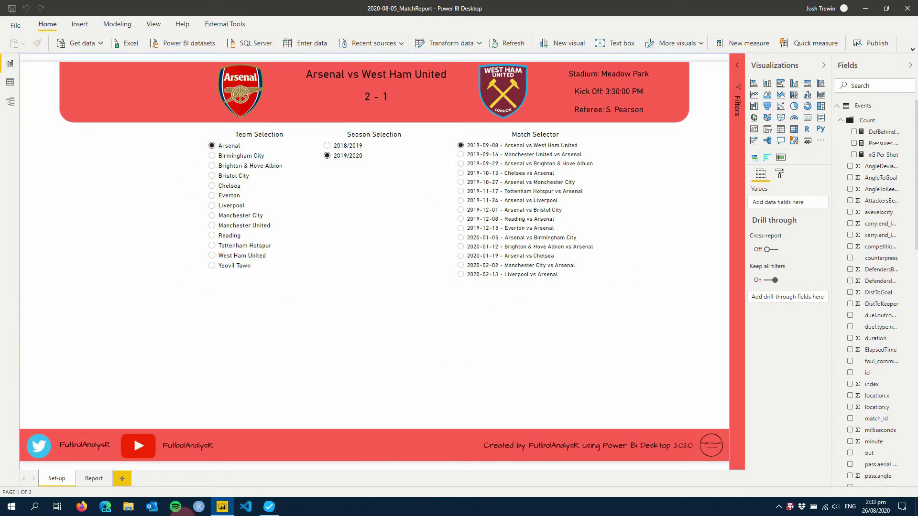
Switch to the Report page that shows the Arsenal vs West Ham United match header
click(91, 479)
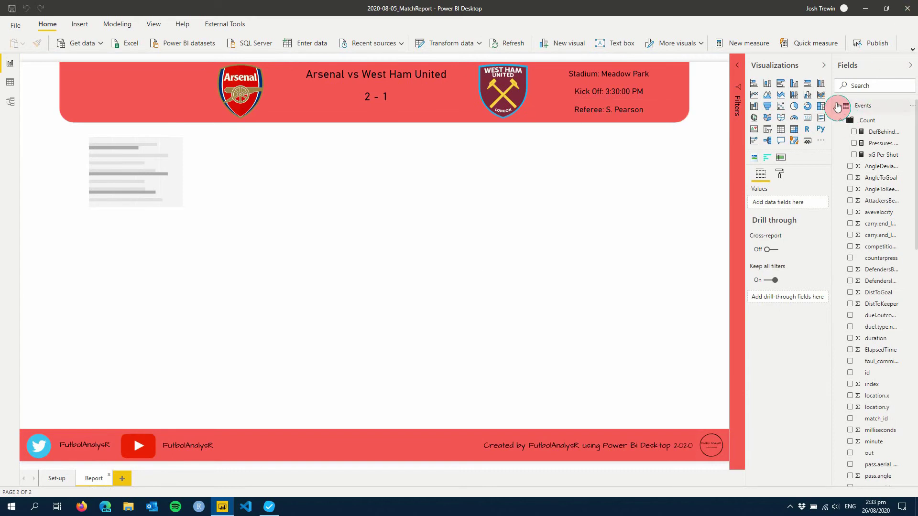
Collapse the Events table and Visualizations pane, select the placeholder visual, and show External Tools
click(837, 106)
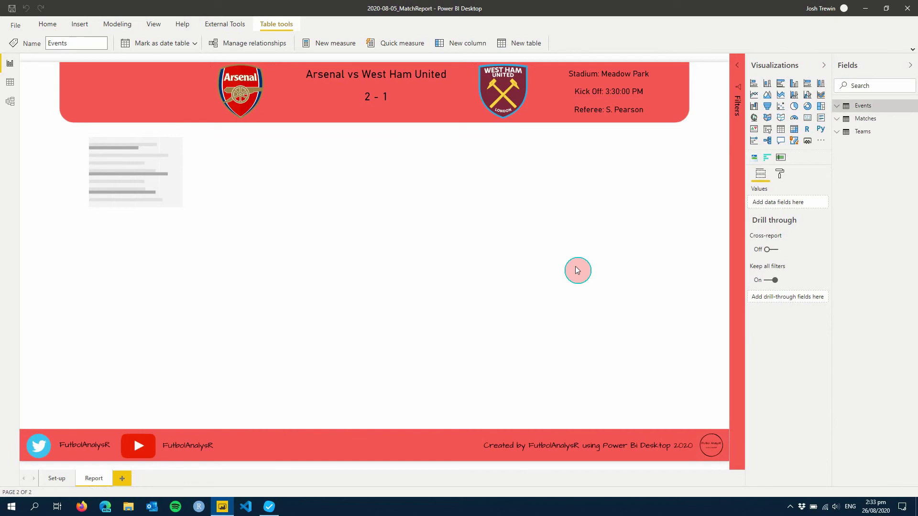
click(822, 66)
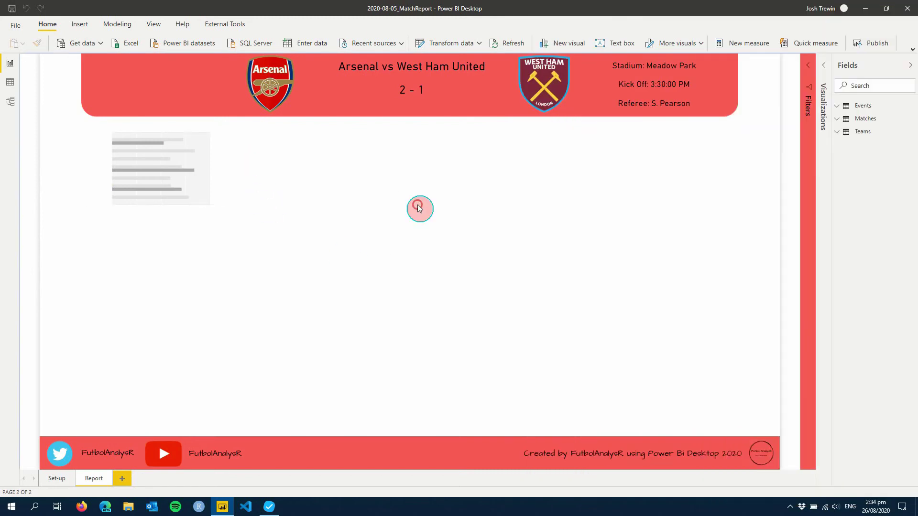
click(165, 168)
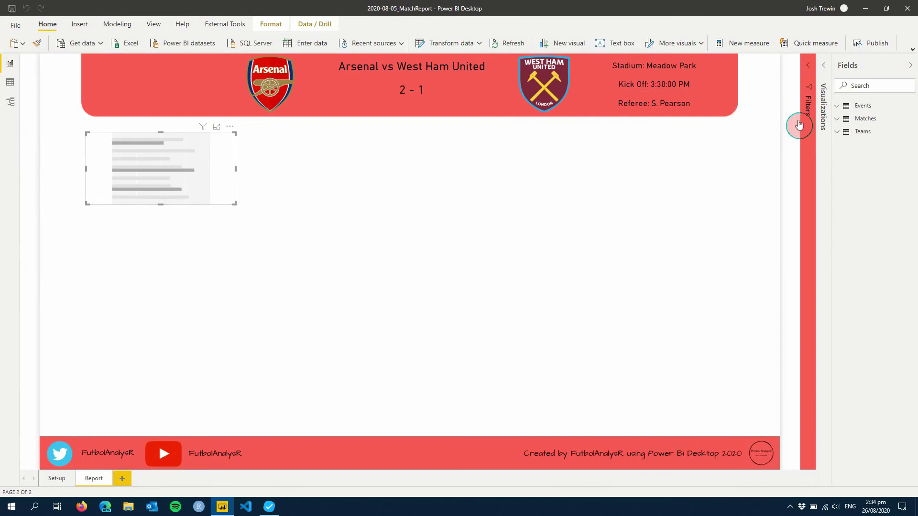
click(218, 25)
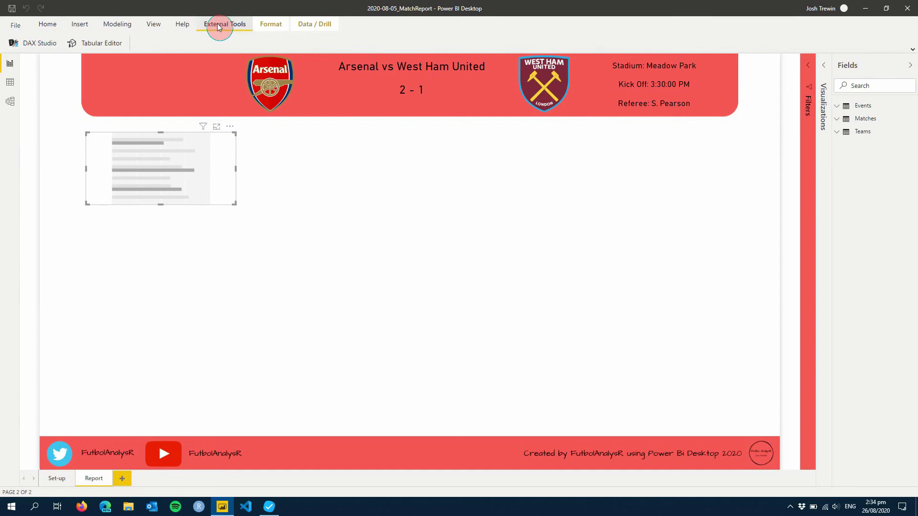
In Tabular Editor, create a measure named Passes_Total in the Events table's _Count folder
click(99, 43)
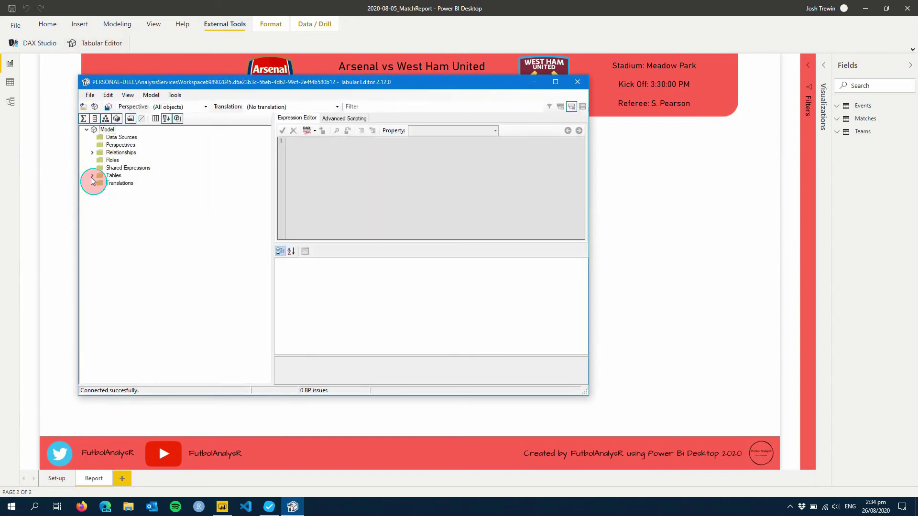
click(91, 177)
click(98, 183)
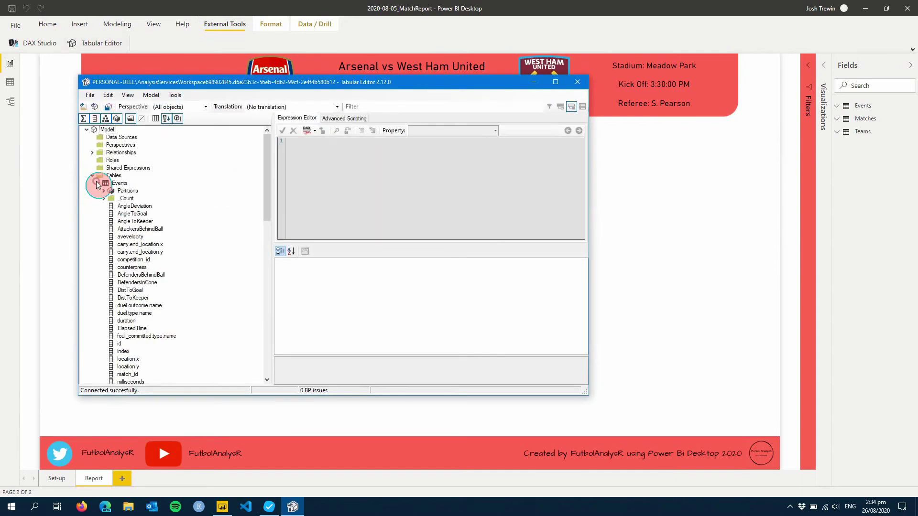
right_click(125, 198)
click(188, 205)
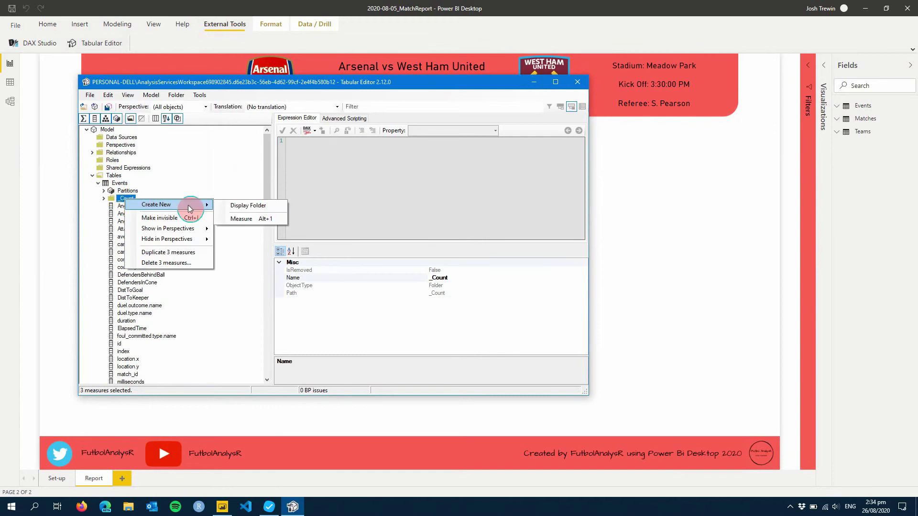
click(237, 219)
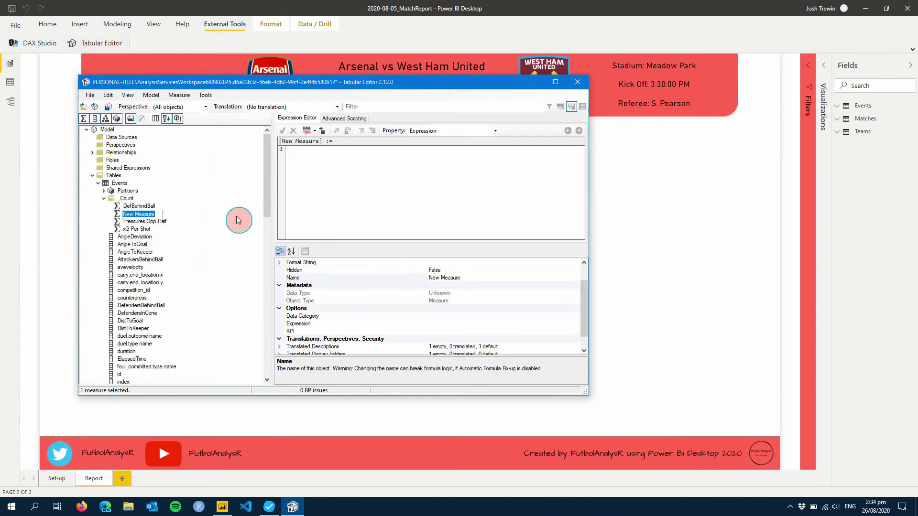
text(Passes_Total)
key(Return)
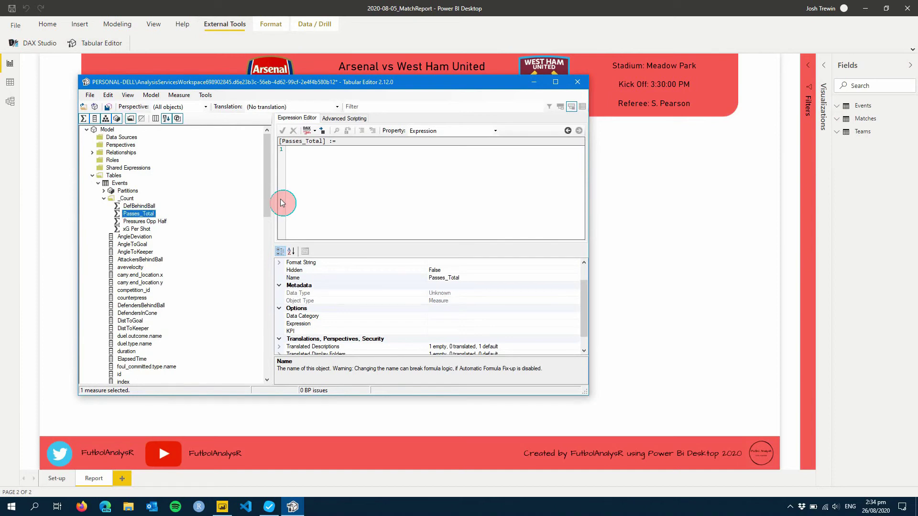
Begin the expression with VAR passes = "Pass" and VAR df = FILTER(ALL('Events'), ...)
click(339, 185)
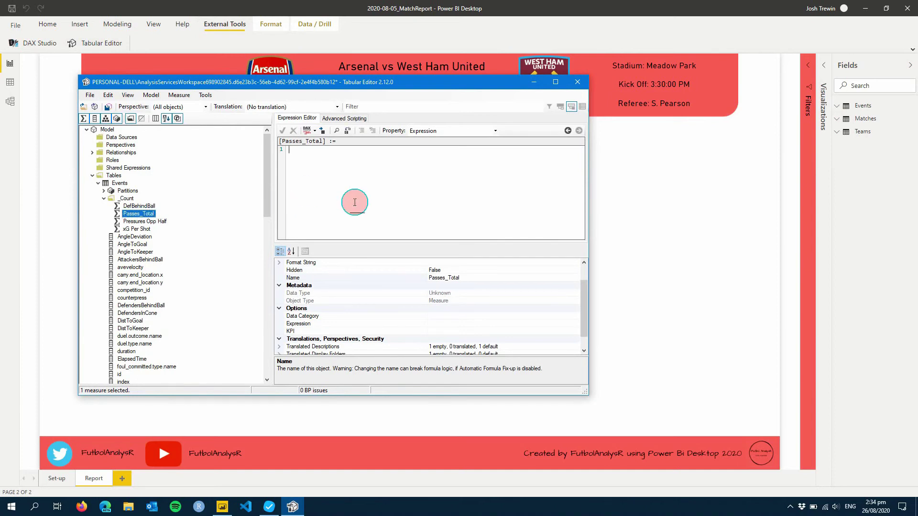
text(VAR )
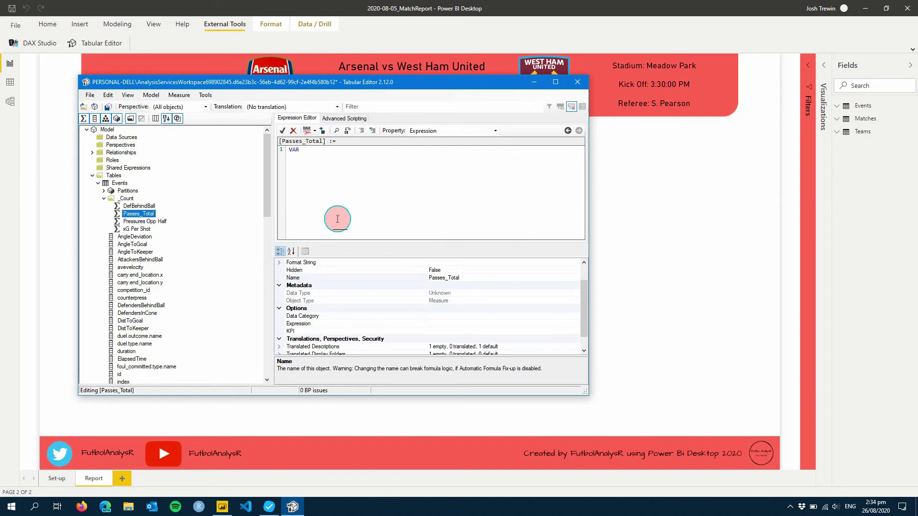
text(passe)
text(s = "Pass")
text(VAR df )
text(ILTER)
key(BackSpace)
key(BackSpace)
key(BackSpace)
key(BackSpace)
text(LTER ( ALL()
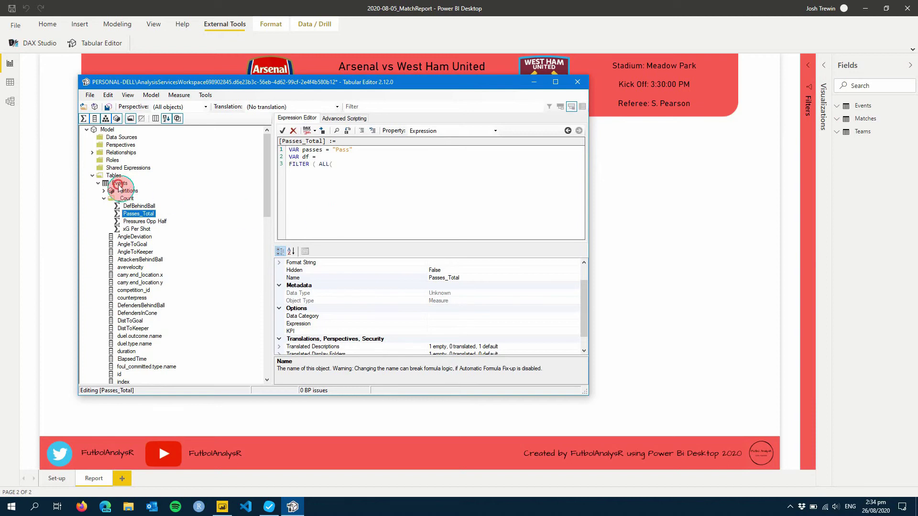
drag(120, 183, 347, 167)
key(End)
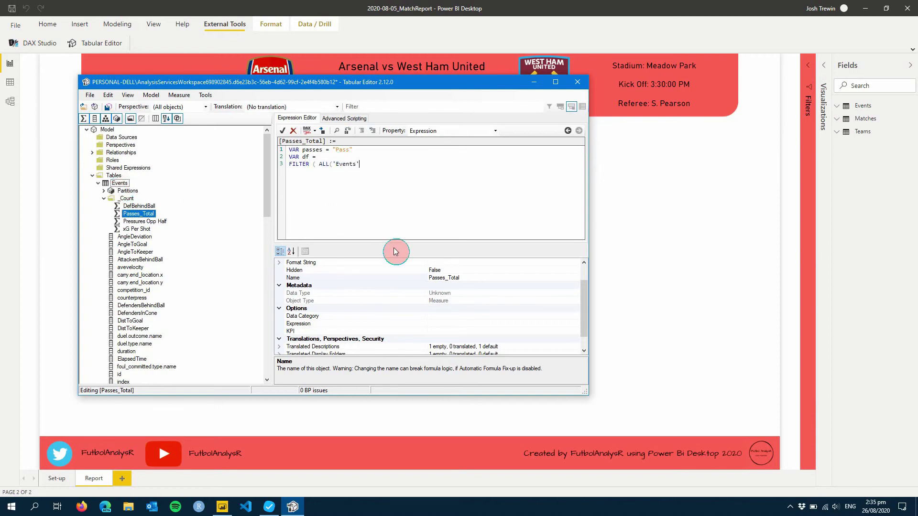
text(,)
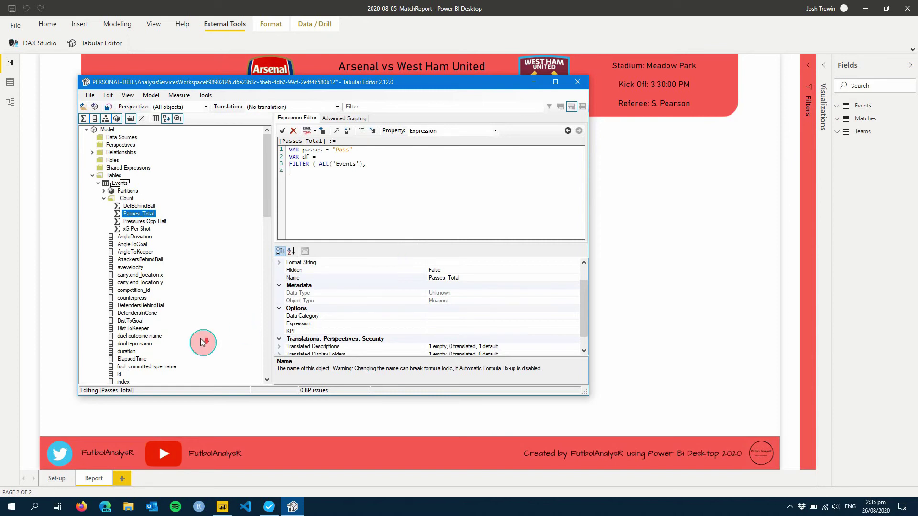
Add the filter condition 'Events'[match_id] = MIN('Events'[match_id])
drag(266, 199, 268, 292)
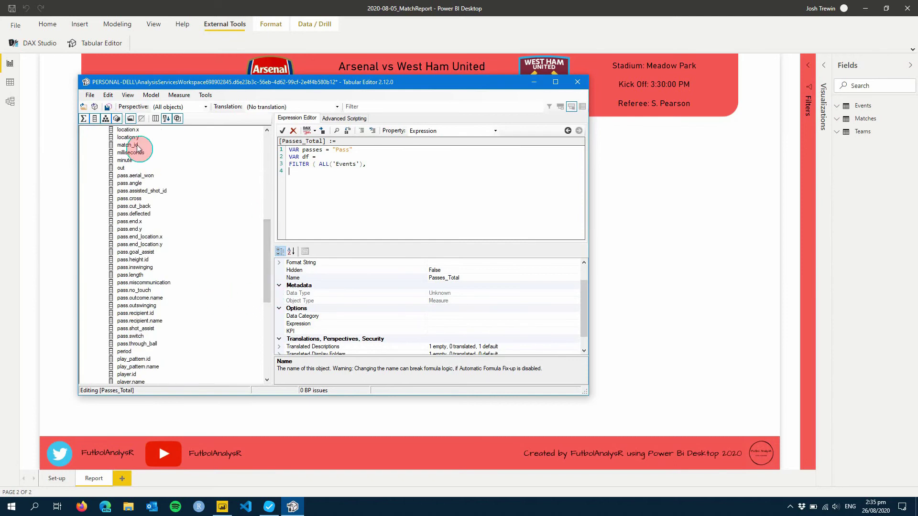
drag(137, 148, 306, 173)
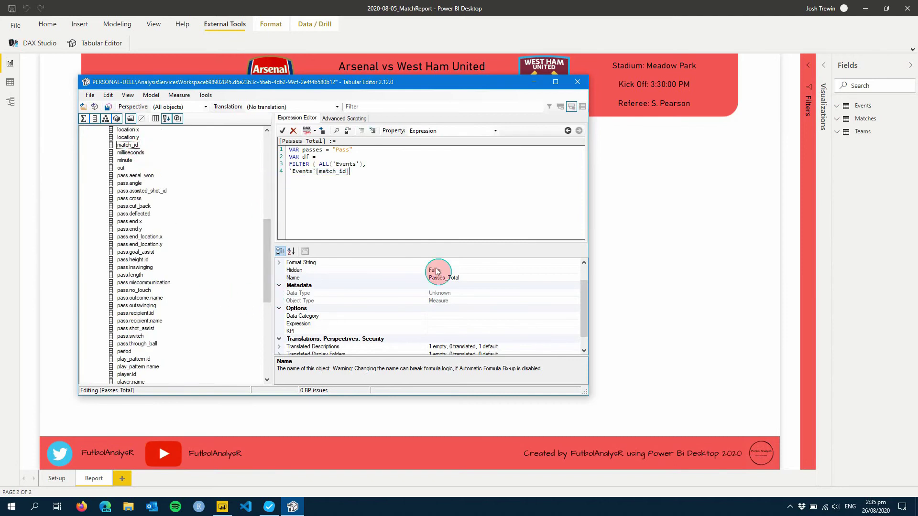
key(ctrl+shift+Left)
key(ctrl+shift+Left)
key(ctrl+shift+Left)
key(ctrl+shift+Left)
key(ctrl+shift+Left)
key(ctrl+c)
key(End)
text(= MIN()
key(ctrl+v)
text() )
text(&&)
Add conditions team.name = MIN('Events'[team.name]) and type.name = passes
scroll(166, 322, down, 4)
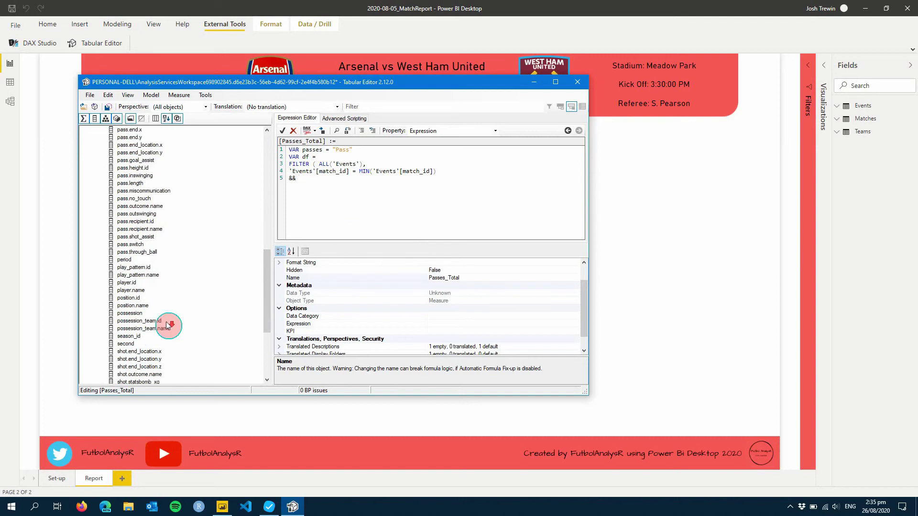
scroll(167, 324, down, 6)
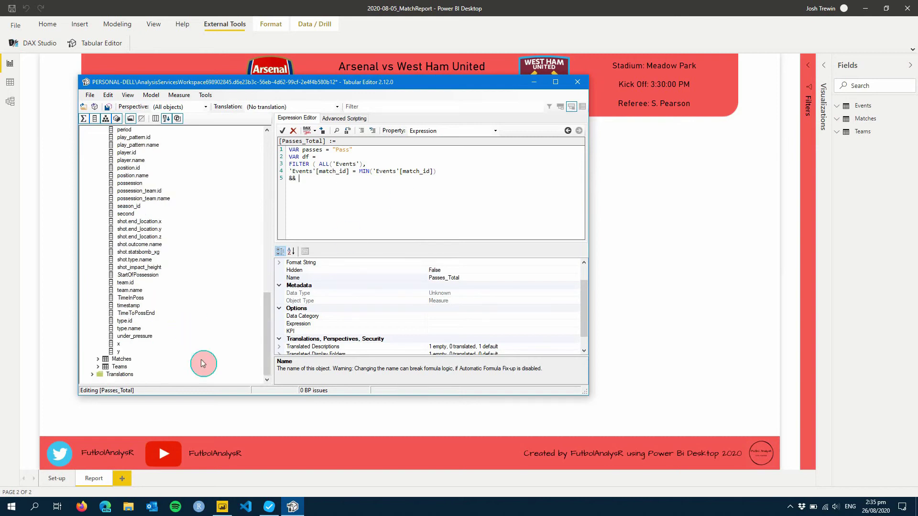
drag(130, 290, 313, 181)
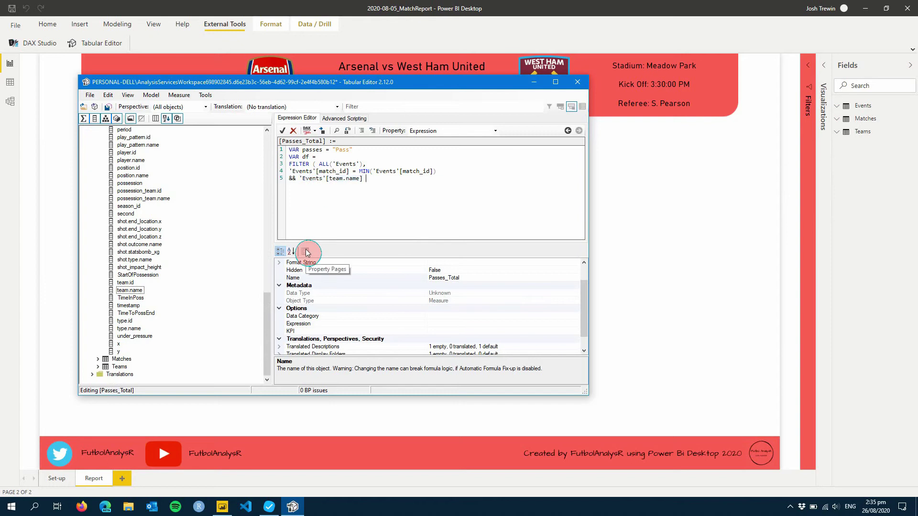
text(= MIN)
text(('Events'[team.name]) )
text(&&)
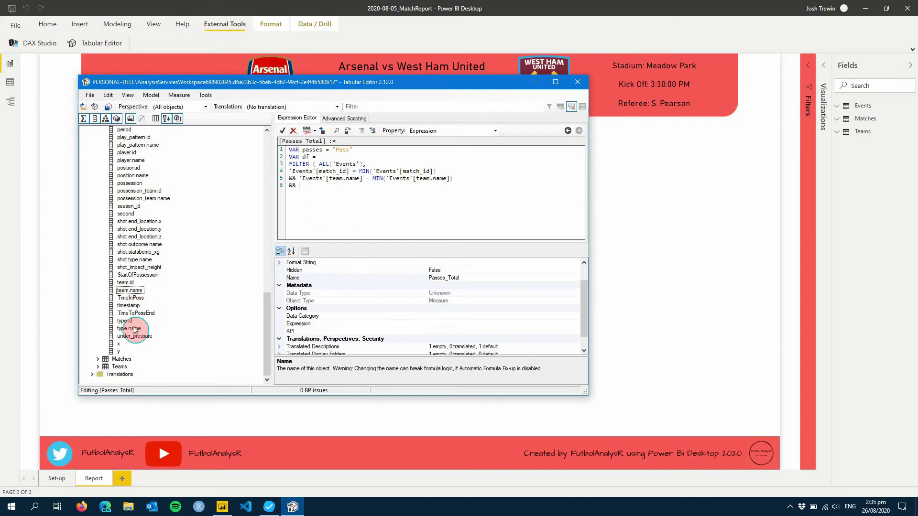
drag(130, 328, 311, 190)
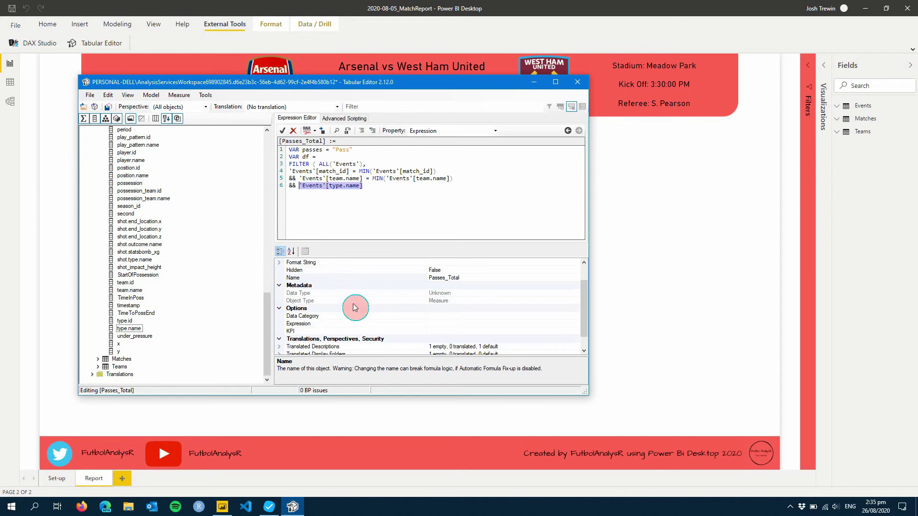
key(End)
text(= passes )
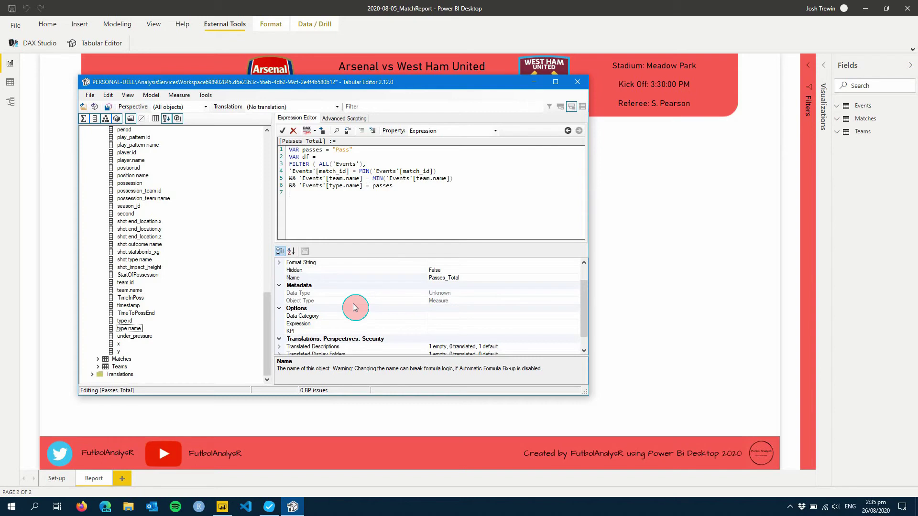
text(&&)
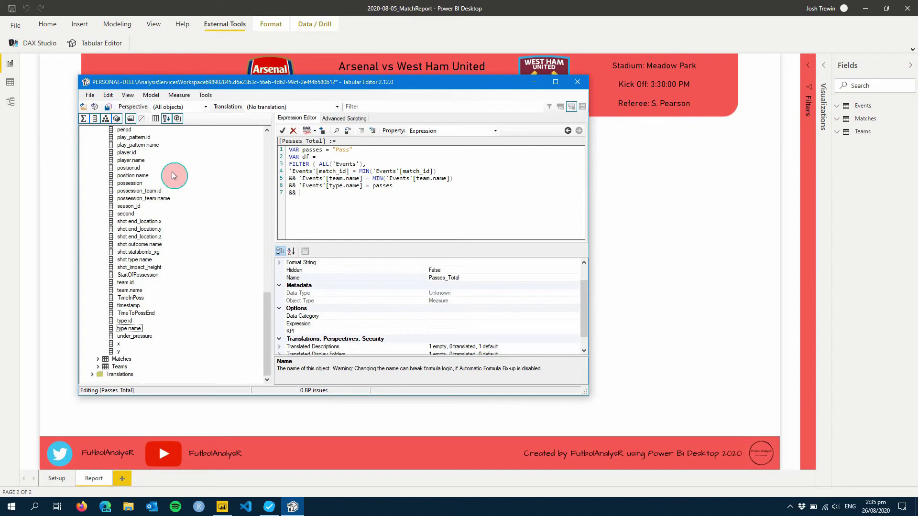
Add filter conditions pass.outcome.name = "NA" and location.x >= 90, closing FILTER
click(174, 220)
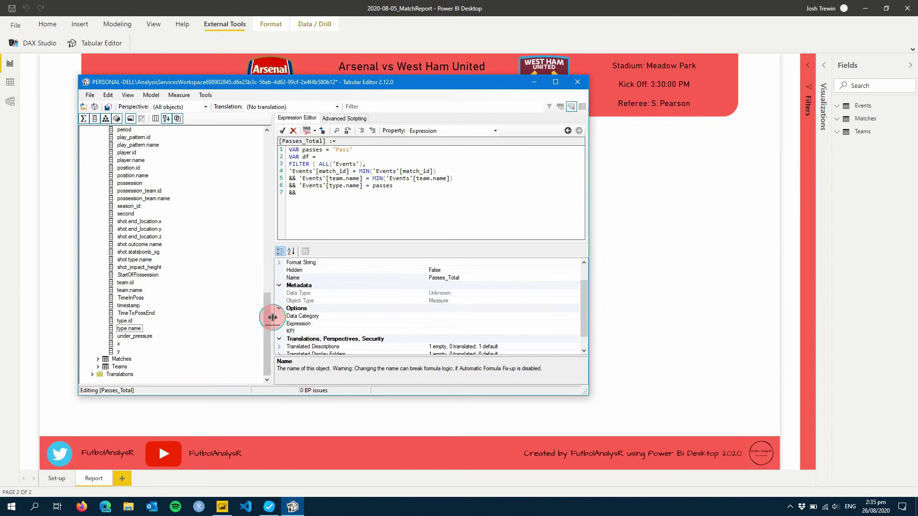
drag(268, 318, 266, 271)
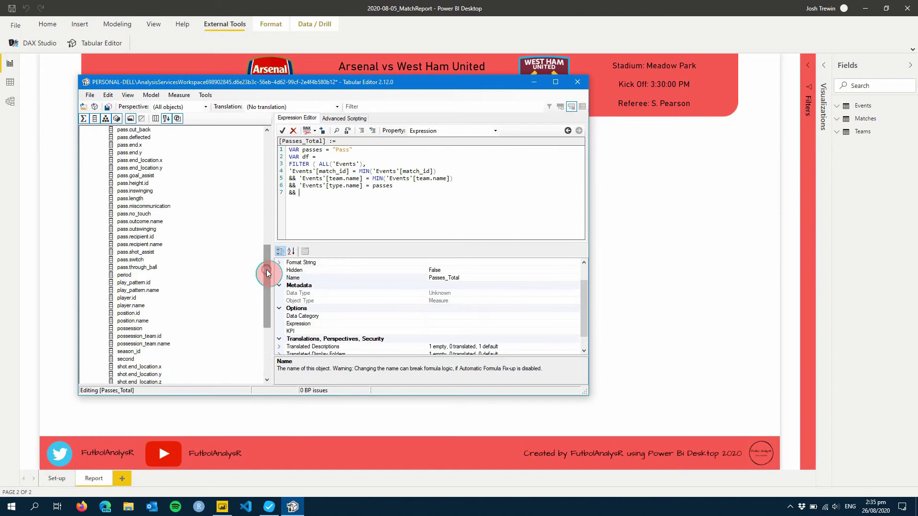
drag(147, 229, 322, 197)
key(End)
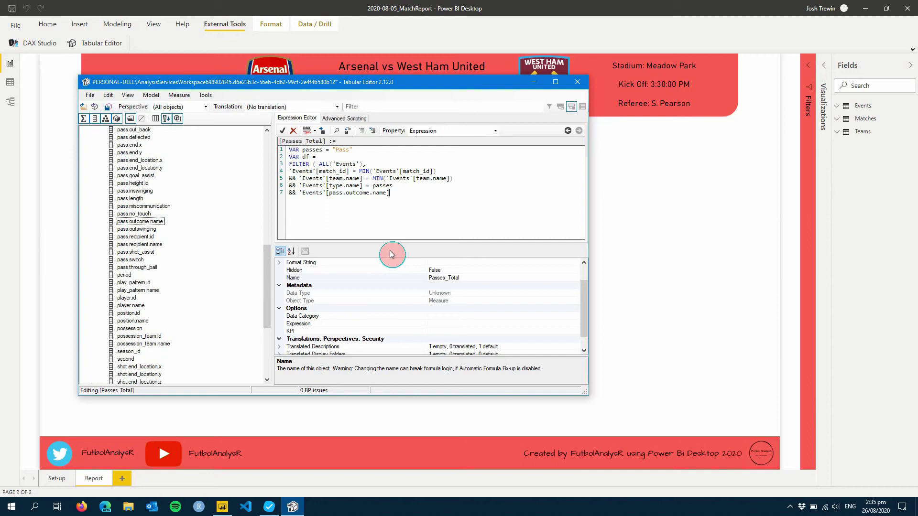
text(= "NA" )
text(&&)
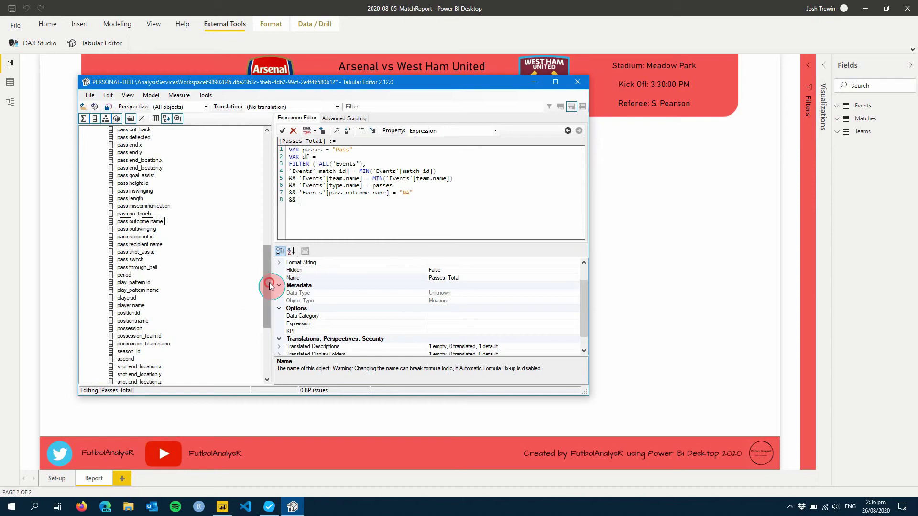
drag(269, 285, 266, 249)
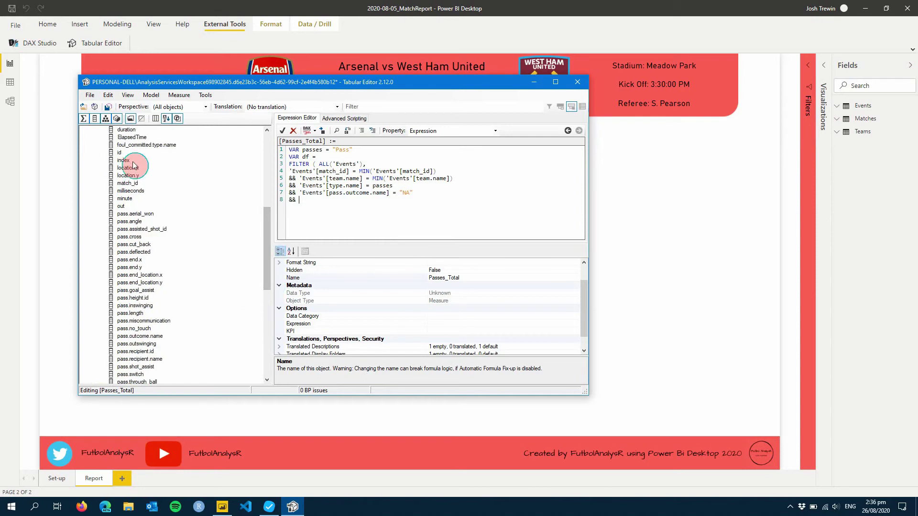
drag(134, 166, 321, 200)
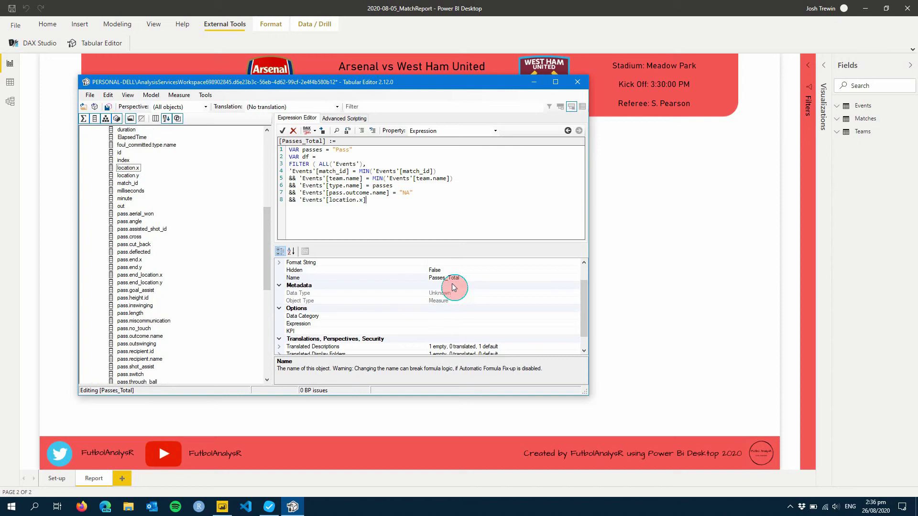
text(>= 90)
text( ))
Compute pass_count as COUNTAX(df, 'Events'[type.name]) and DAX-format the measure
text(_count +)
key(Return)
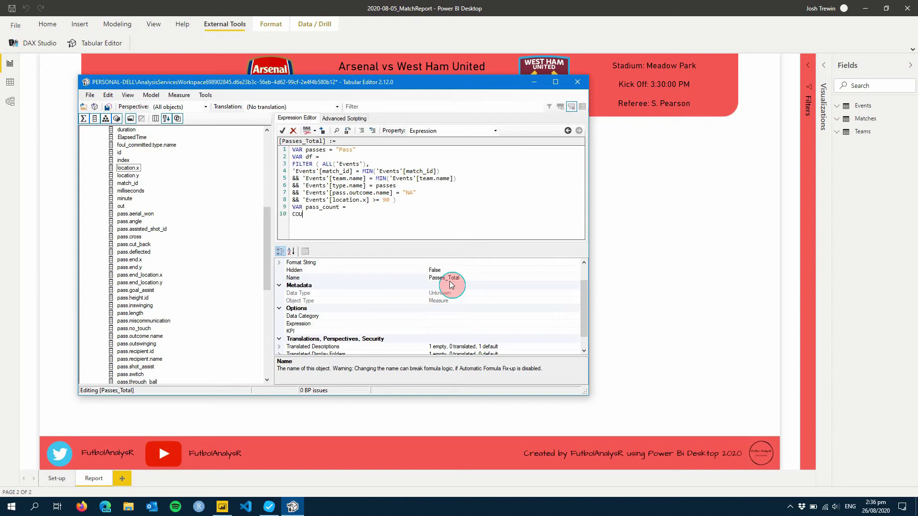
text(COUNTAX(df,)
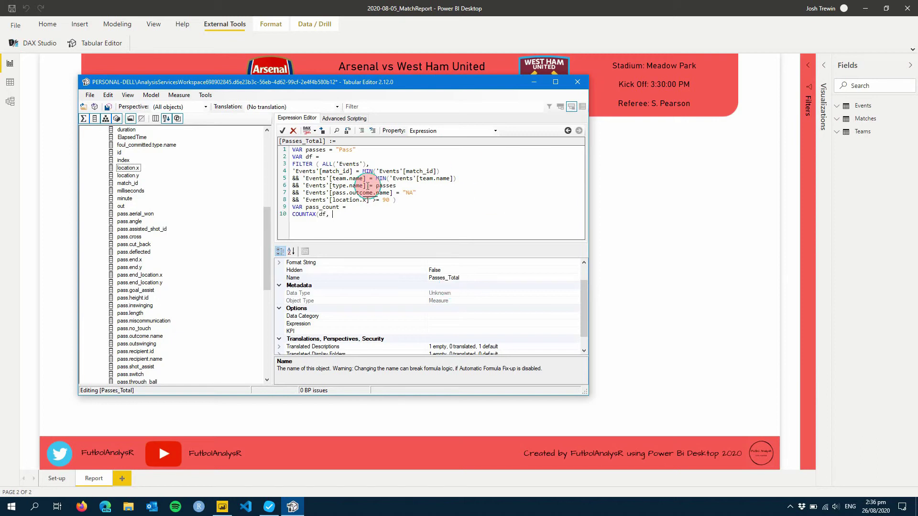
drag(367, 186, 304, 186)
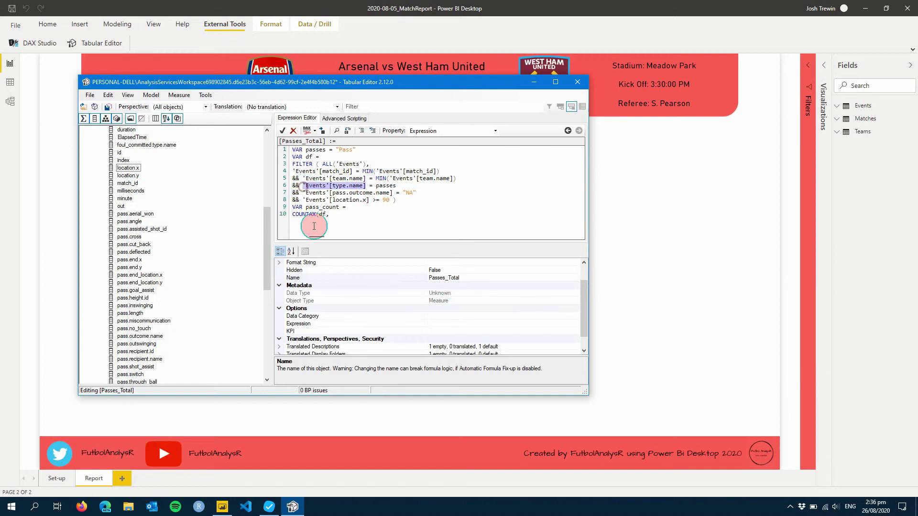
key(ctrl+c)
click(343, 215)
key(ctrl+v)
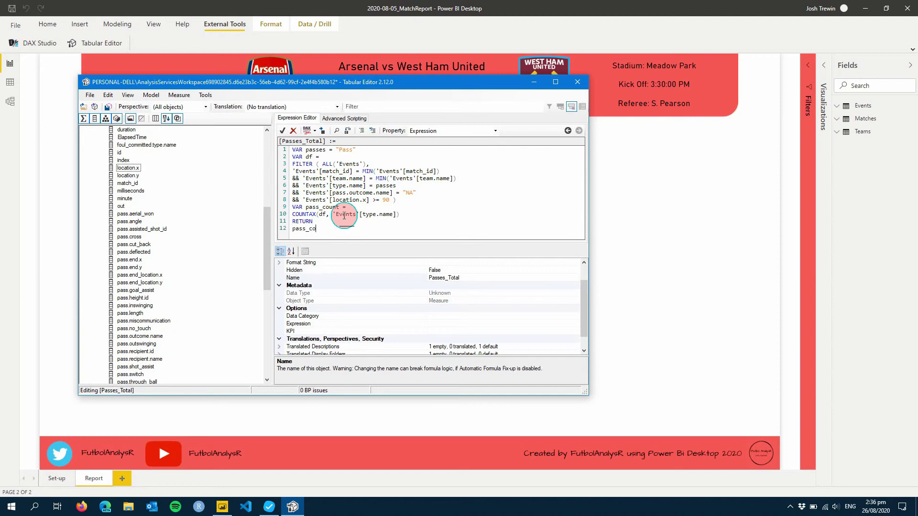
click(306, 131)
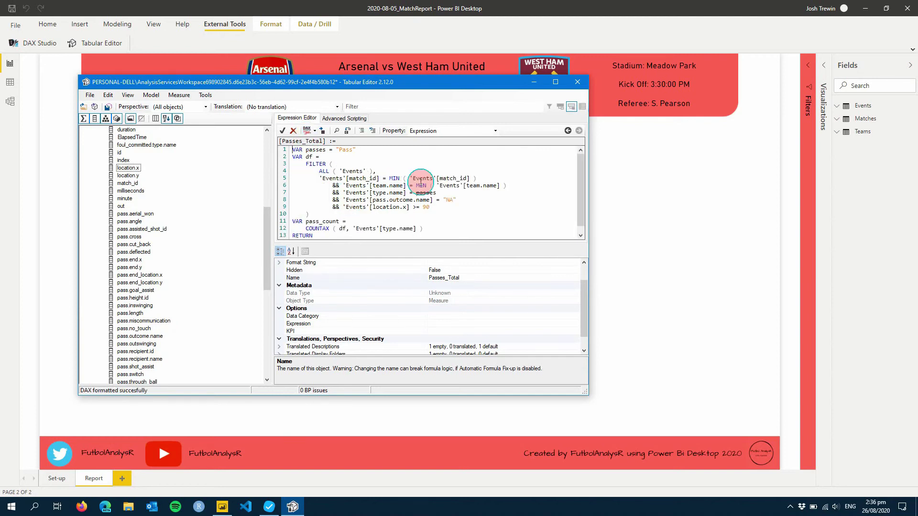
Save the measure to the model and add Passes_Total as the bar chart's value
key(F5)
key(ctrl+s)
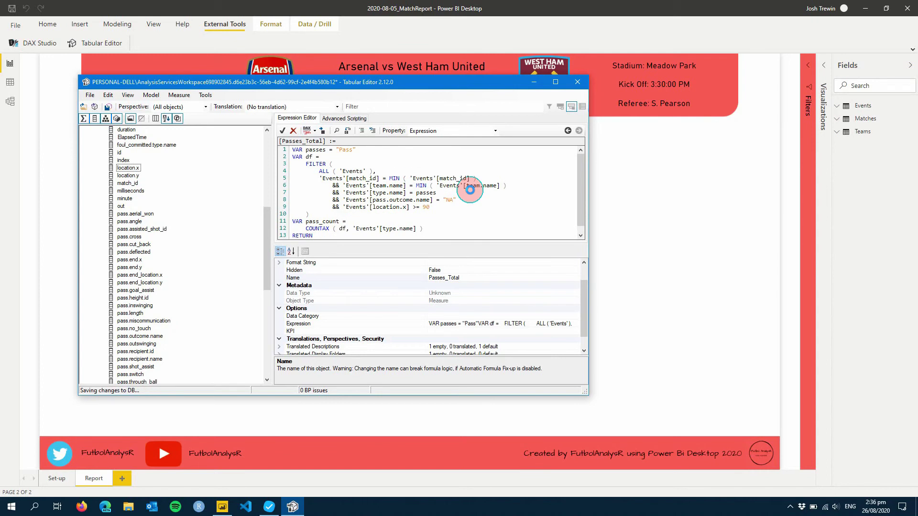
click(523, 10)
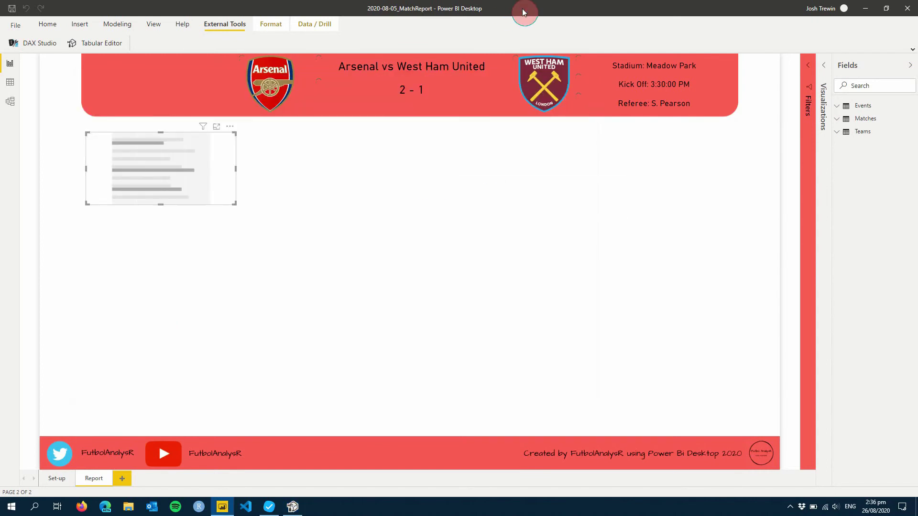
click(840, 111)
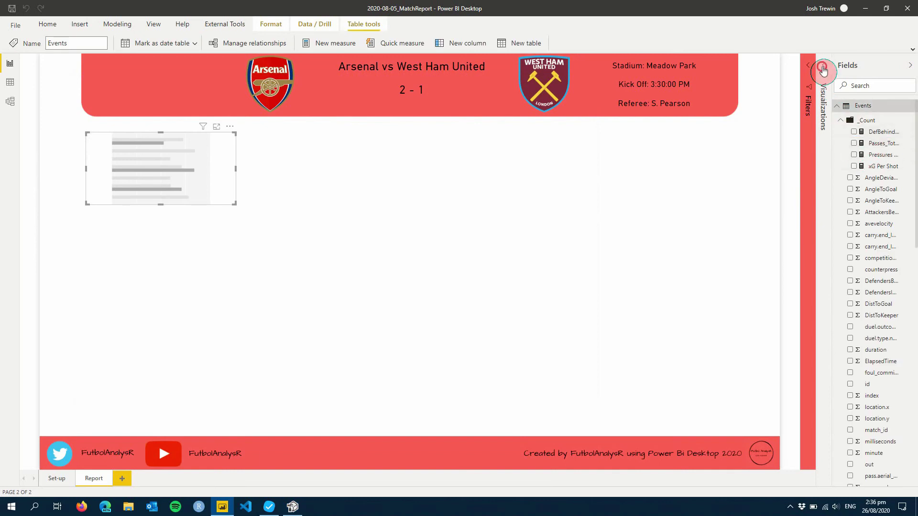
click(832, 98)
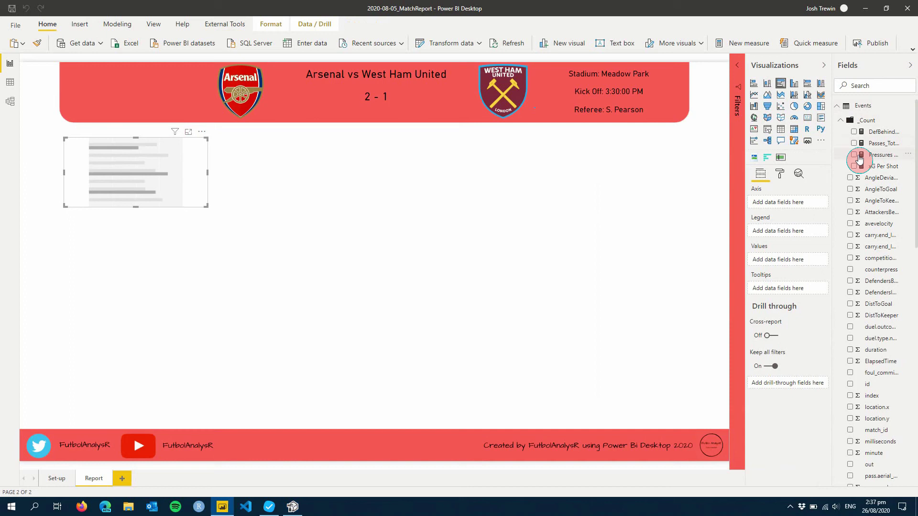
drag(882, 154, 802, 264)
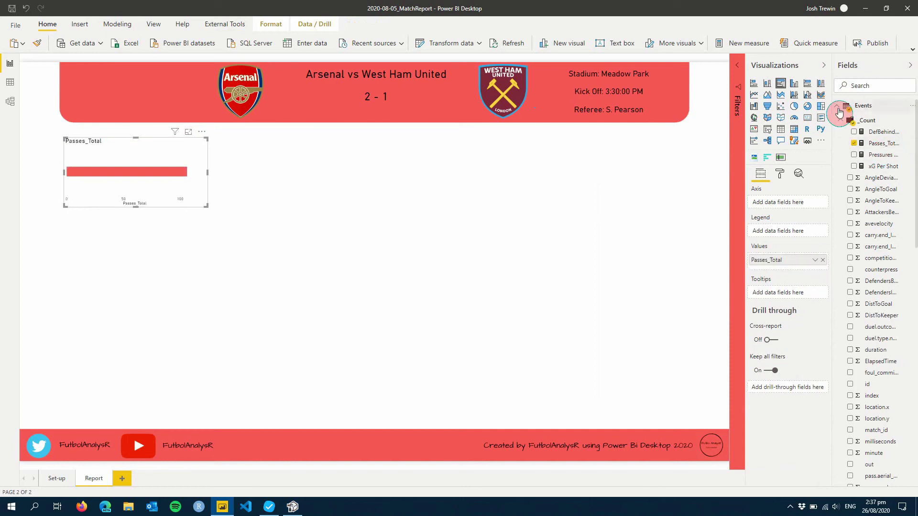
Put Teams' Team Name on the chart axis, giving bars for Arsenal and West Ham United
click(839, 111)
click(839, 133)
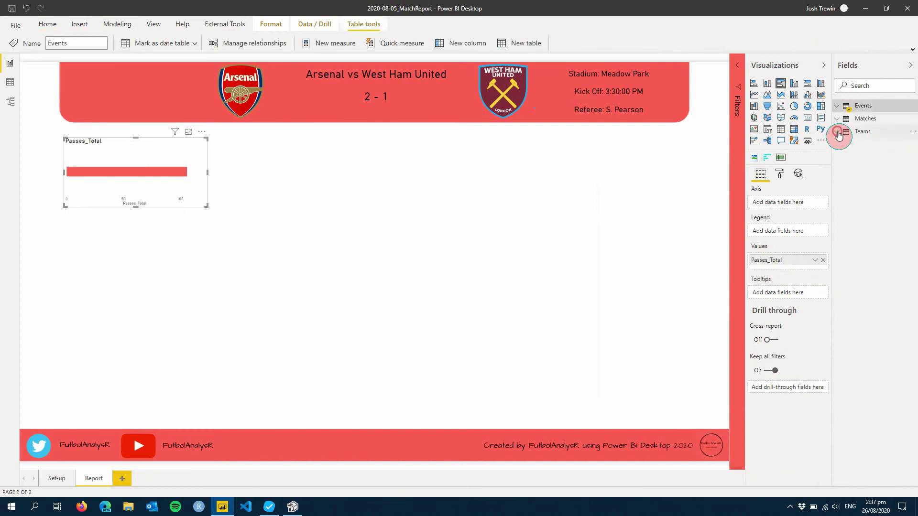
drag(871, 216, 791, 205)
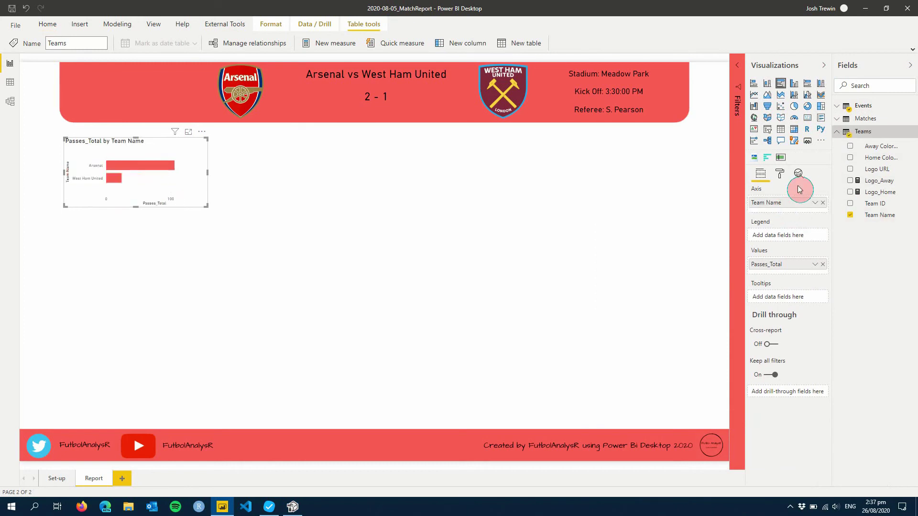
mouse_move(145, 169)
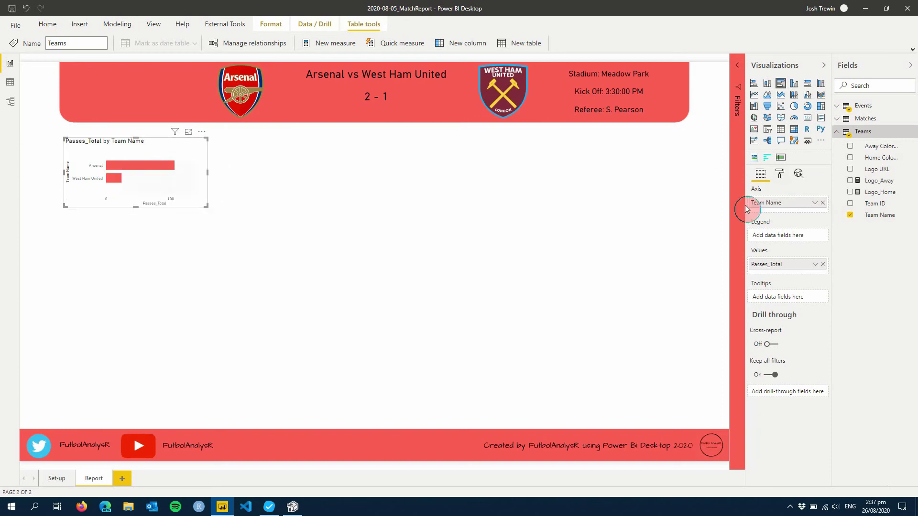
Switch off the bar chart's Y axis and its title so team names disappear
click(784, 182)
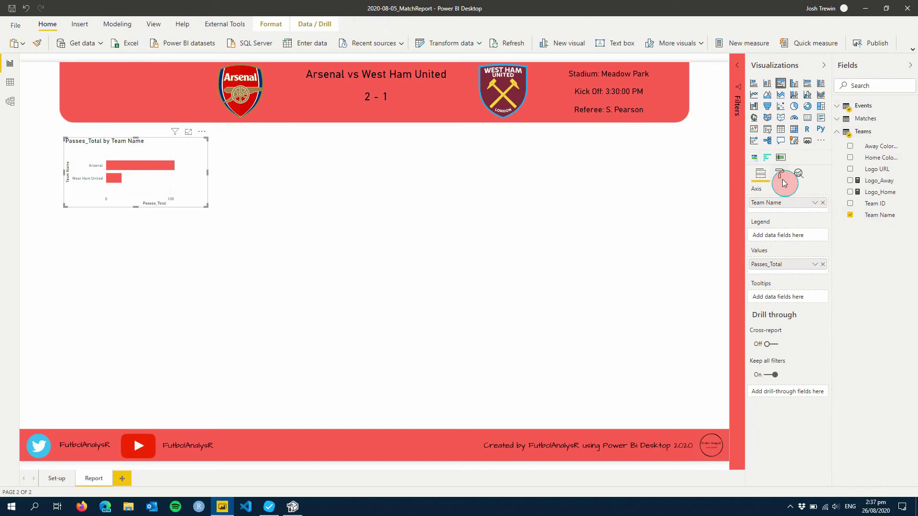
click(780, 174)
click(770, 242)
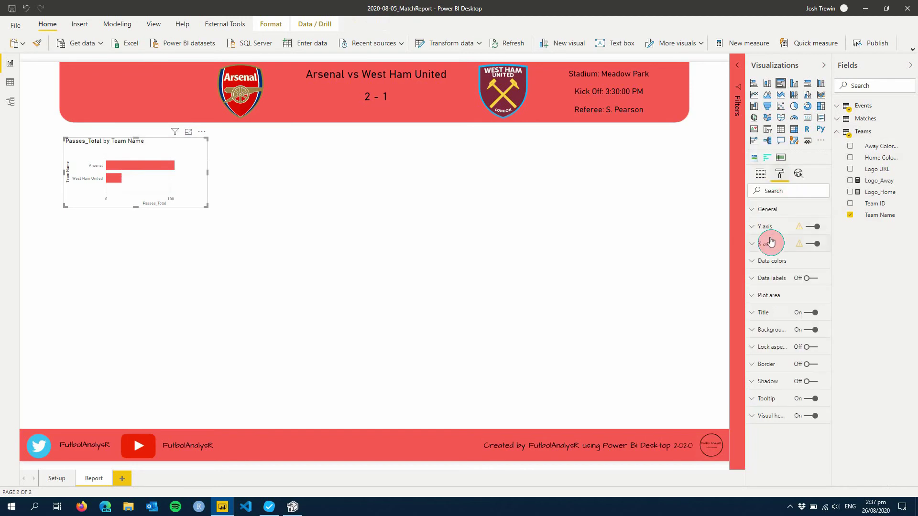
click(767, 232)
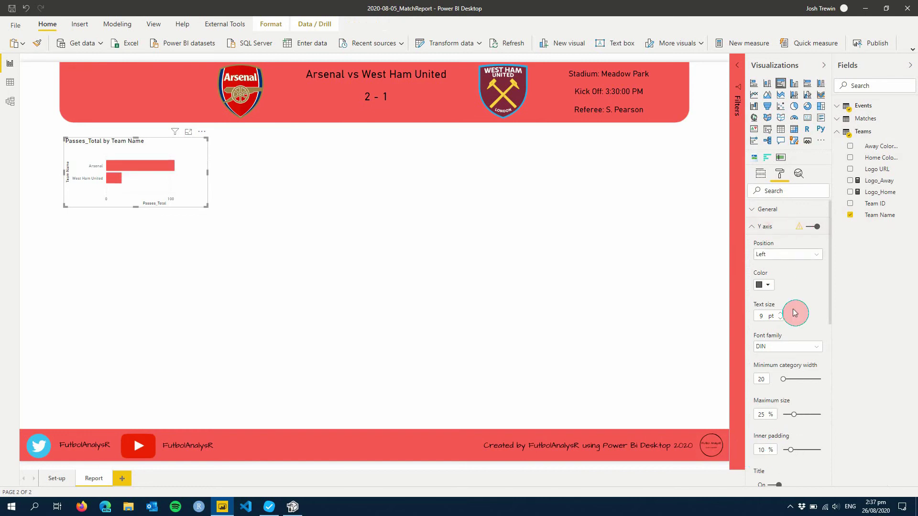
scroll(794, 313, down, 6)
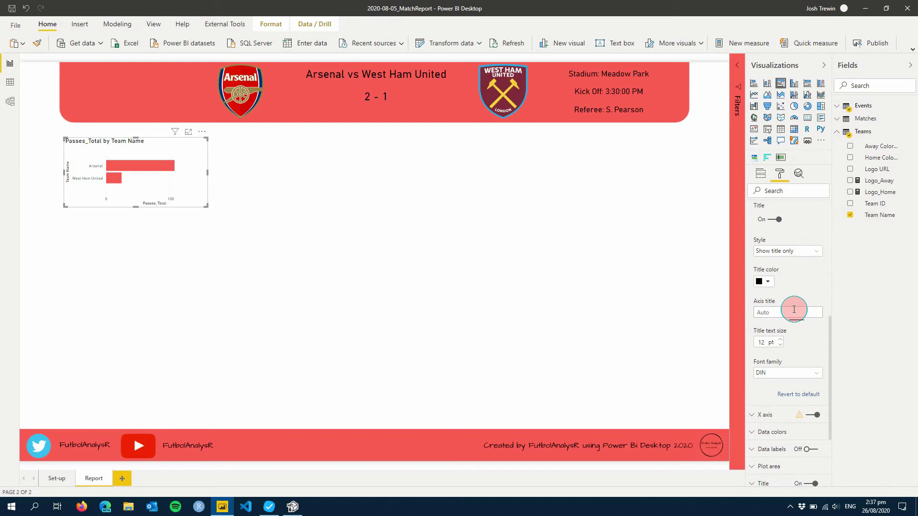
scroll(793, 310, up, 6)
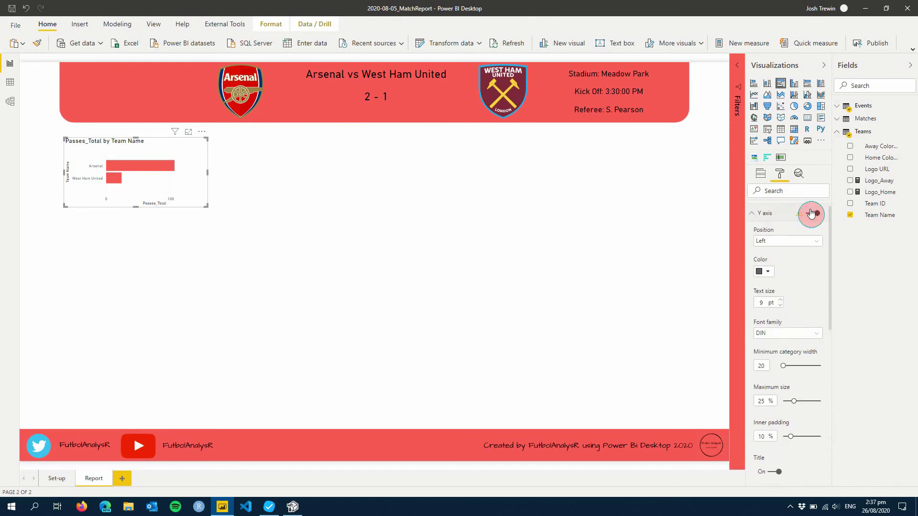
click(811, 214)
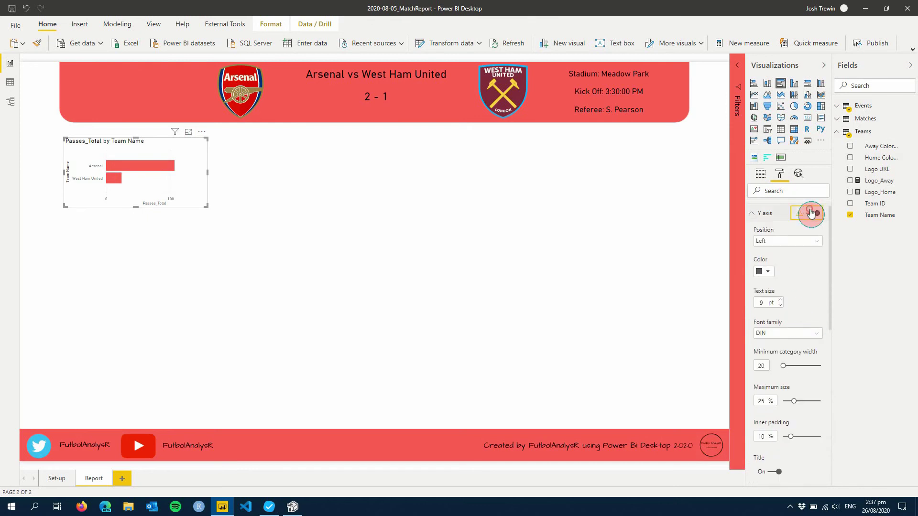
click(769, 218)
click(770, 227)
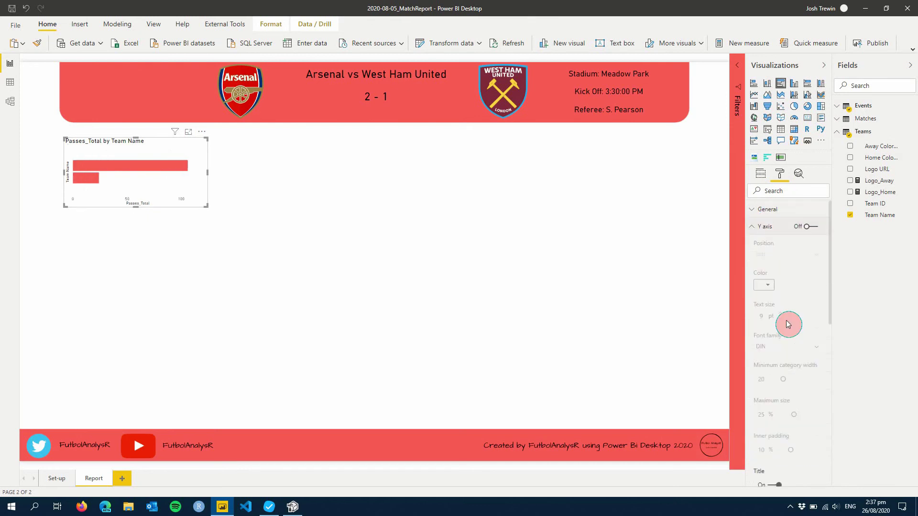
scroll(788, 324, down, 4)
click(779, 297)
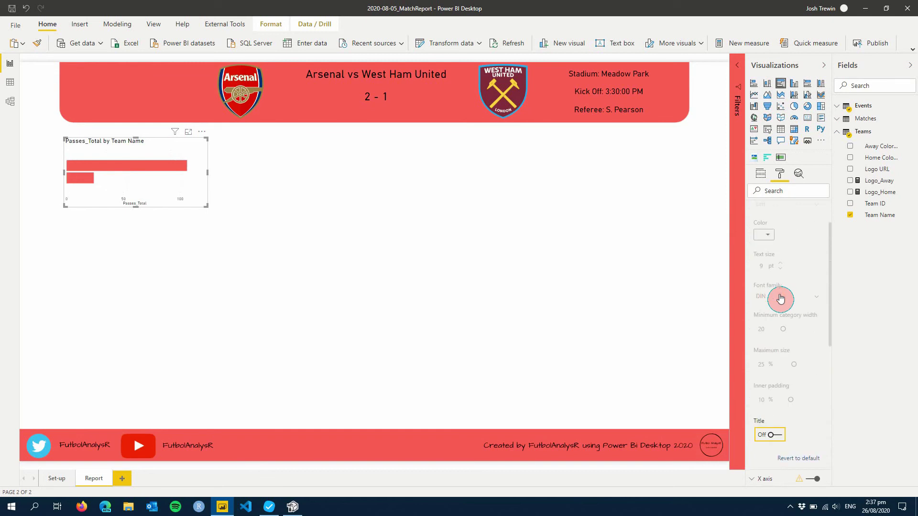
scroll(781, 298, up, 4)
click(764, 226)
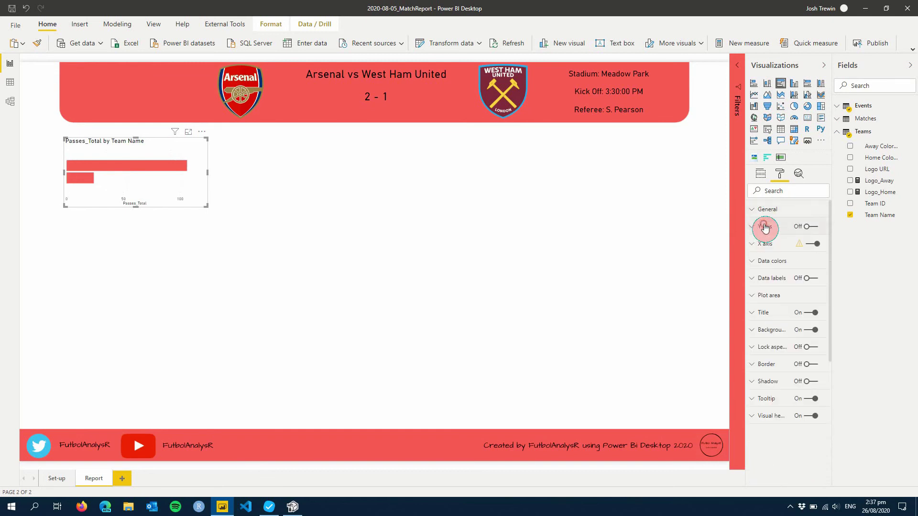
Fix the chart's X axis range to start at 0 and end at 200
click(771, 246)
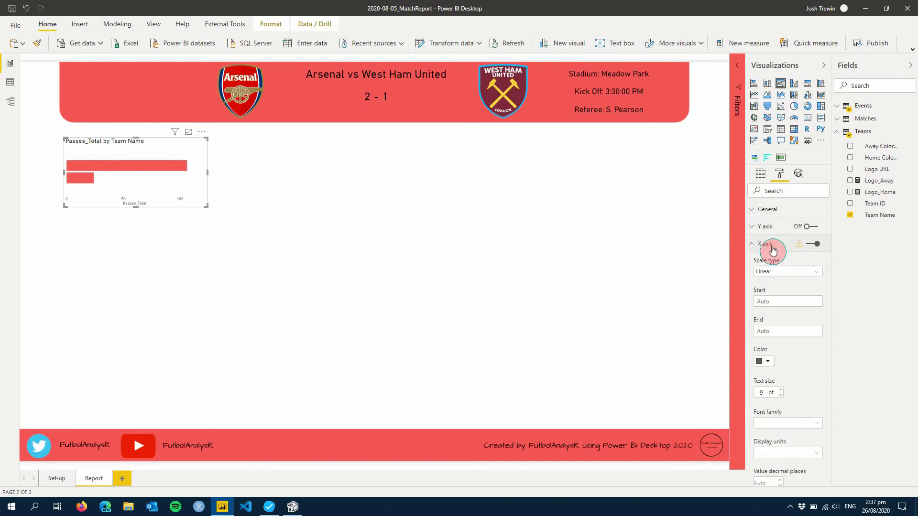
click(775, 303)
text(0)
key(Tab)
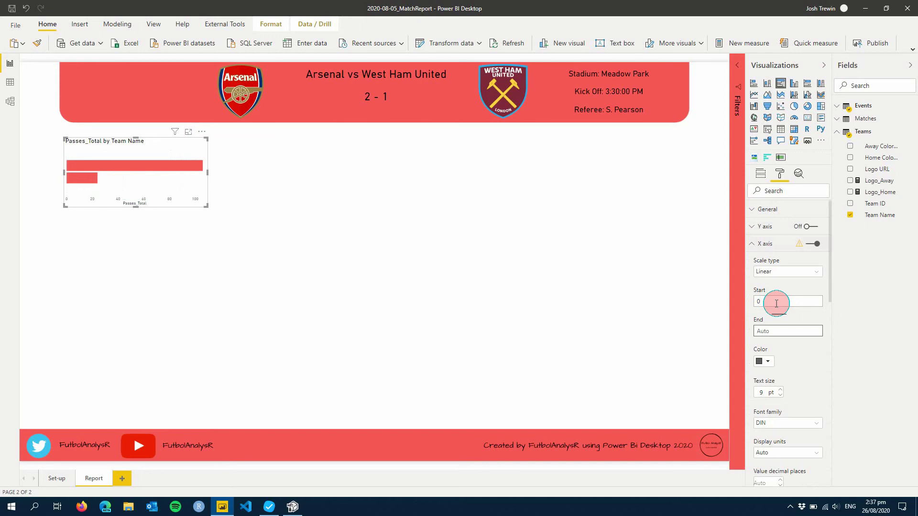
key(Return)
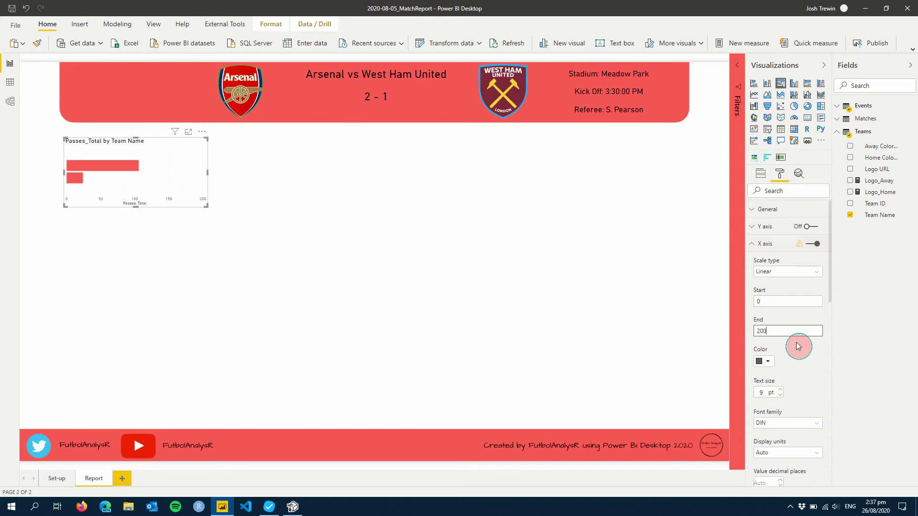
click(773, 247)
click(773, 248)
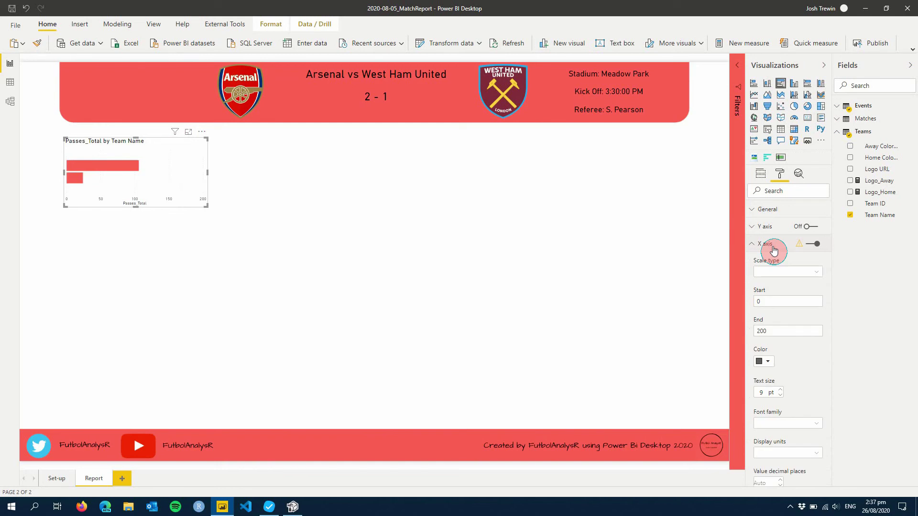
Turn off the X axis title, gridlines and the X axis itself
scroll(793, 332, down, 5)
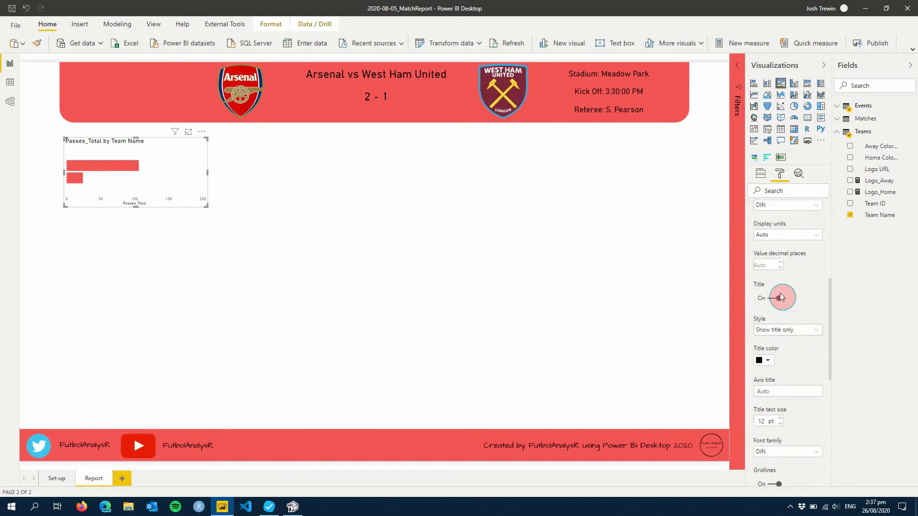
click(780, 297)
scroll(800, 325, down, 3)
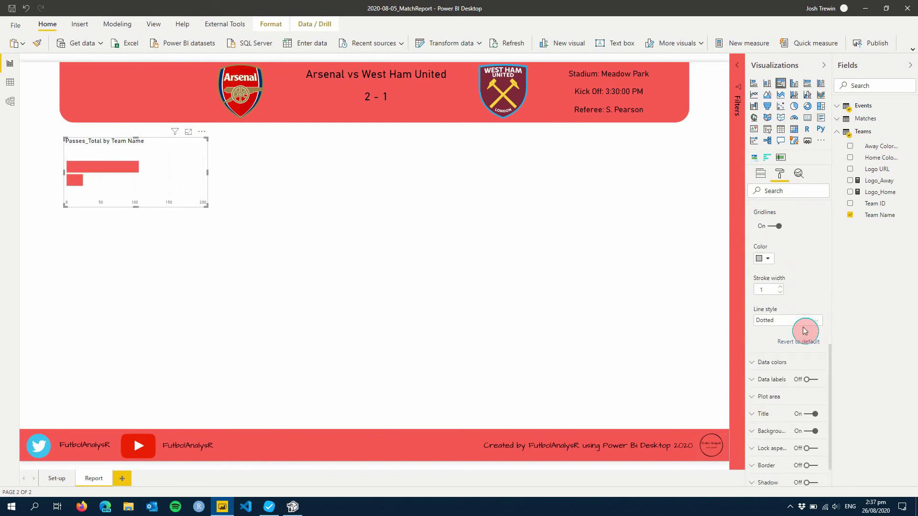
click(775, 229)
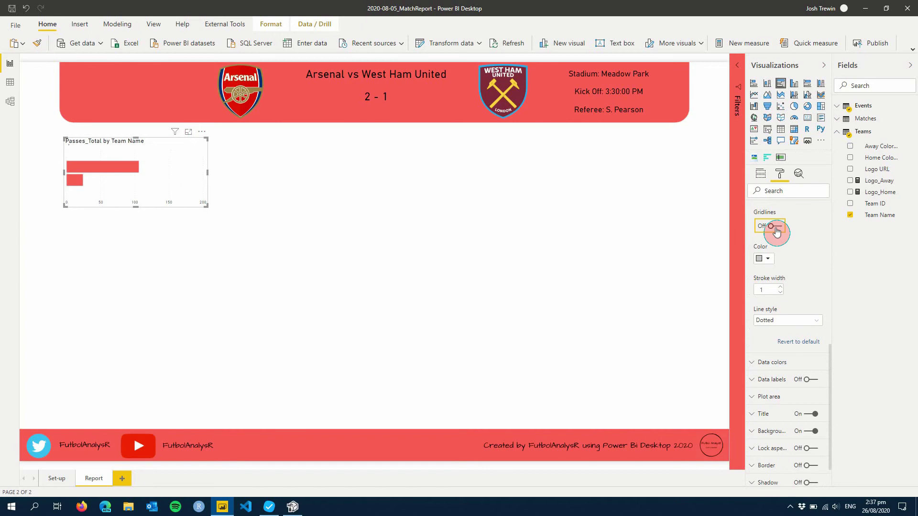
scroll(777, 231, up, 10)
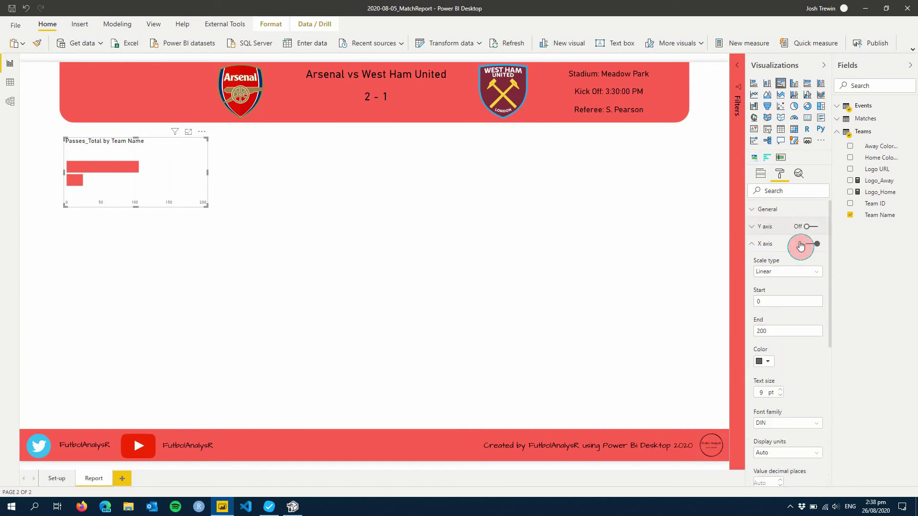
click(816, 243)
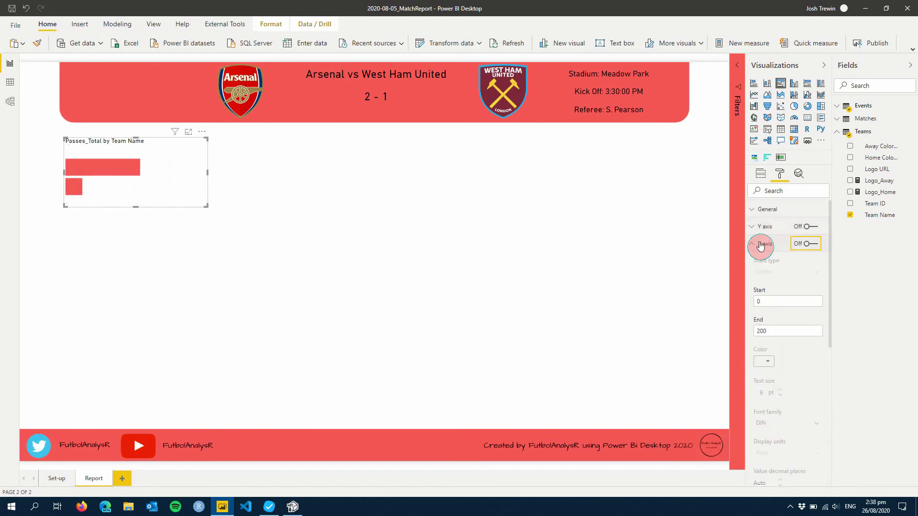
click(760, 244)
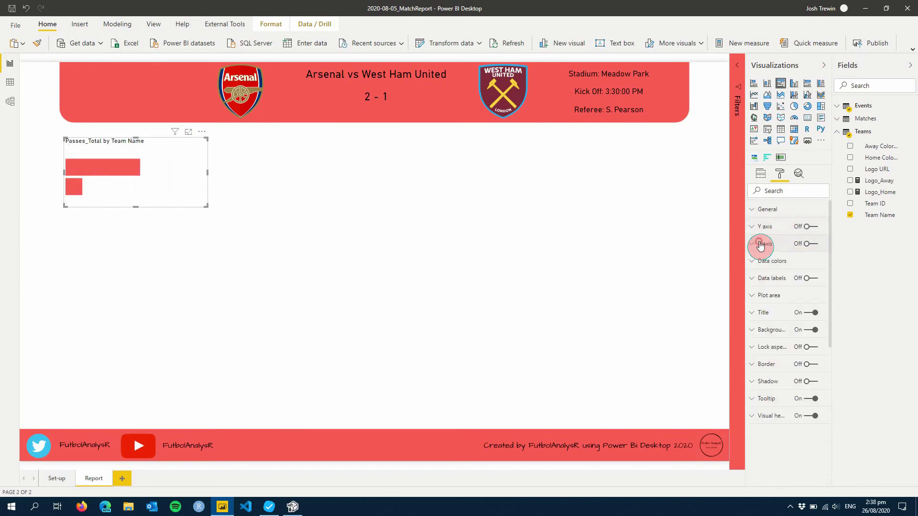
Turn on black data labels positioned inside center of the bars
click(776, 281)
click(811, 279)
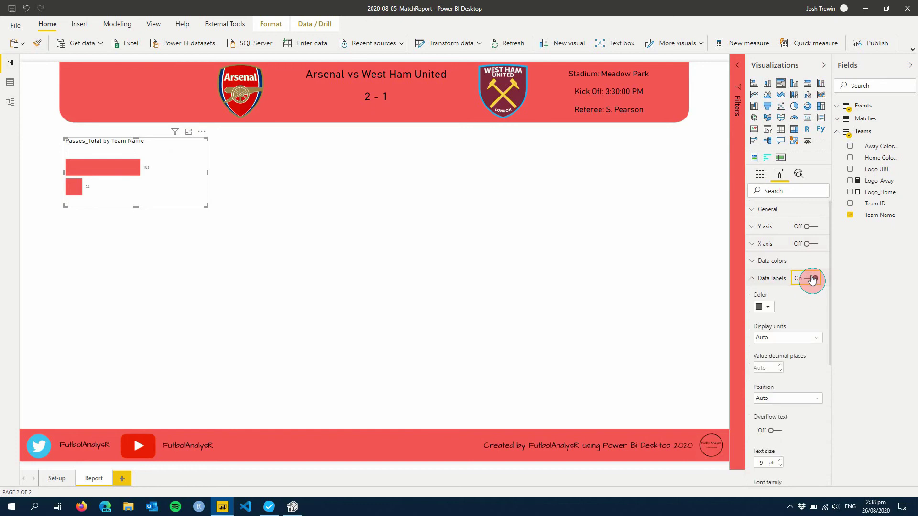
click(761, 309)
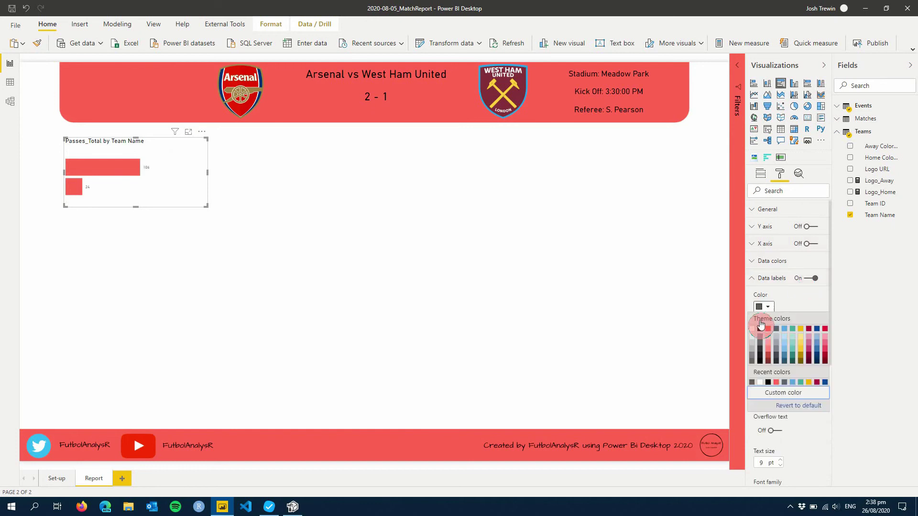
click(760, 329)
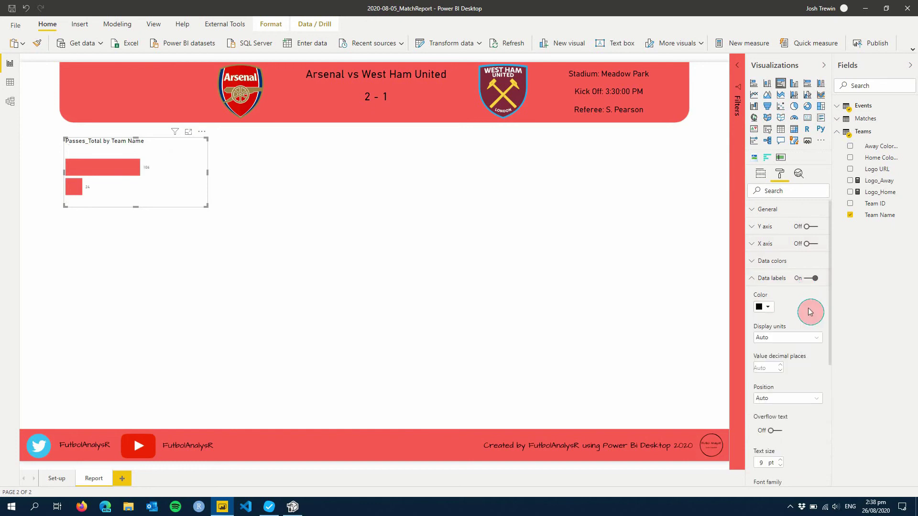
click(775, 403)
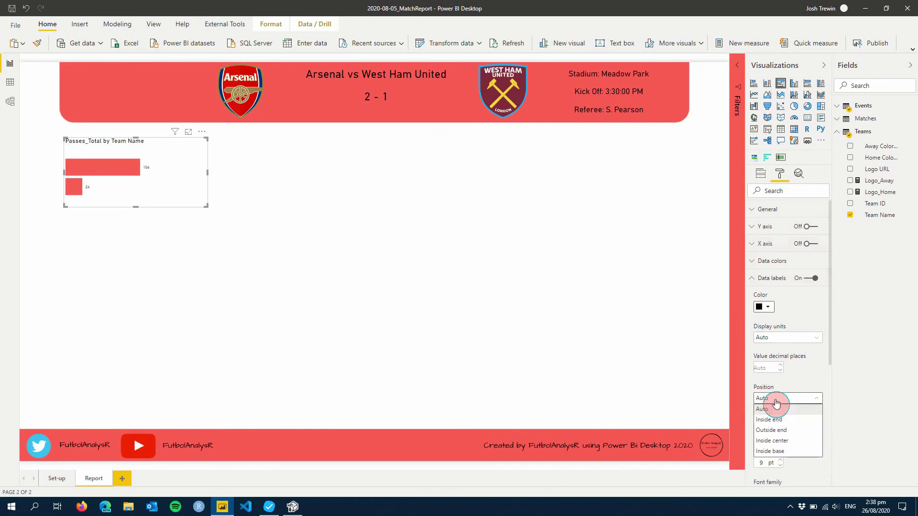
click(788, 441)
Turn off the chart's Responsive option in General settings
scroll(789, 439, down, 2)
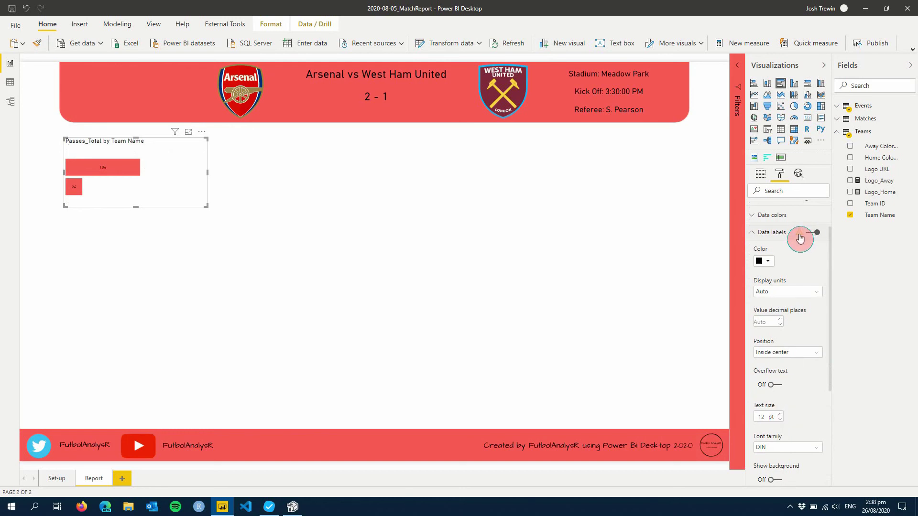
mouse_move(799, 238)
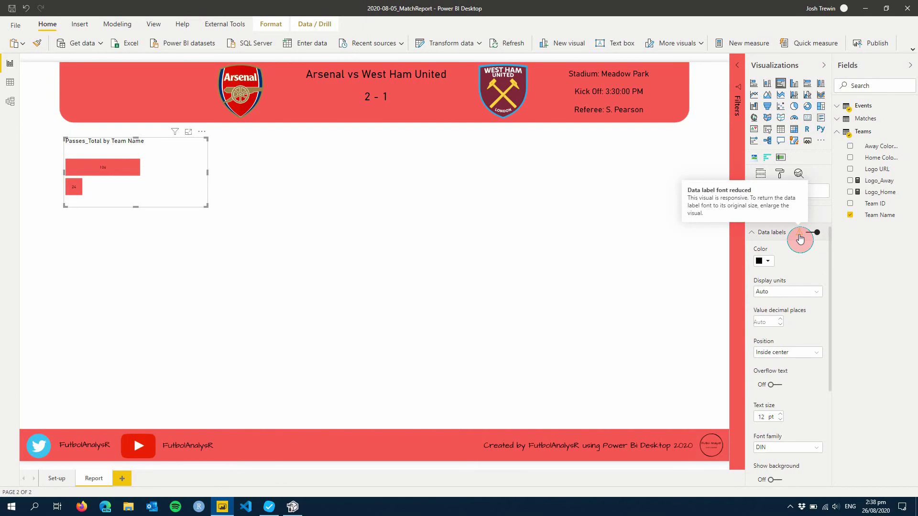
scroll(803, 290, up, 2)
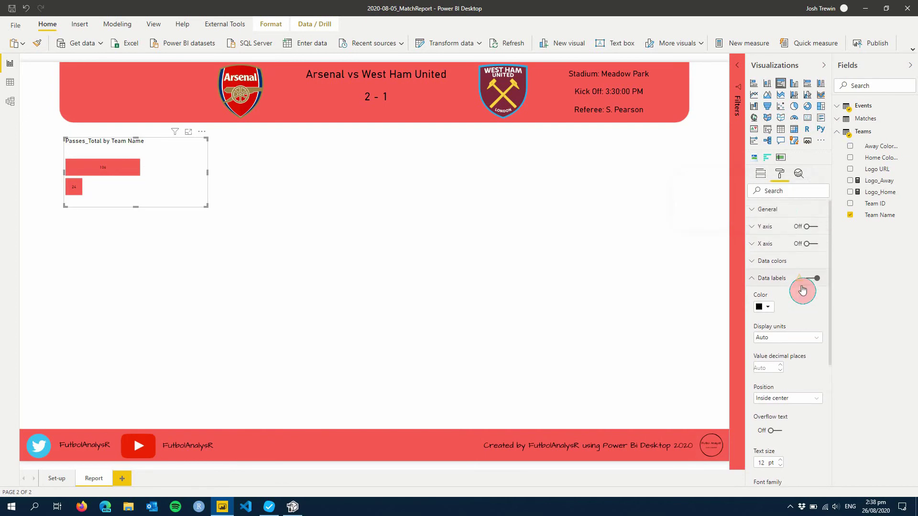
click(775, 214)
click(778, 245)
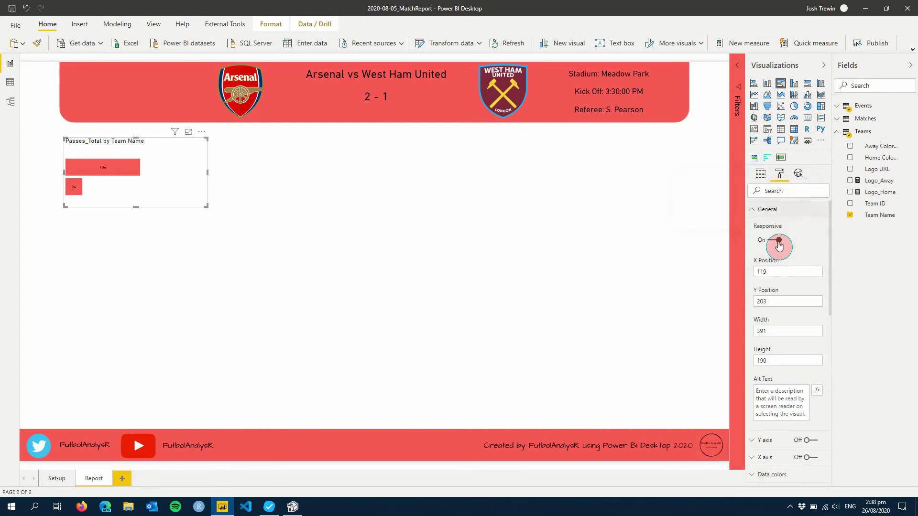
click(777, 211)
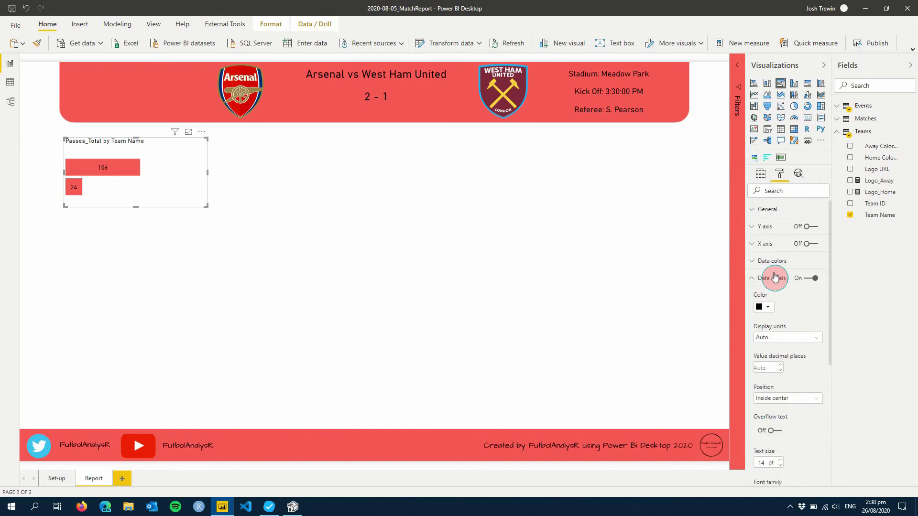
Change the chart title text to 'Passes Complete in the Final Third'
click(773, 275)
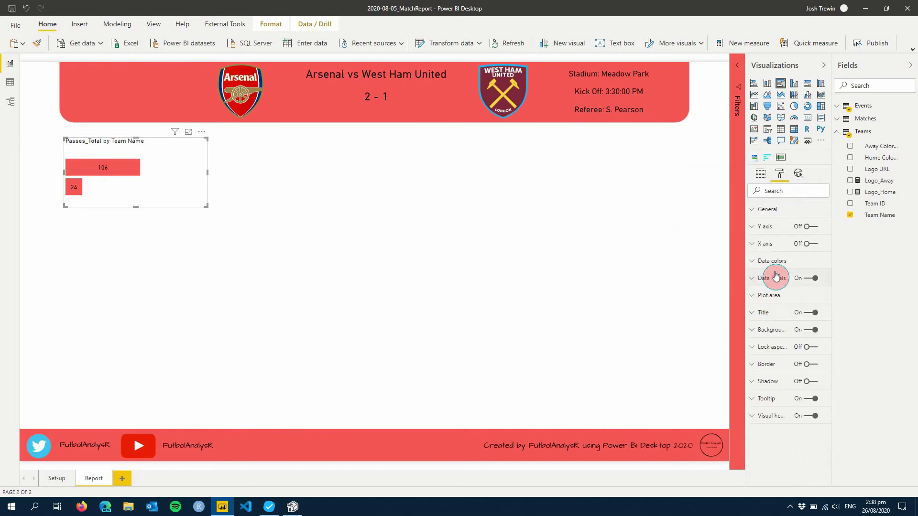
click(779, 314)
click(780, 339)
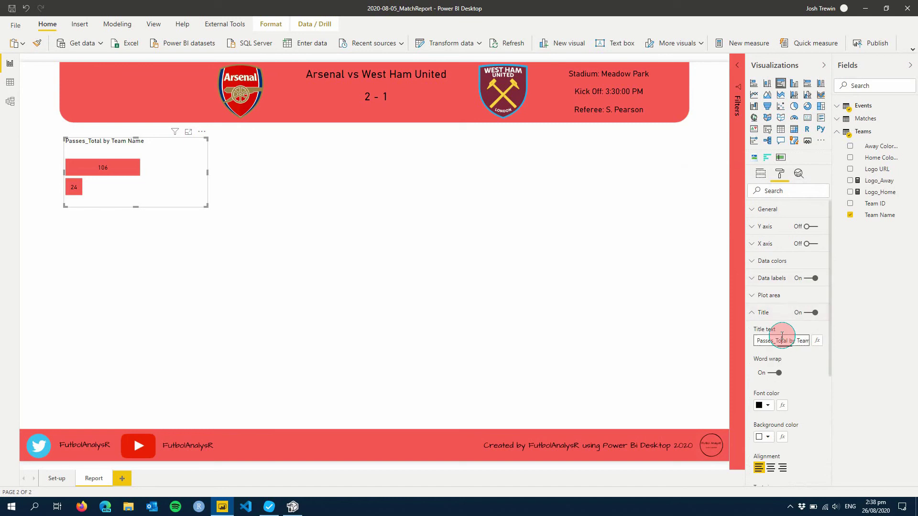
text(P)
key(BackSpace)
key(BackSpace)
key(BackSpace)
text(lete Final Th)
click(782, 335)
text(in the Final Third)
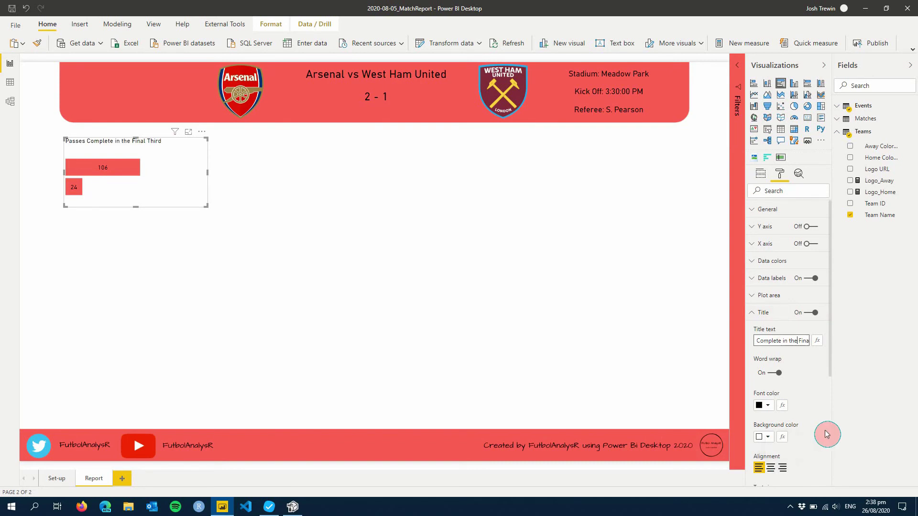
Centre-align the chart title and deselect the chart
scroll(826, 433, down, 3)
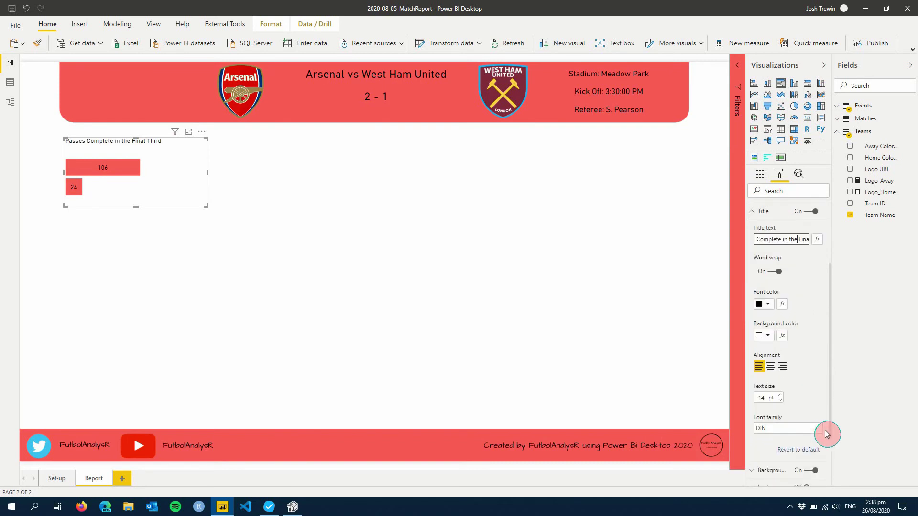
click(770, 369)
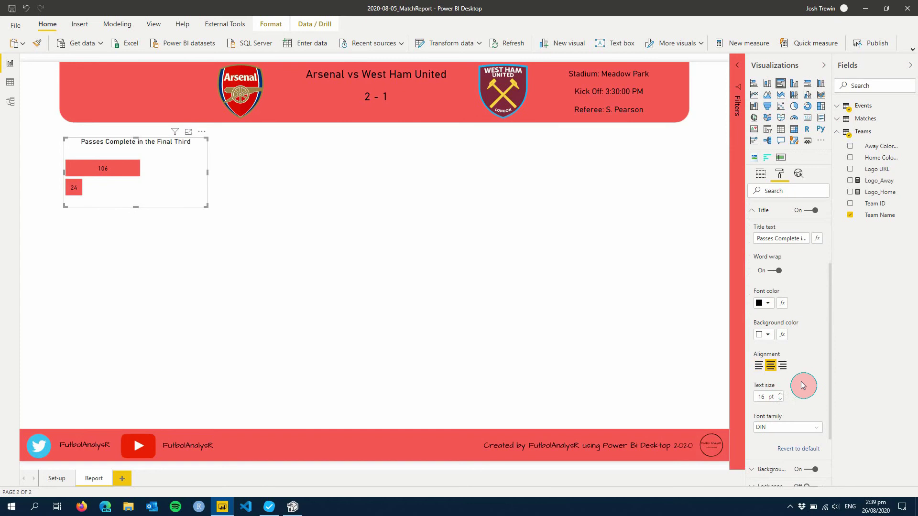
scroll(803, 385, up, 2)
click(767, 310)
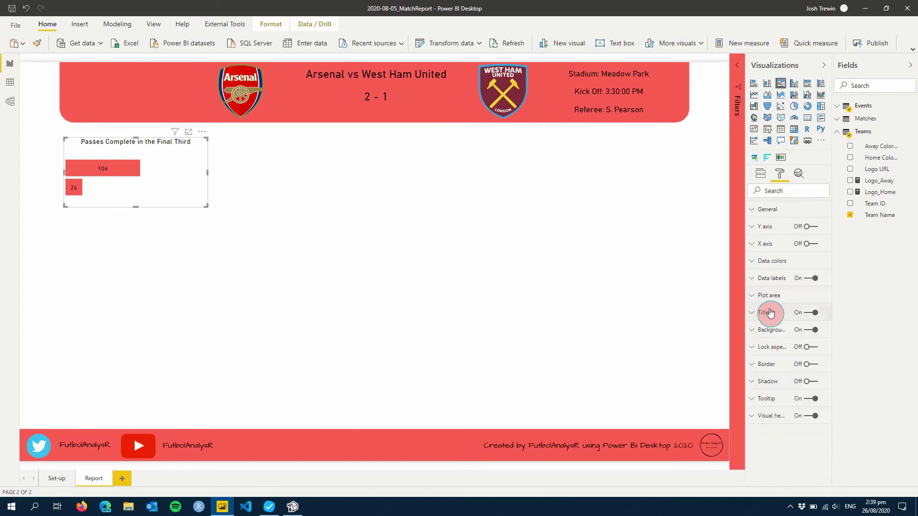
click(520, 289)
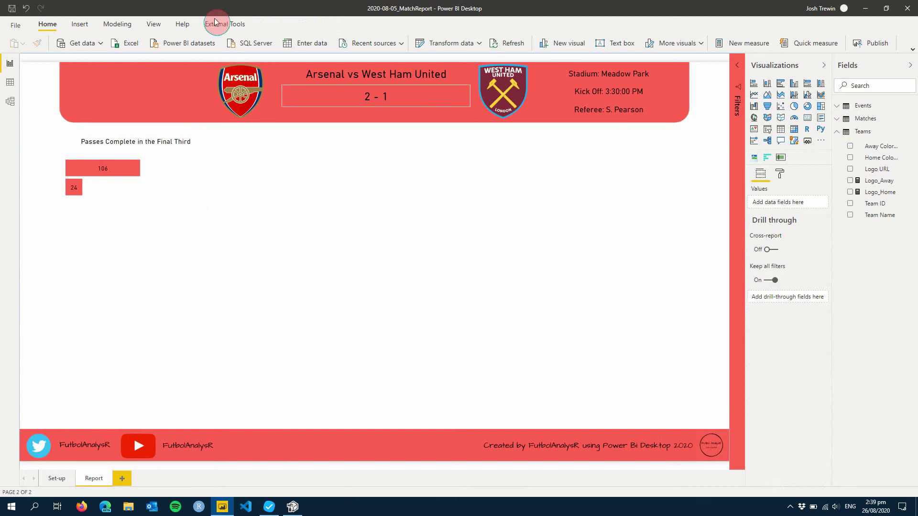
In Tabular Editor, add a new measure named Team Colour to the Teams table
click(293, 508)
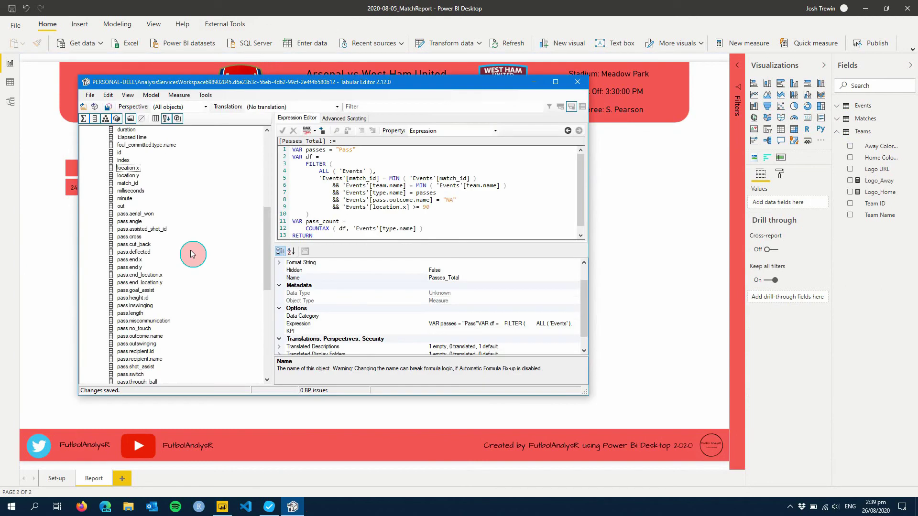
scroll(193, 263, up, 3)
click(93, 176)
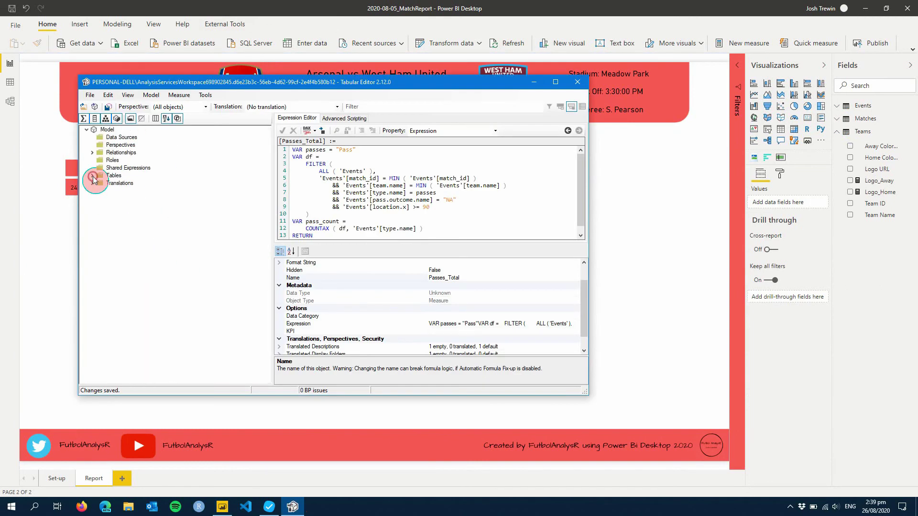
click(93, 176)
click(98, 183)
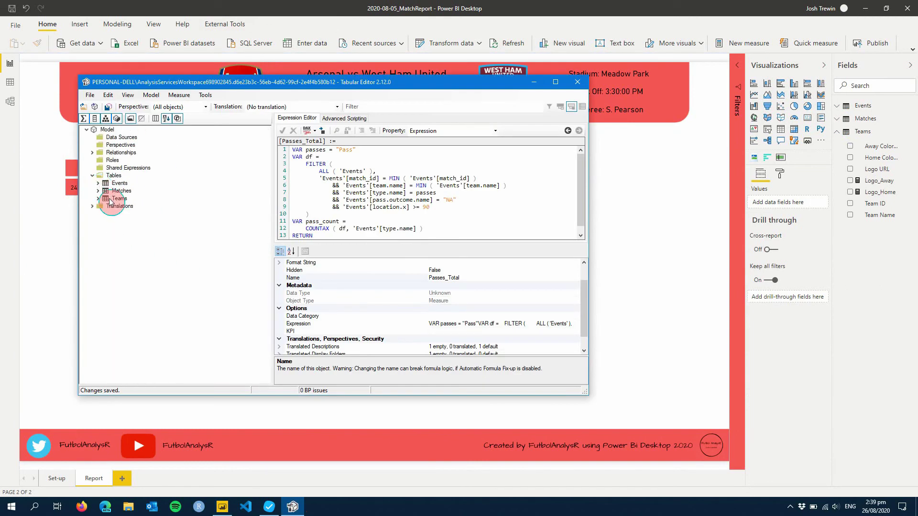
click(98, 198)
right_click(108, 199)
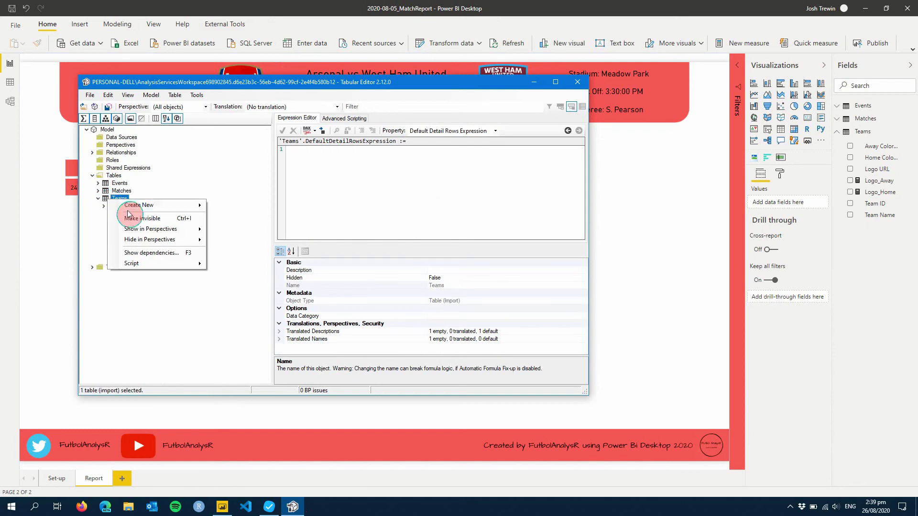
click(129, 206)
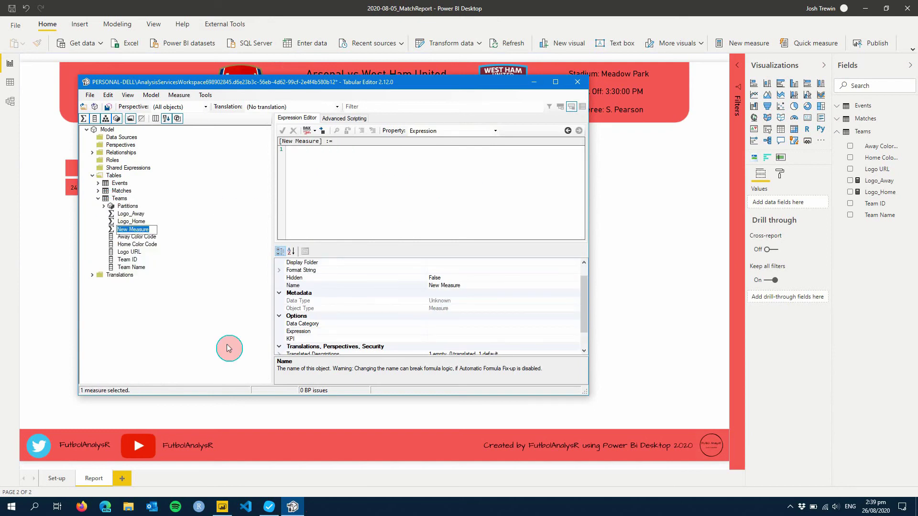
text(Team COlour)
key(Return)
Start the expression with VAR team = MIN(Team Name) and a df variable using MINX(FILTER(Matches…))
click(374, 165)
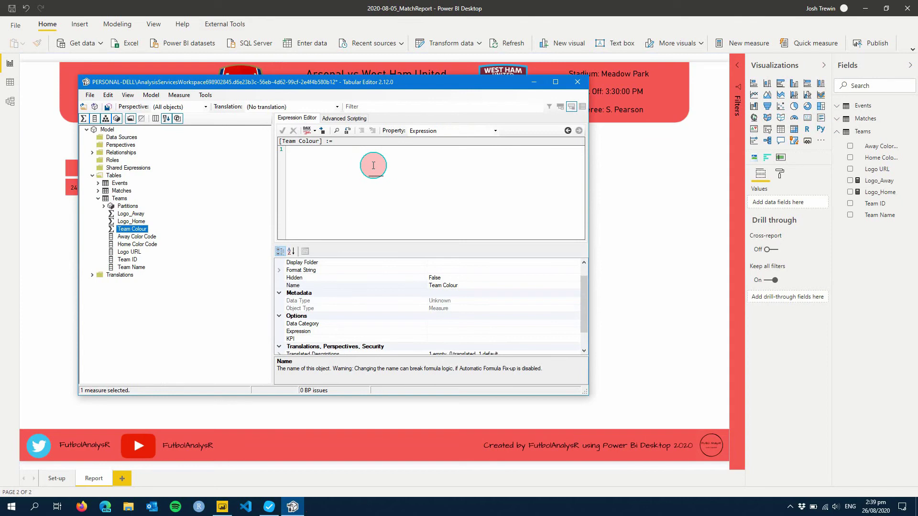
text(VAR team = MIN()
drag(133, 266, 376, 163)
text() )
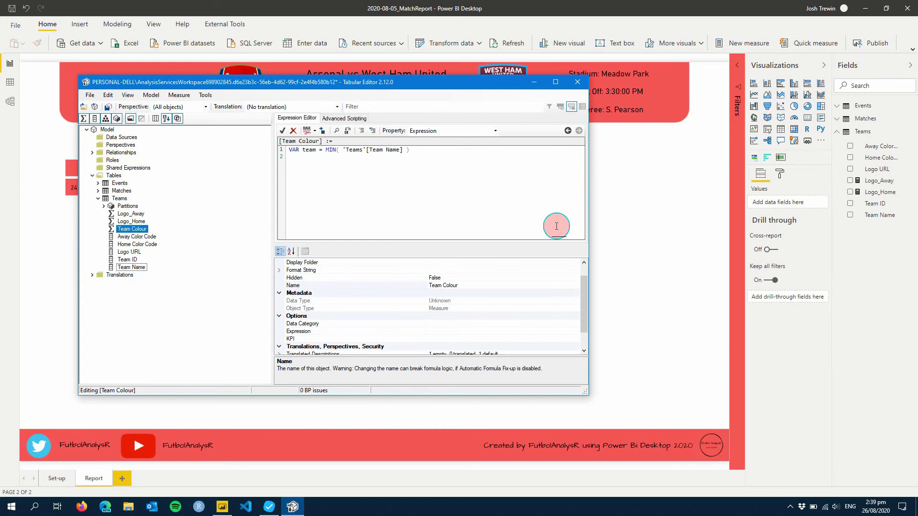
text(VAR )
text(df = )
text(MIN)
text(X(FILTER()
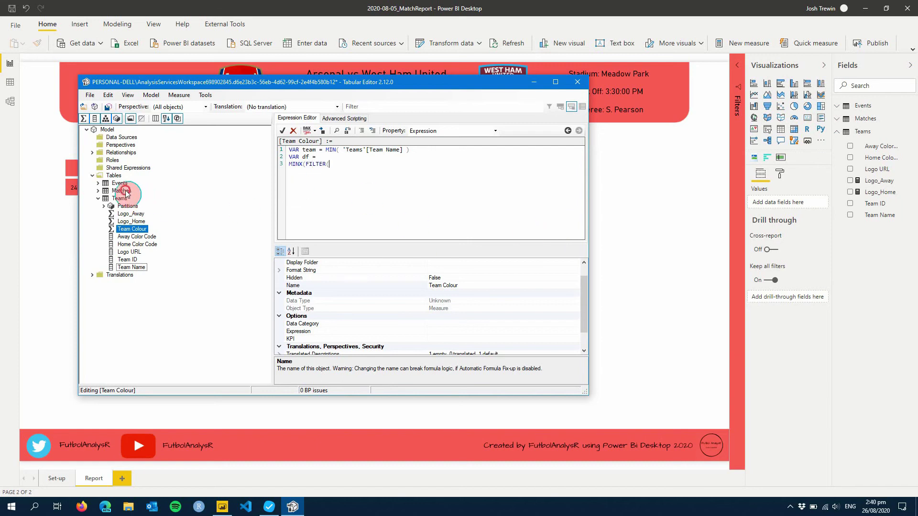
drag(122, 191, 359, 166)
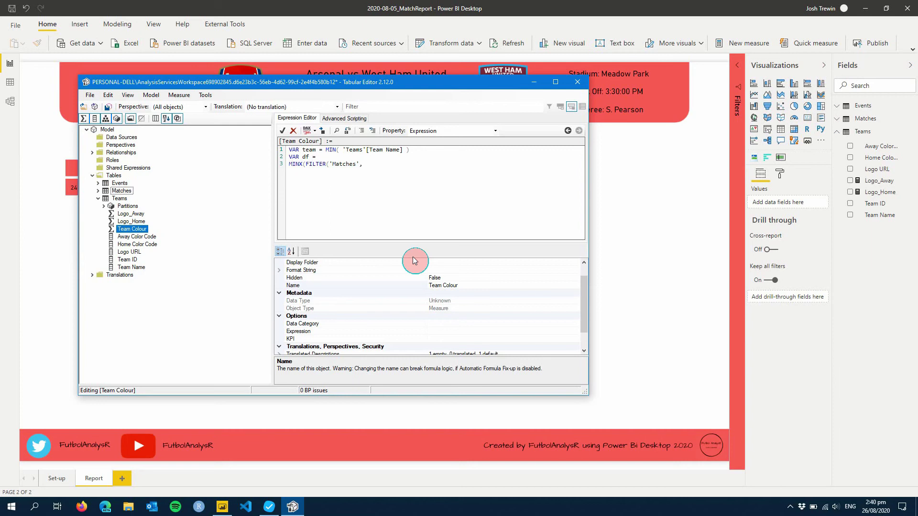
Add the Matches home team name = team condition and begin RETURN IF( df = team
click(98, 190)
scroll(177, 327, down, 2)
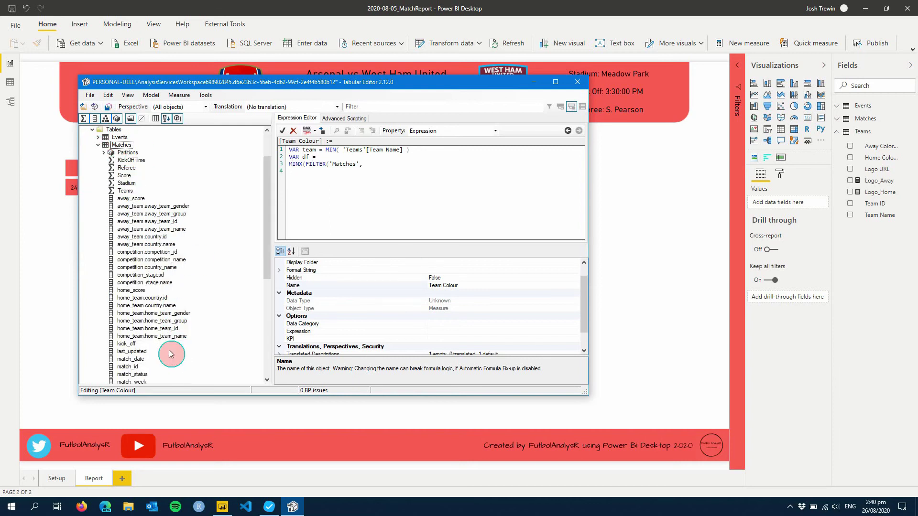
drag(168, 337, 331, 173)
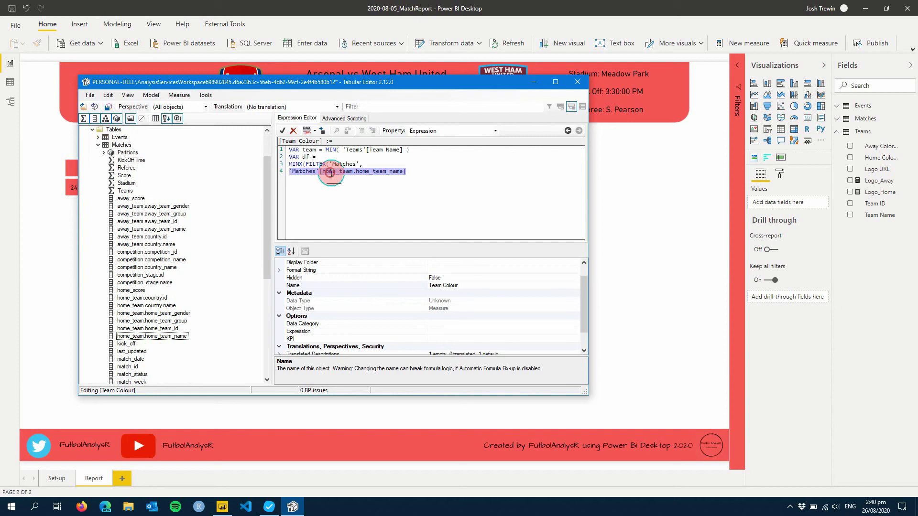
click(393, 236)
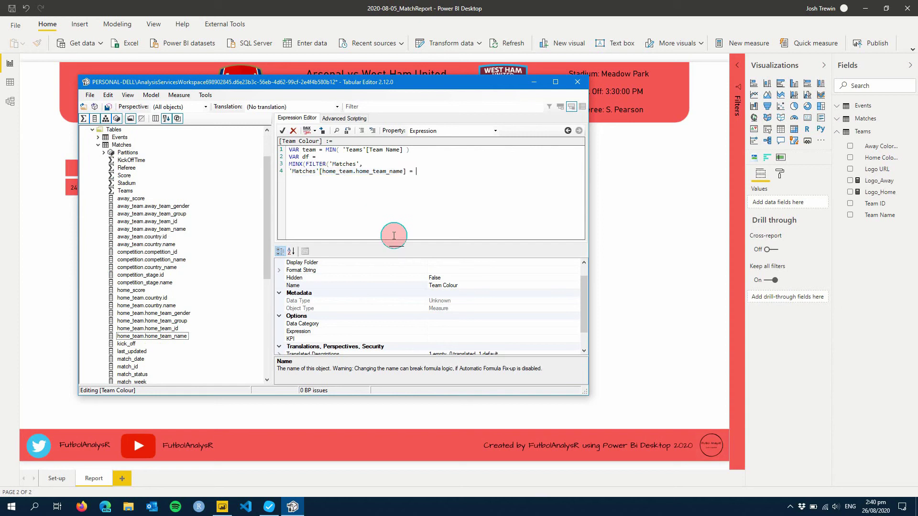
text(= team),)
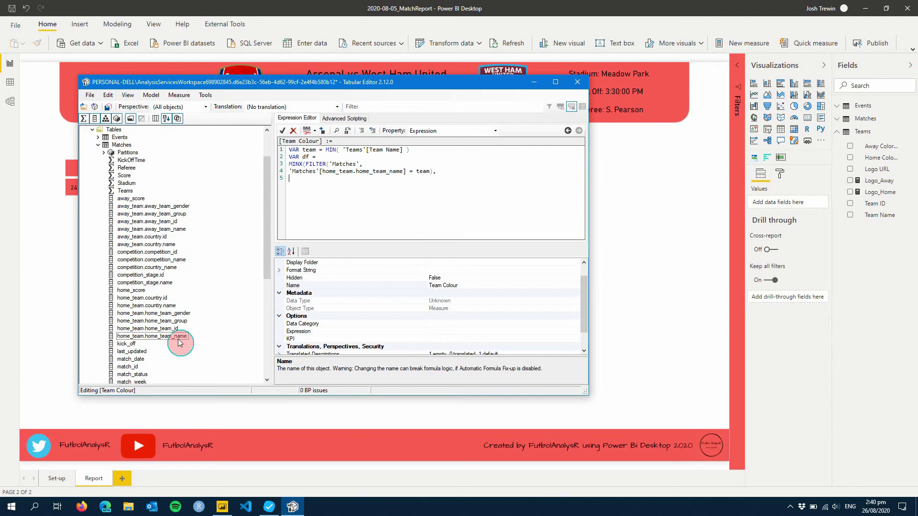
drag(179, 343, 344, 178)
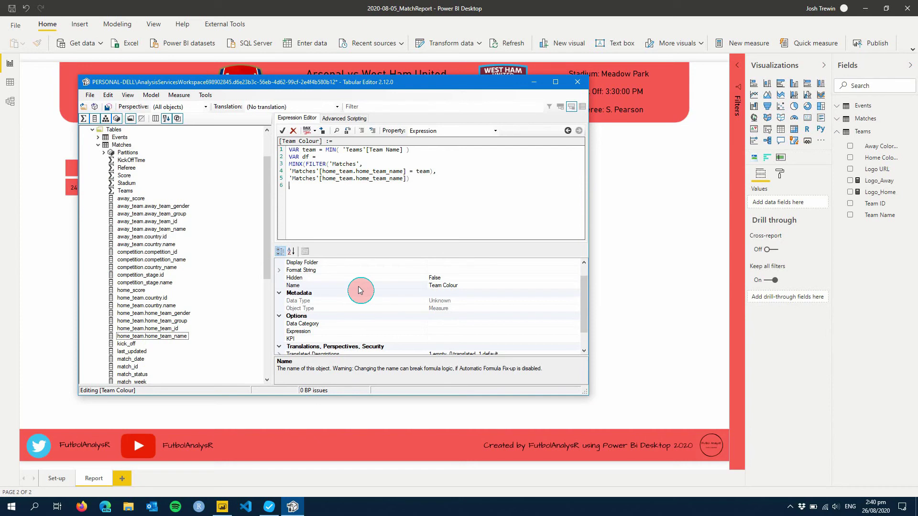
text(ETURN )
text(IF)
text(( df = team,)
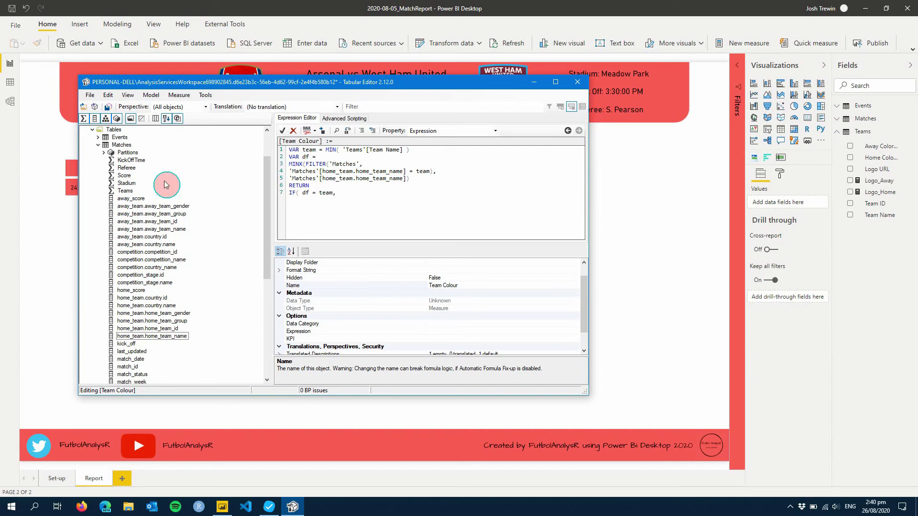
click(99, 146)
click(99, 146)
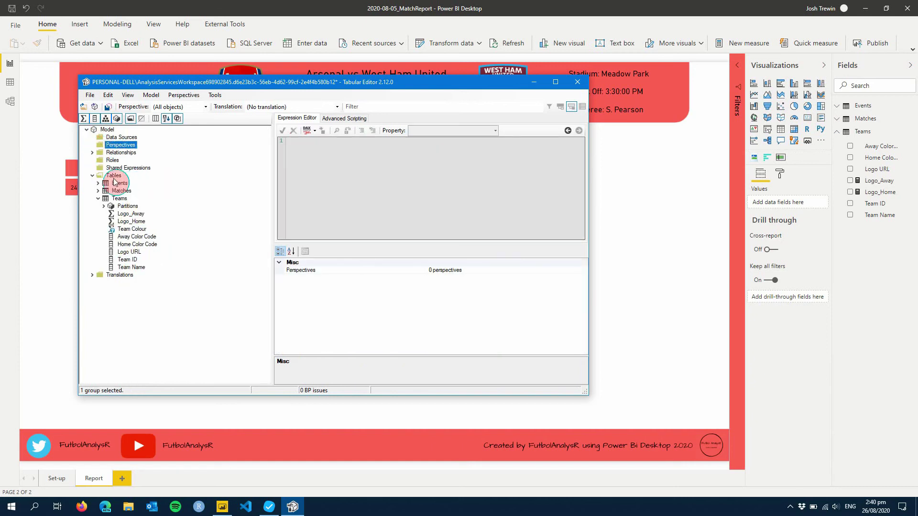
Return Home Color Code or Away Color Code in the IF, format the DAX, and save
click(125, 229)
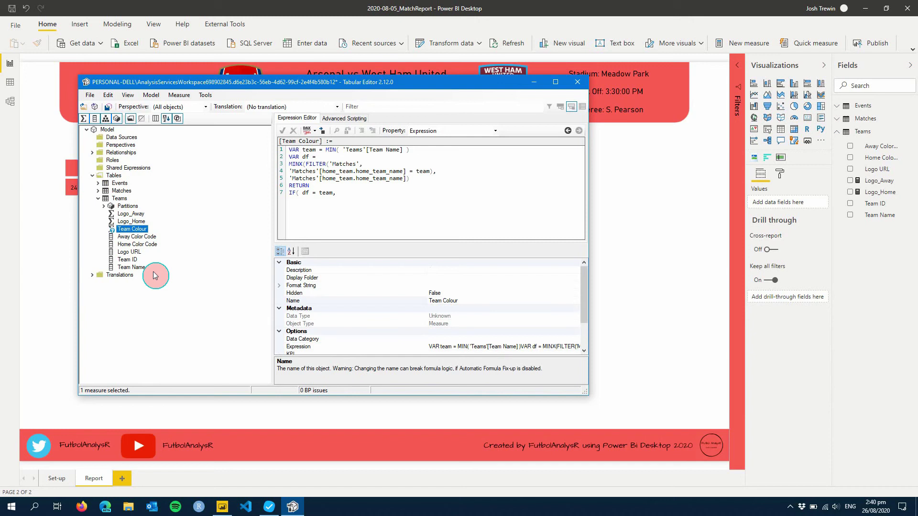
drag(142, 242, 363, 193)
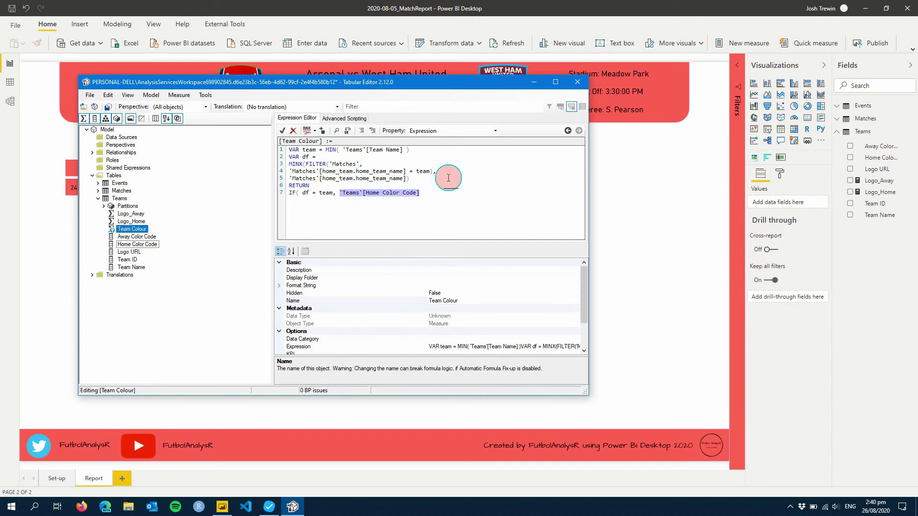
click(431, 195)
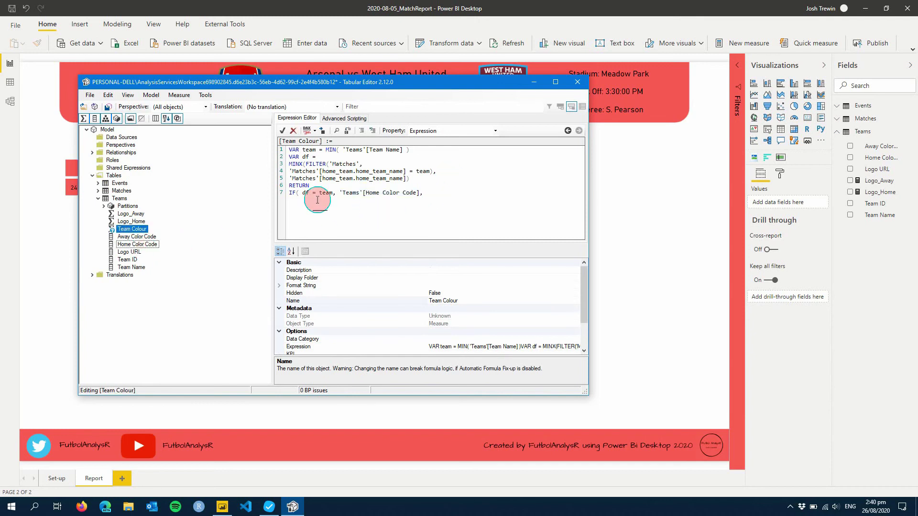
drag(137, 237, 459, 194)
click(522, 196)
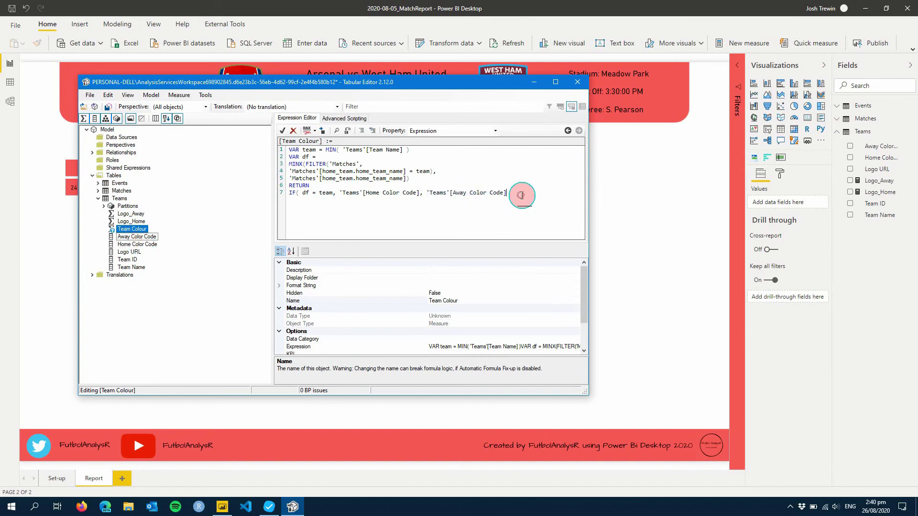
click(307, 130)
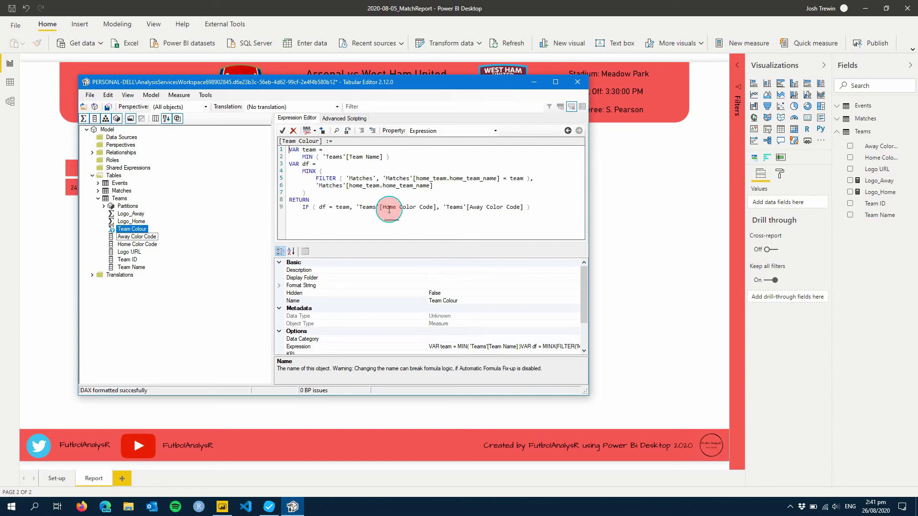
key(ctrl+s)
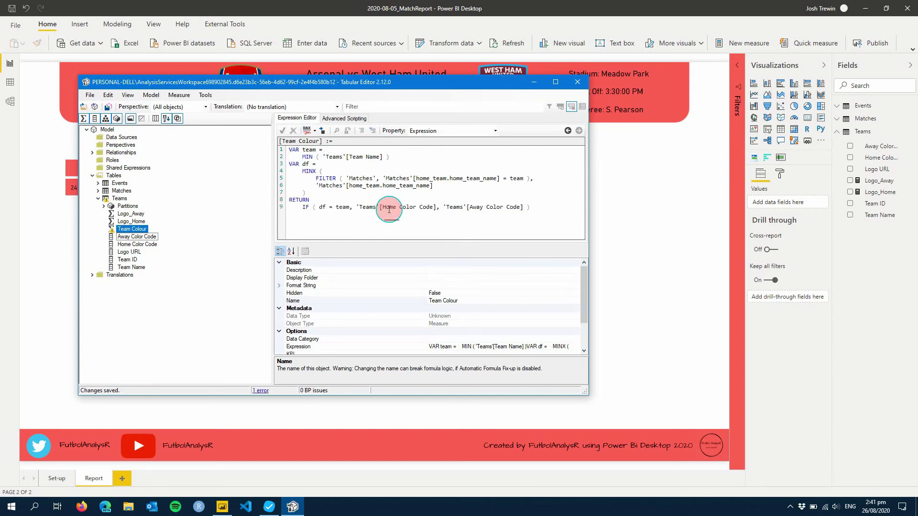
In the Team Colour formula, wrap 'Teams'[Home Color Code] in MIN()
click(314, 3)
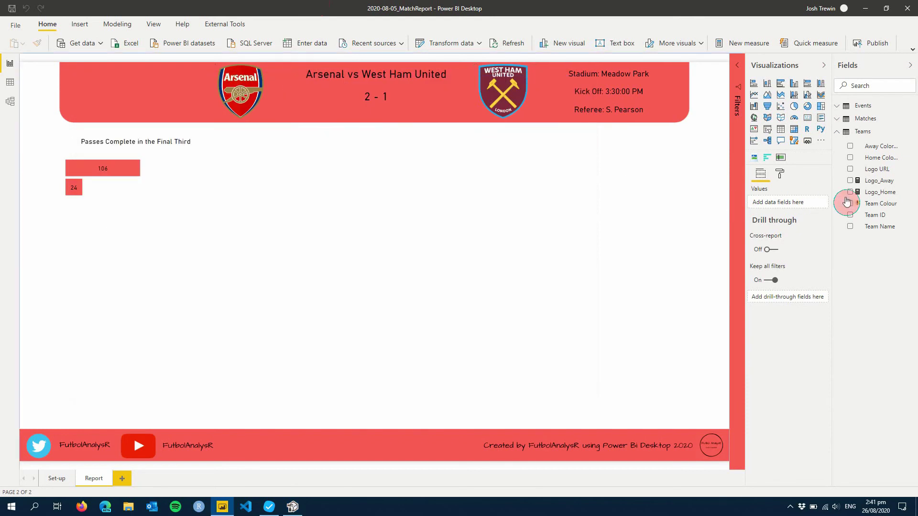
click(870, 204)
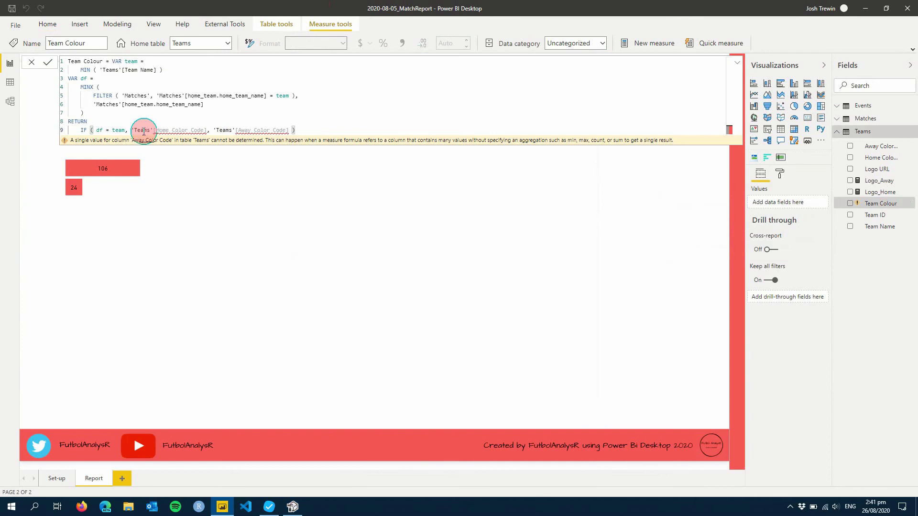
click(149, 216)
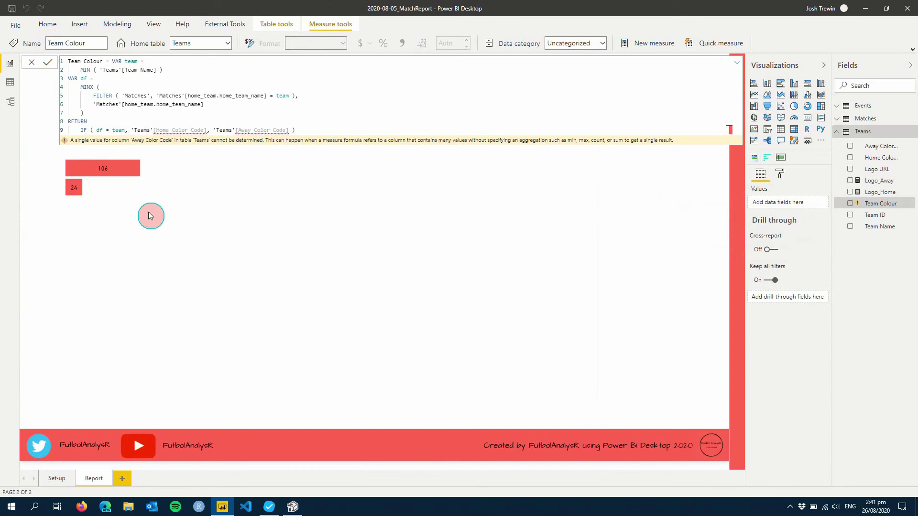
text(MIN()
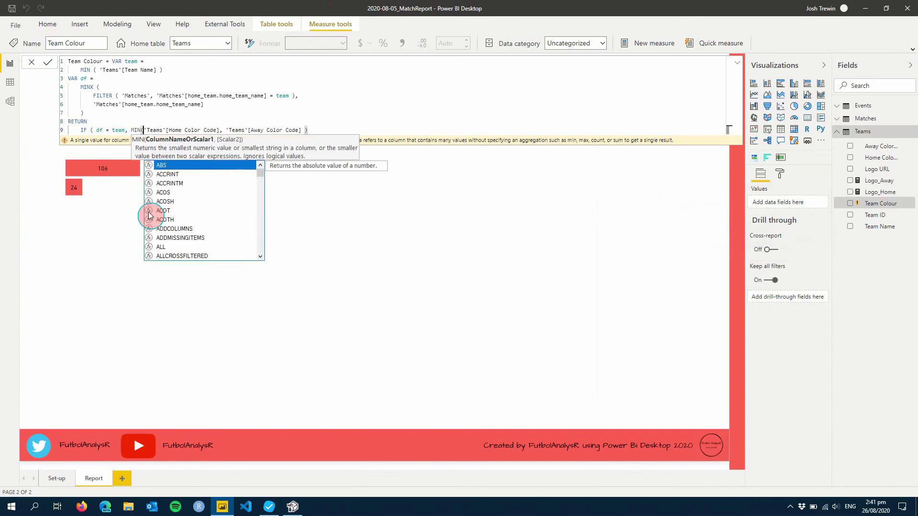
key(Escape)
key(Escape)
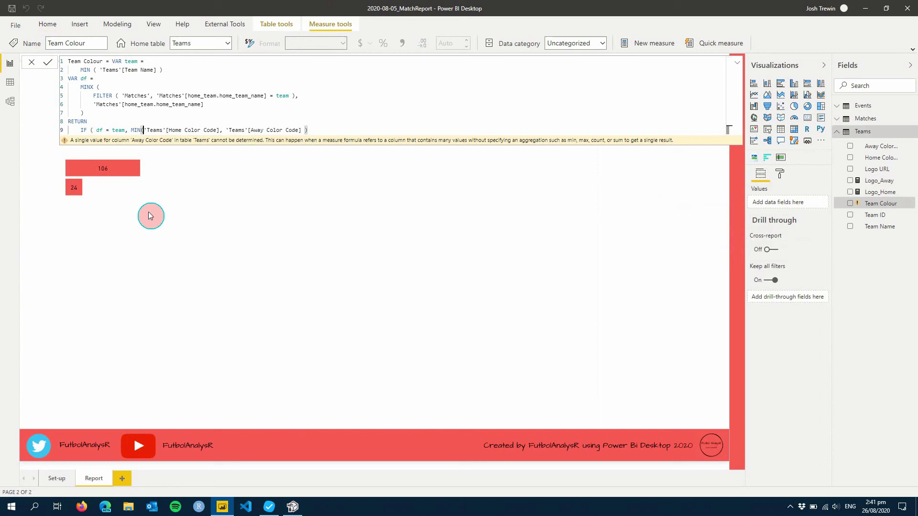
click(302, 96)
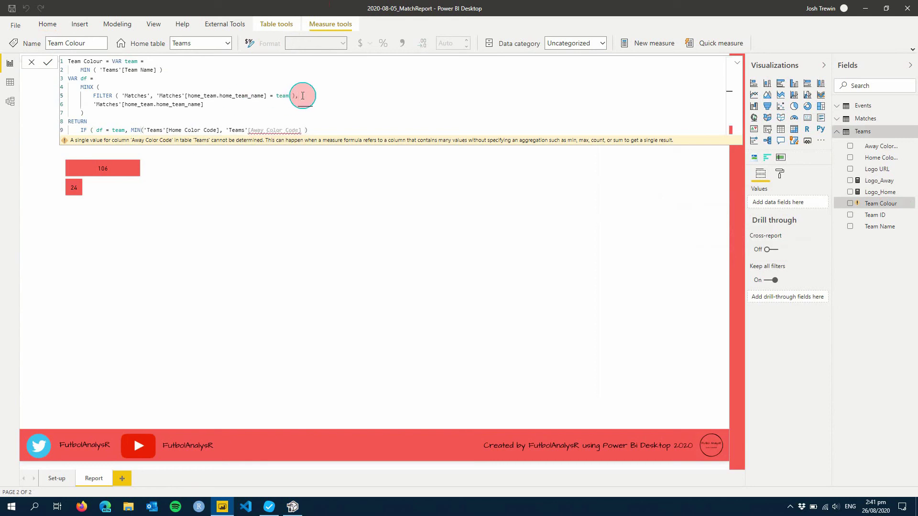
click(220, 130)
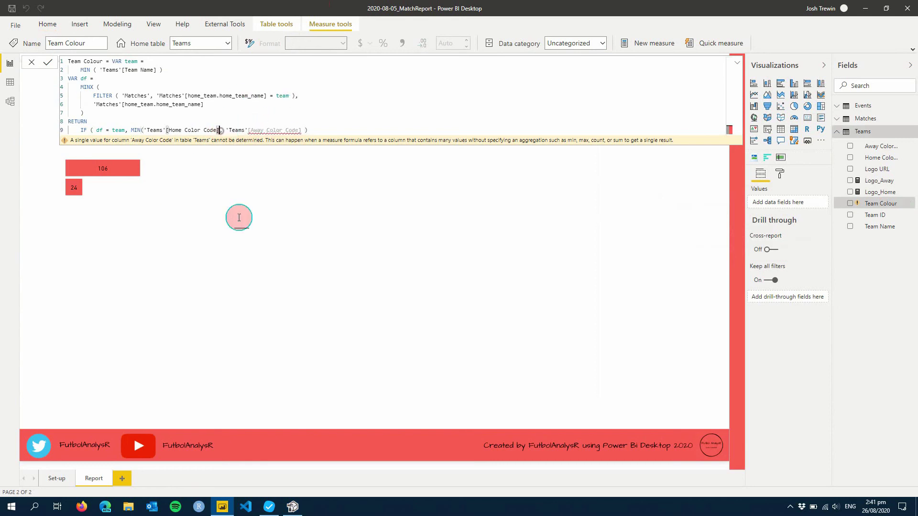
text())
Wrap 'Teams'[Away Color Code] in MIN() too and commit the measure
key(Right)
key(Right)
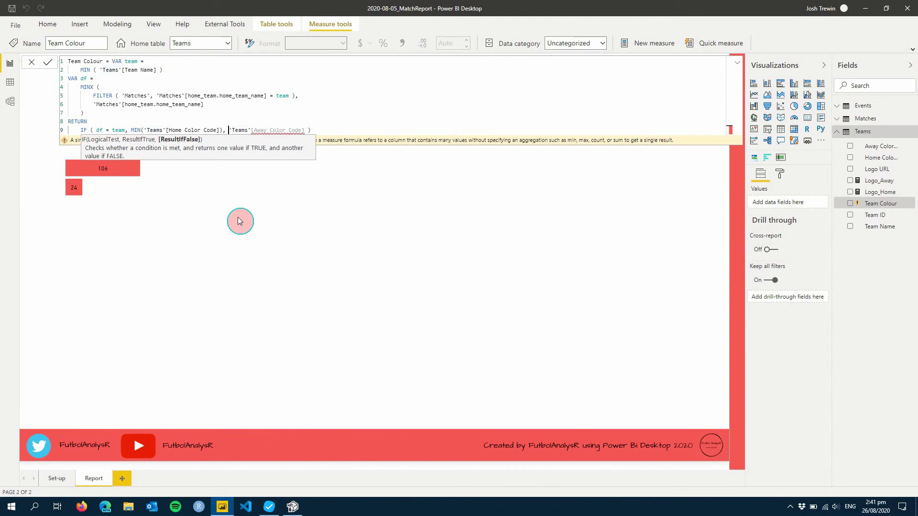
text(I)
key(BackSpace)
text(MIN()
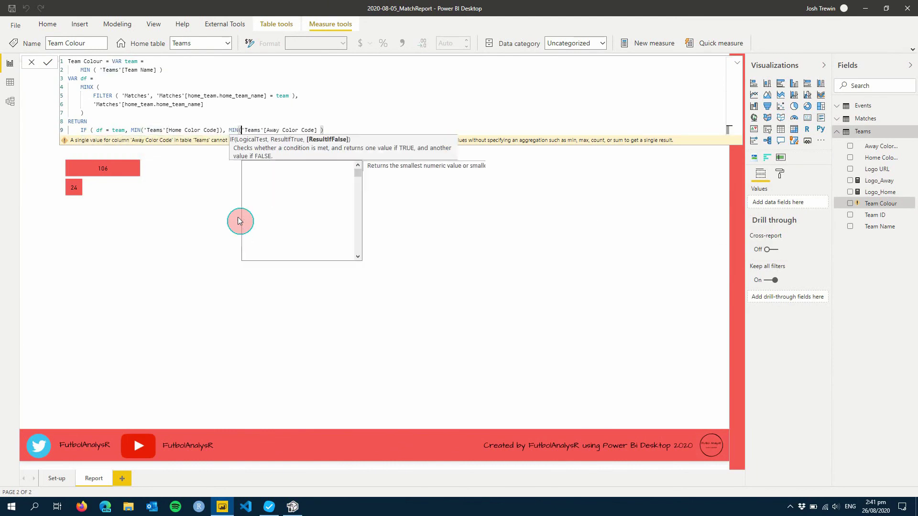
key(End)
key(Left)
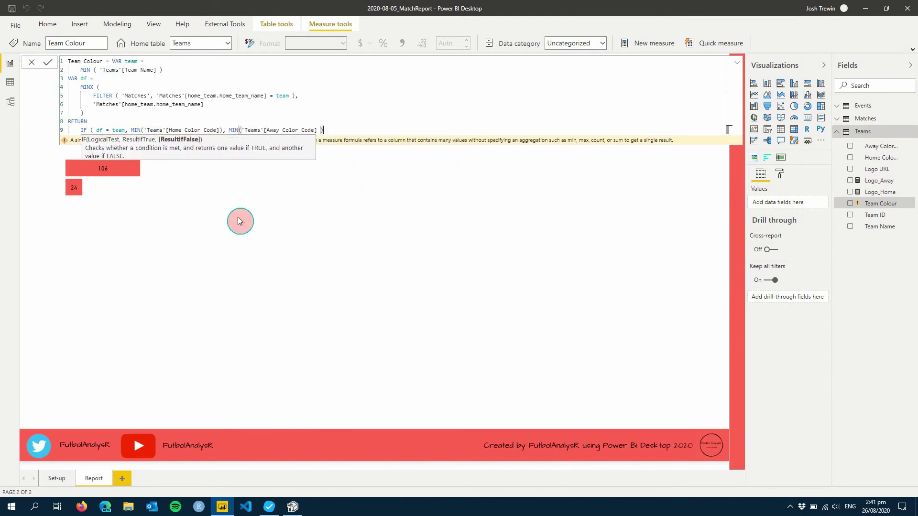
text())
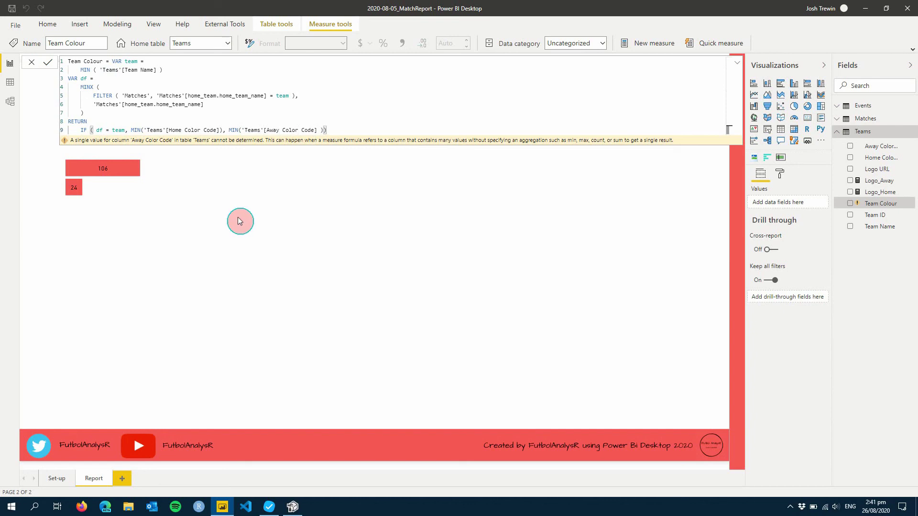
key(Return)
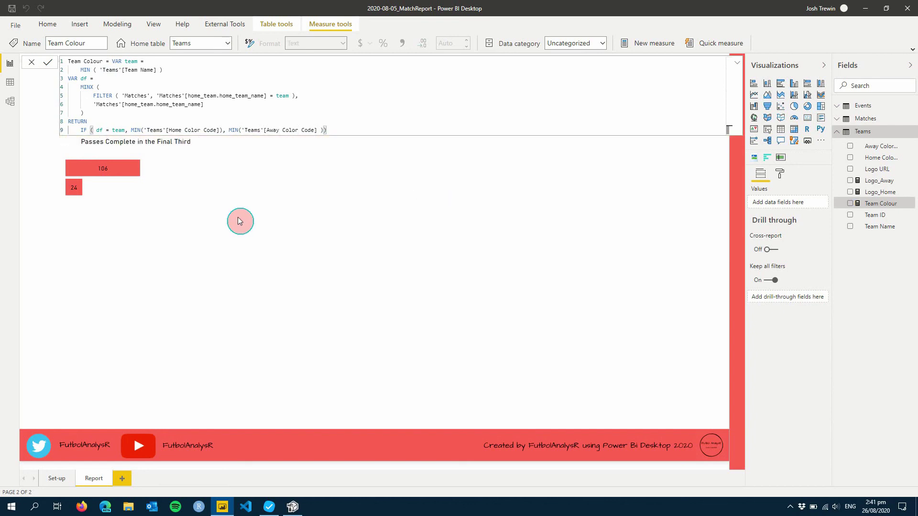
Set the passes chart's default data colour to the field value Teams > Team Colour
click(337, 239)
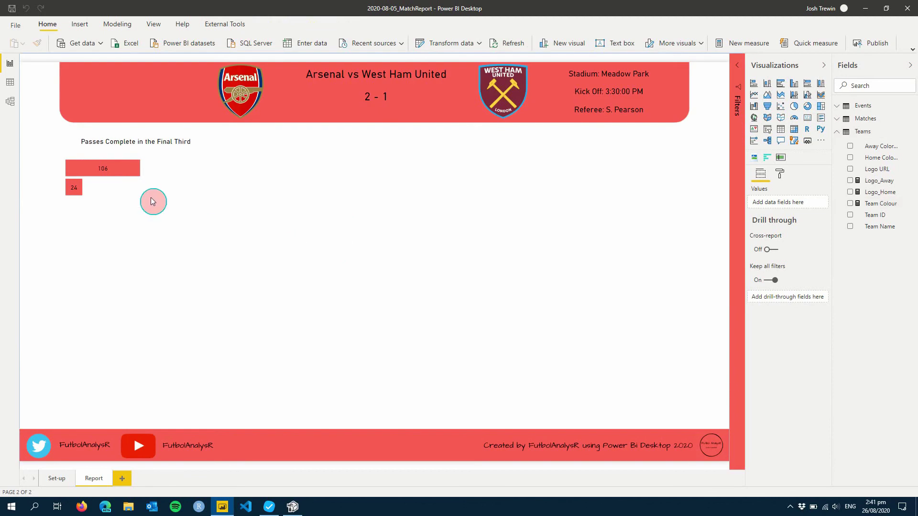
click(151, 201)
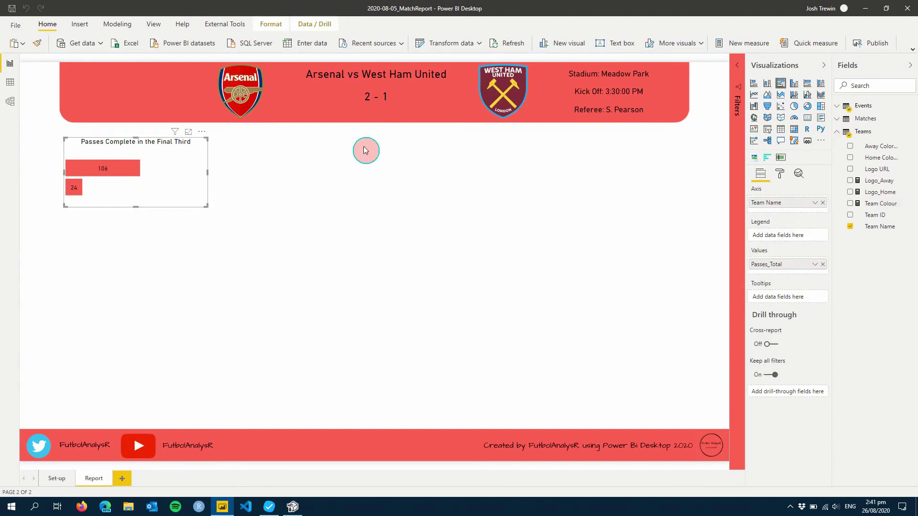
click(783, 176)
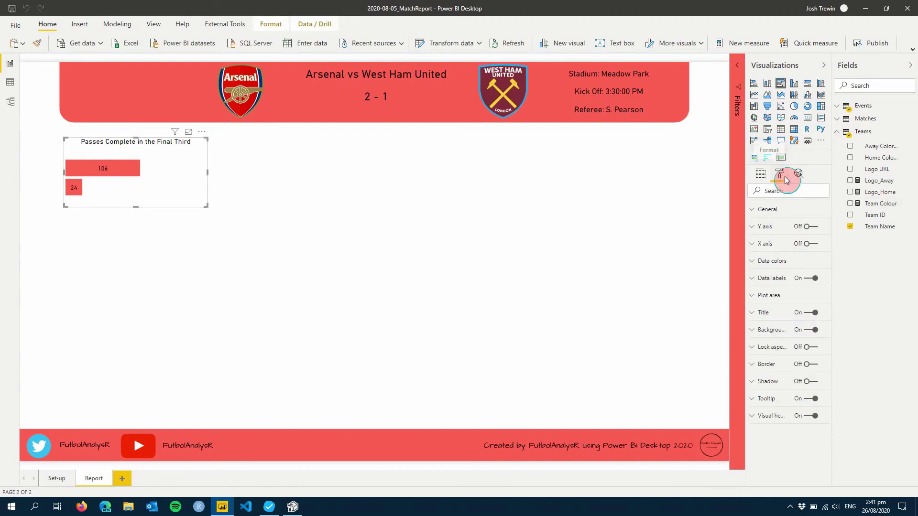
click(773, 267)
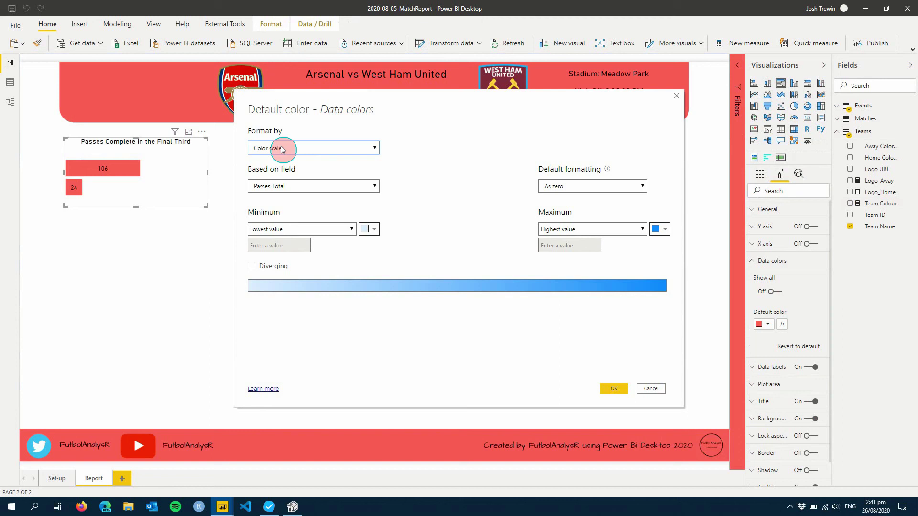
click(281, 148)
click(280, 174)
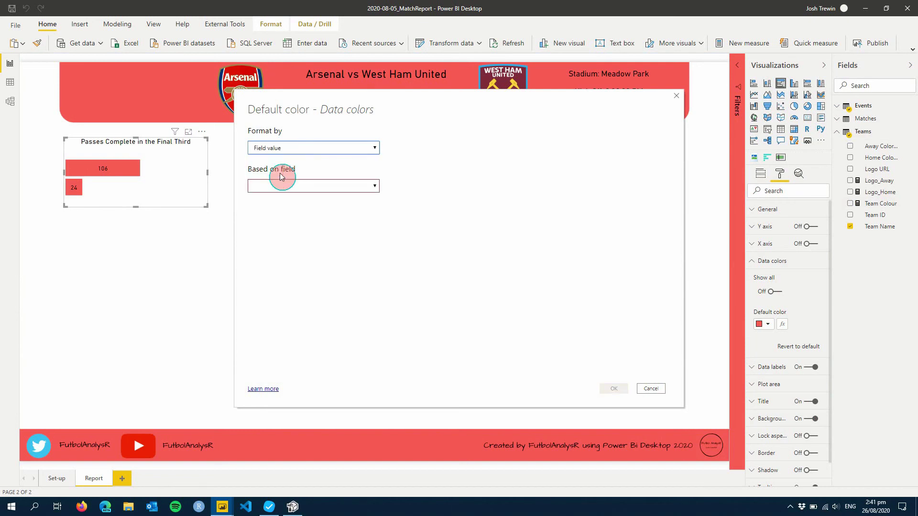
click(302, 190)
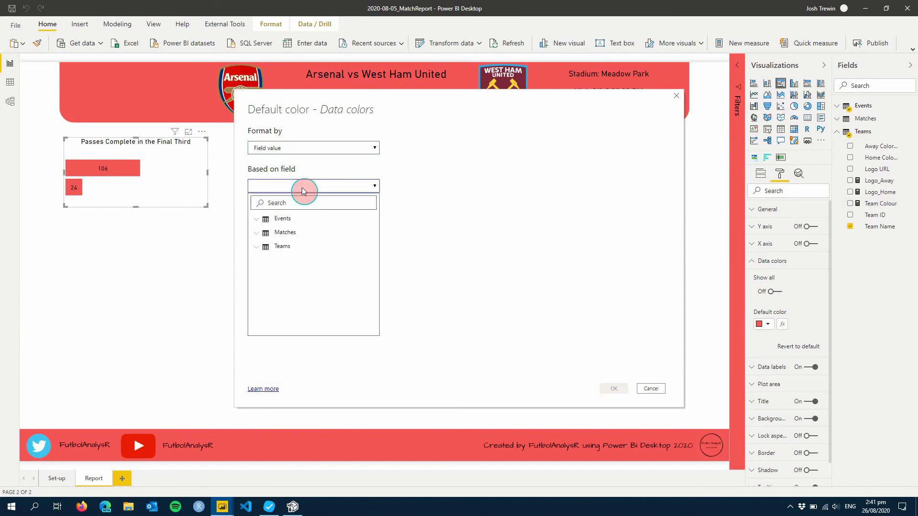
click(256, 247)
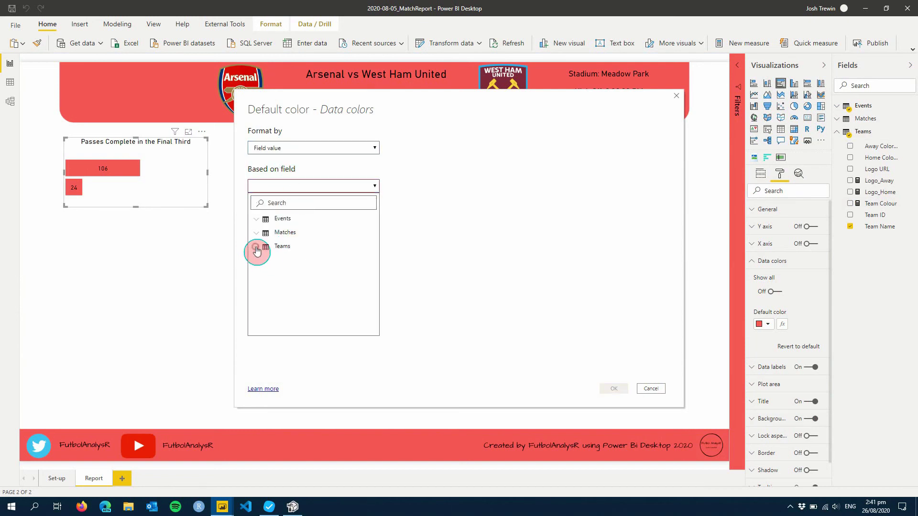
click(276, 315)
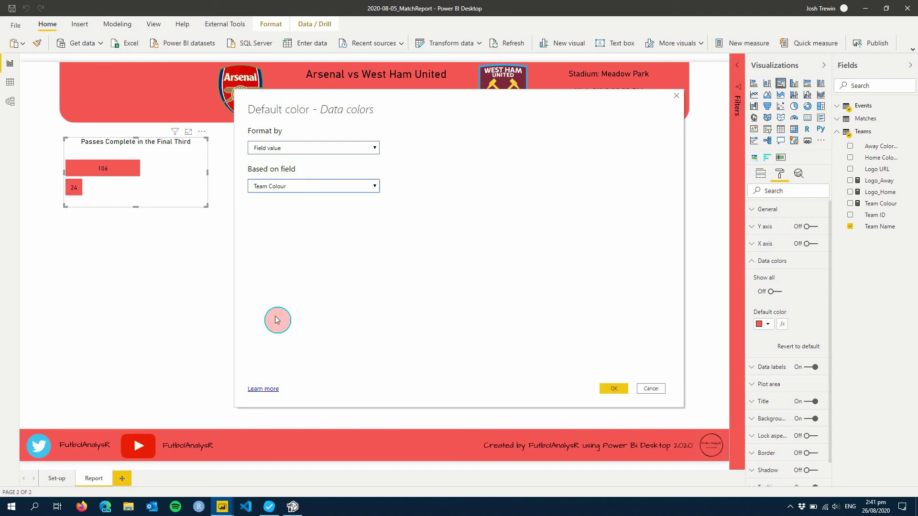
click(612, 390)
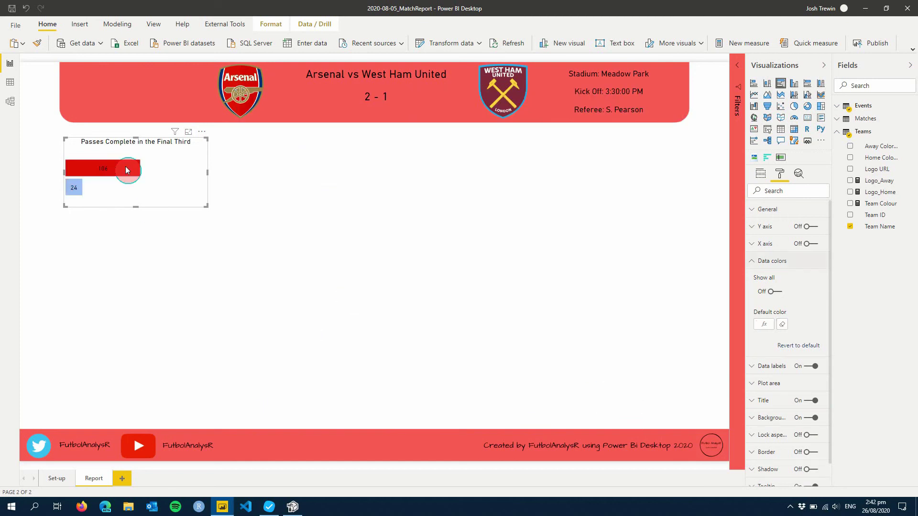
mouse_move(122, 169)
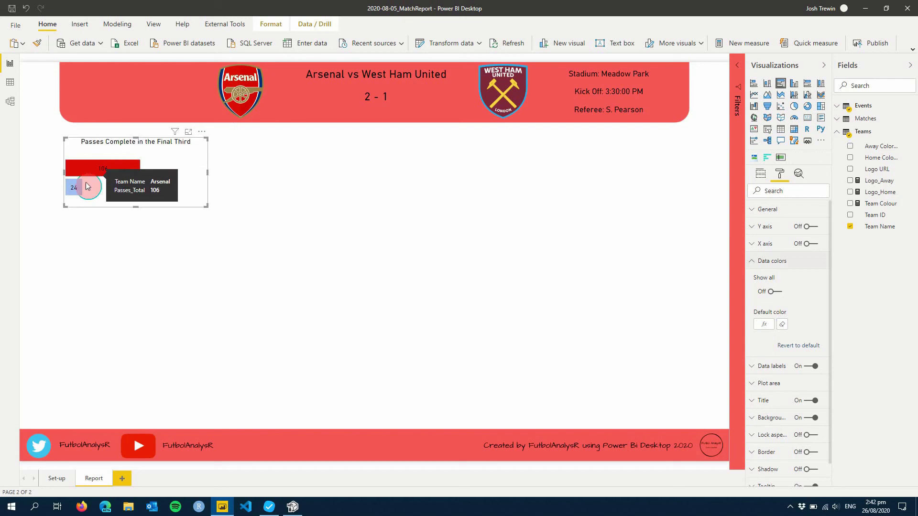
mouse_move(81, 193)
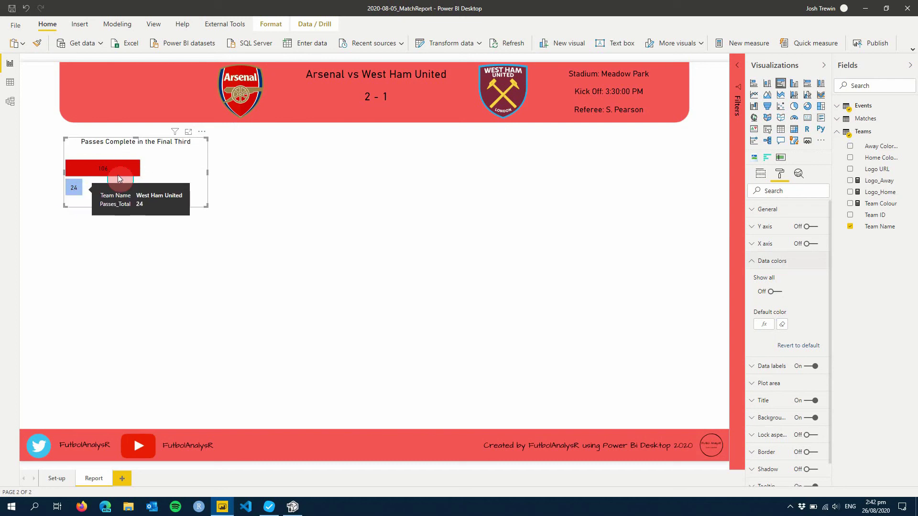
Add a new calculated column to Events and name it HomeAway
click(266, 189)
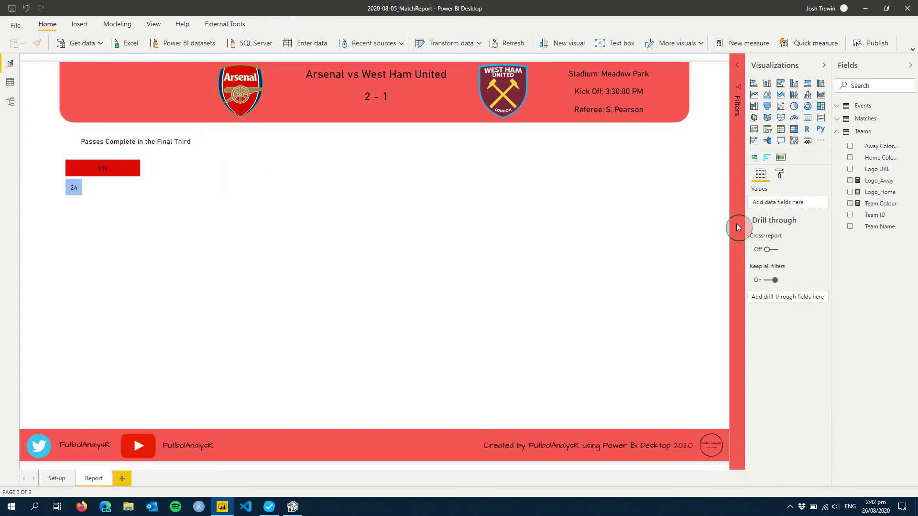
click(835, 135)
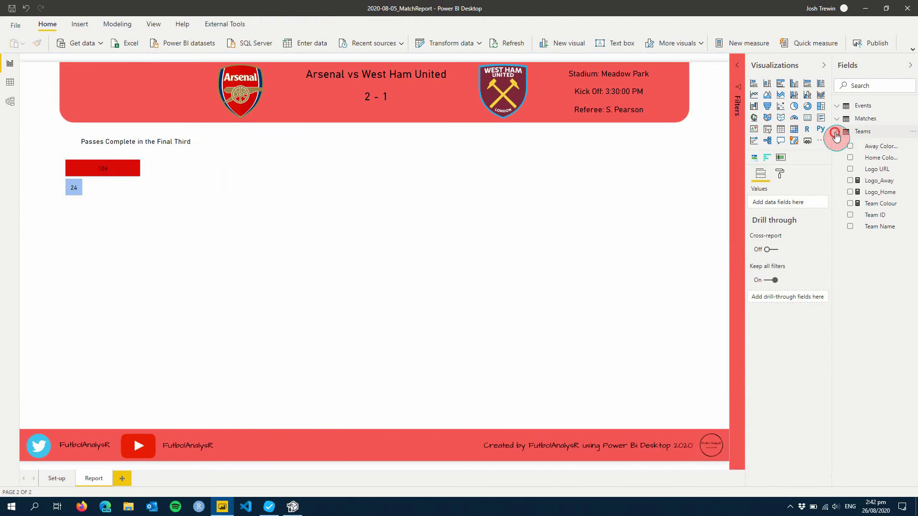
click(864, 109)
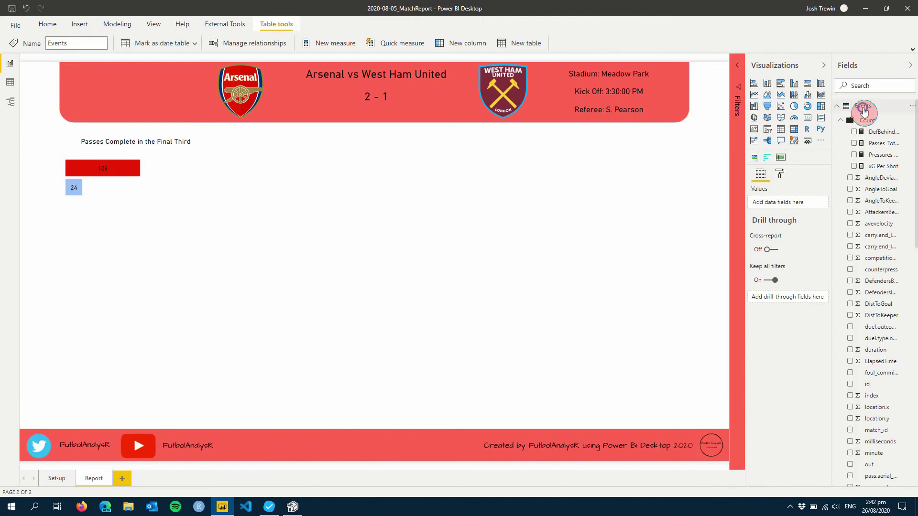
right_click(863, 110)
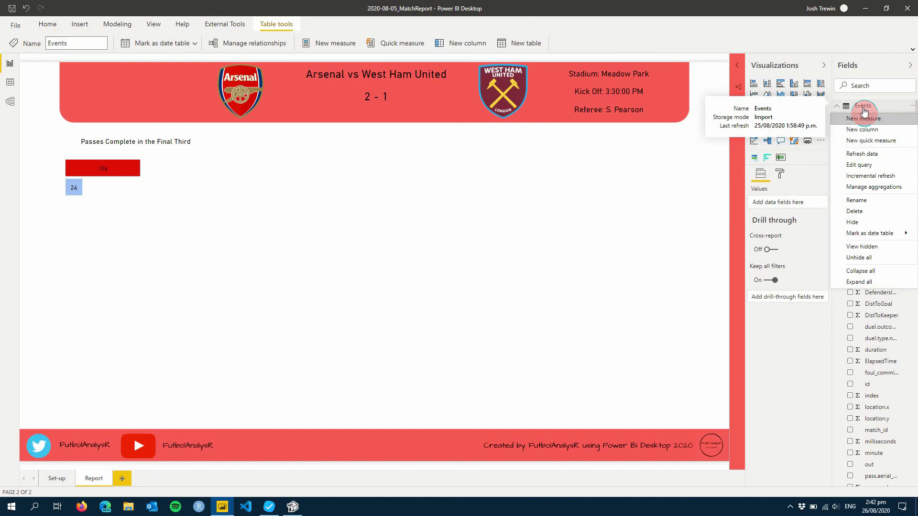
click(873, 135)
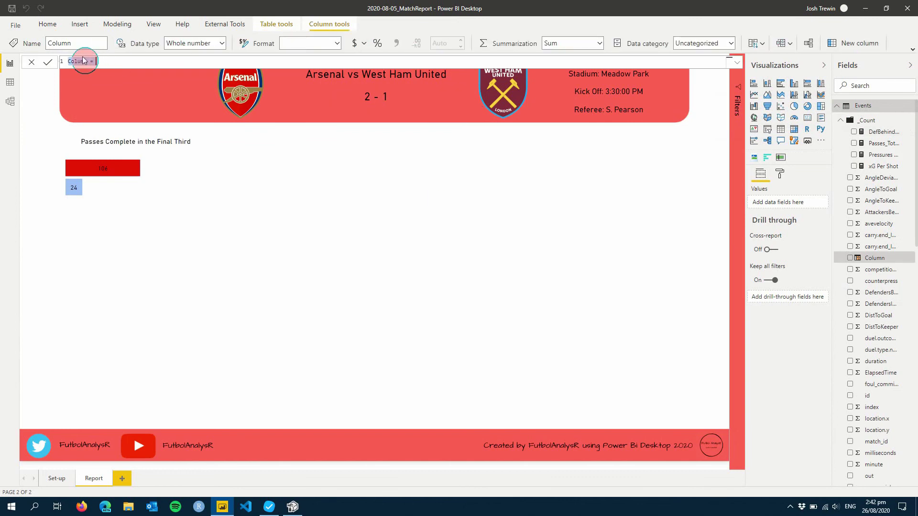
double_click(87, 62)
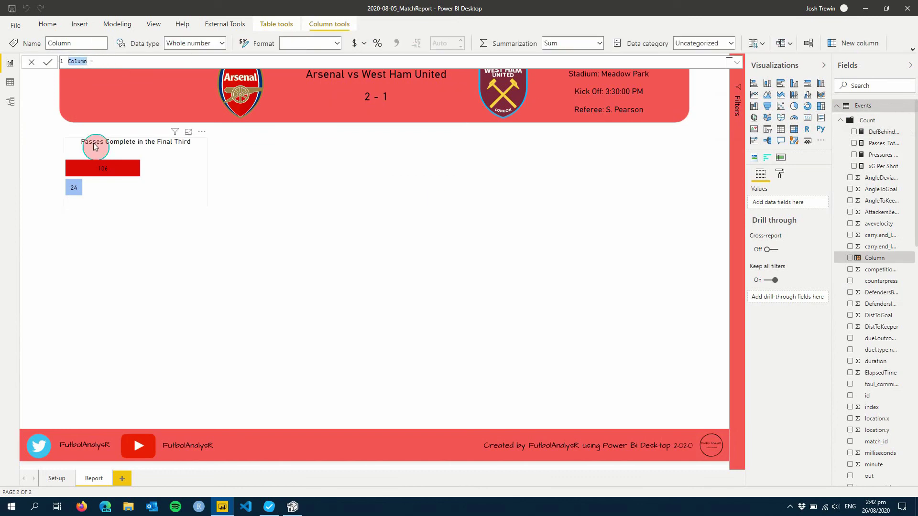
text(HomeAway)
Define VAR team = Events[team.name] and VAR matchid = Events[match_id]
key(shift+Return)
text(VAR )
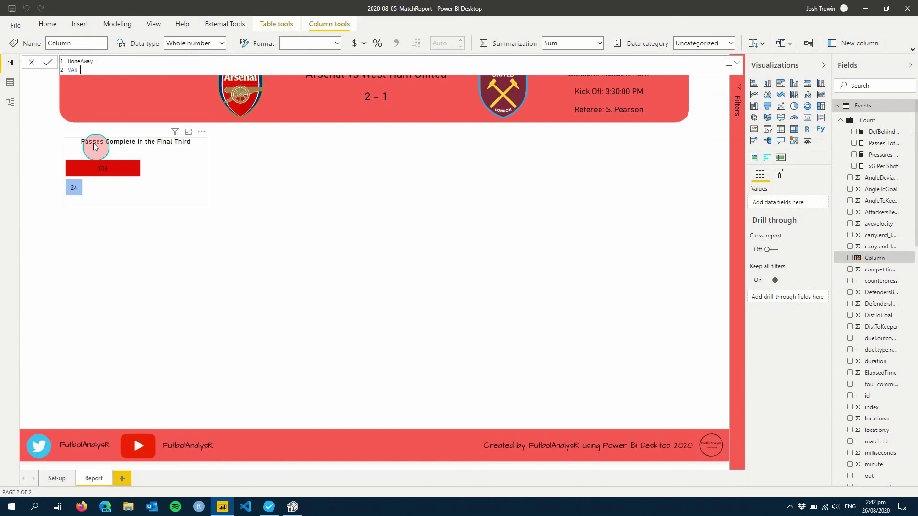
text(team = events)
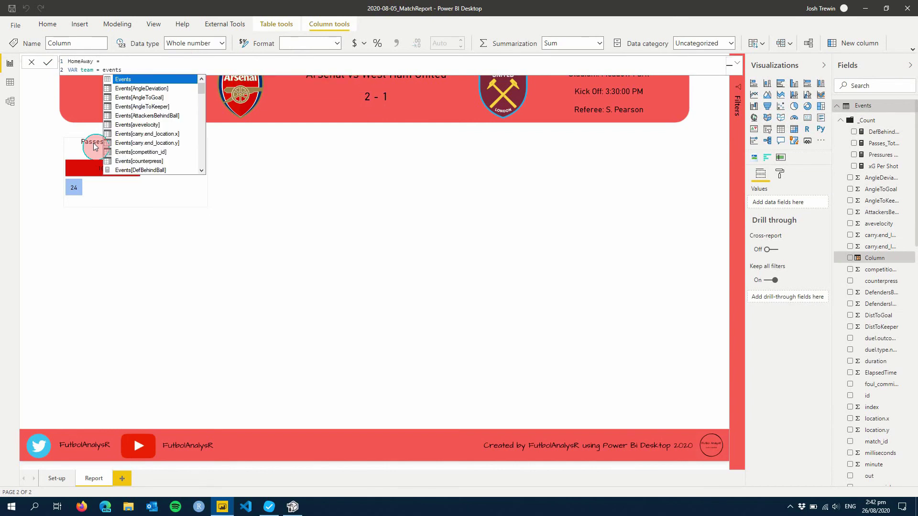
key(Tab)
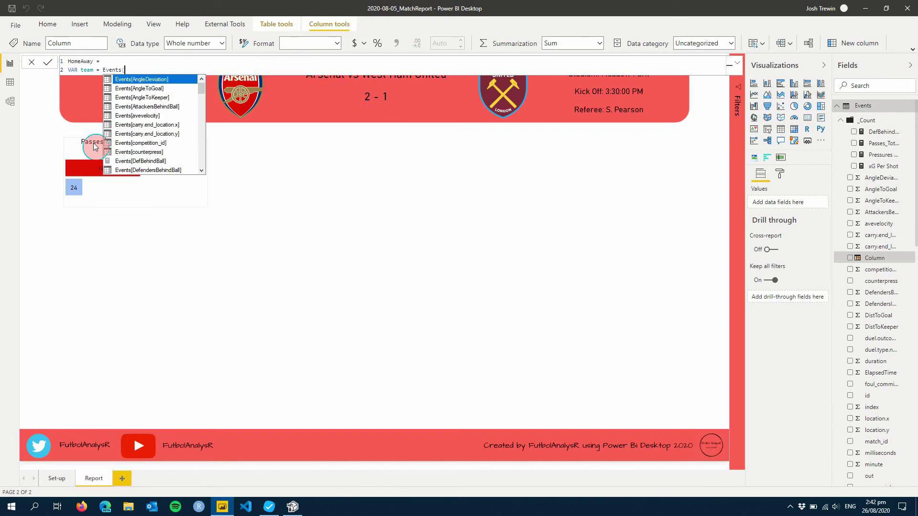
text(team)
key(Down)
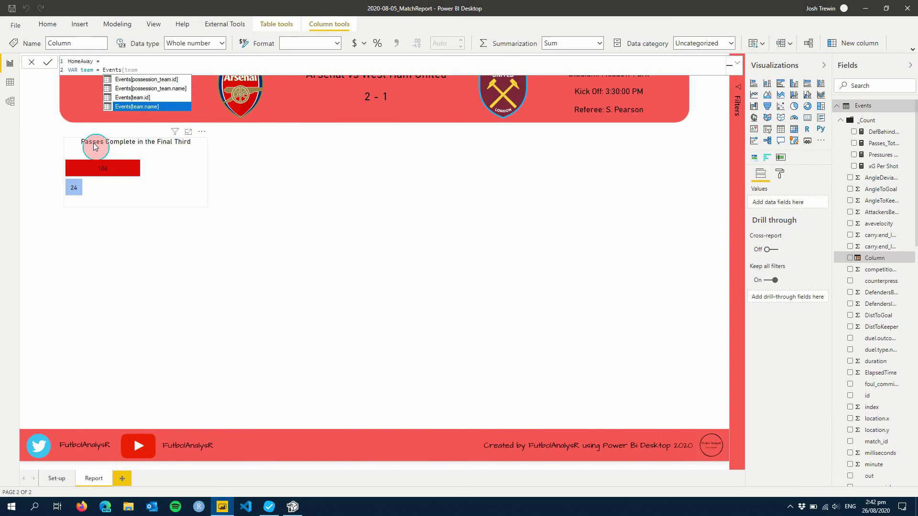
key(Tab)
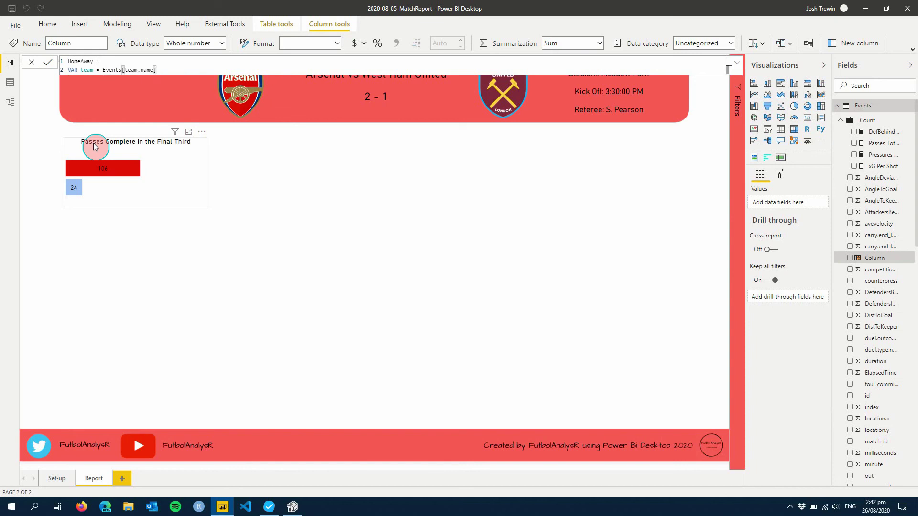
key(shift+Return)
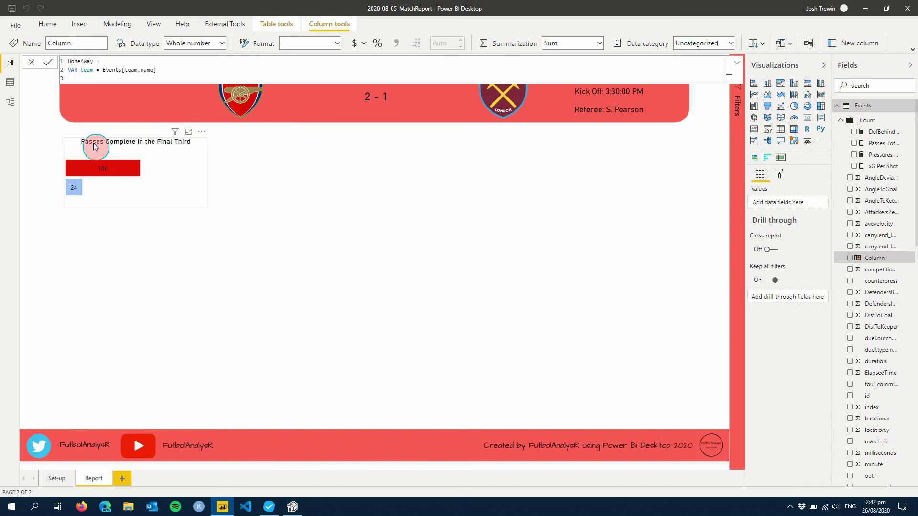
text(VAR matchid = match)
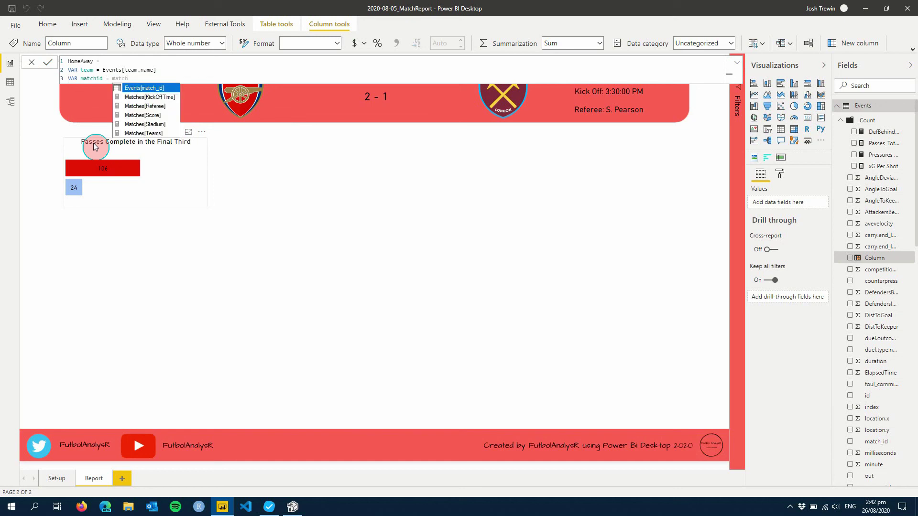
key(Tab)
Define VAR df = FILTER(ALL(Matches), Matches[match_id] = matchid)
key(shift+Return)
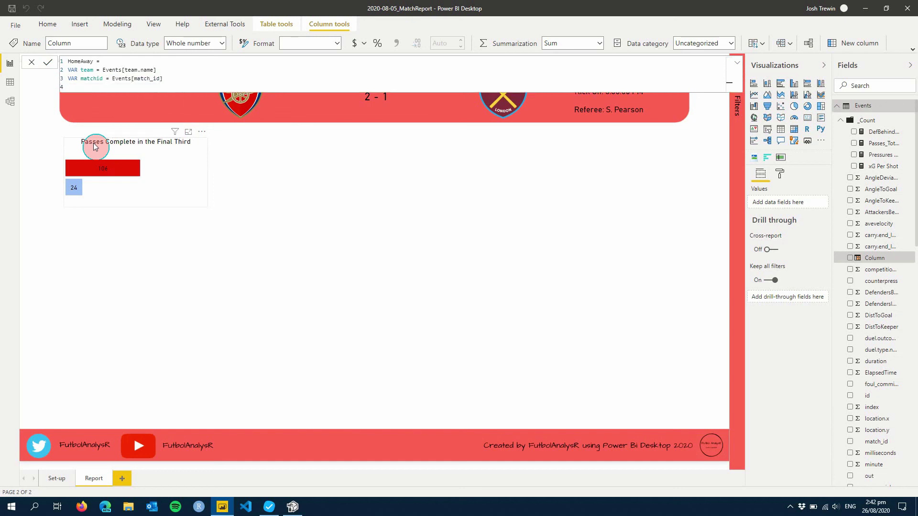
text(VAR df =)
key(shift+Return)
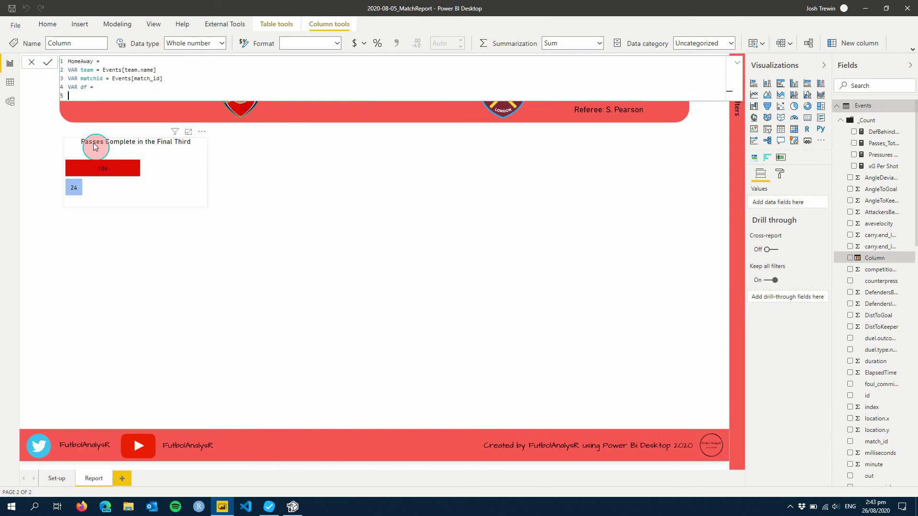
text(FILTER()
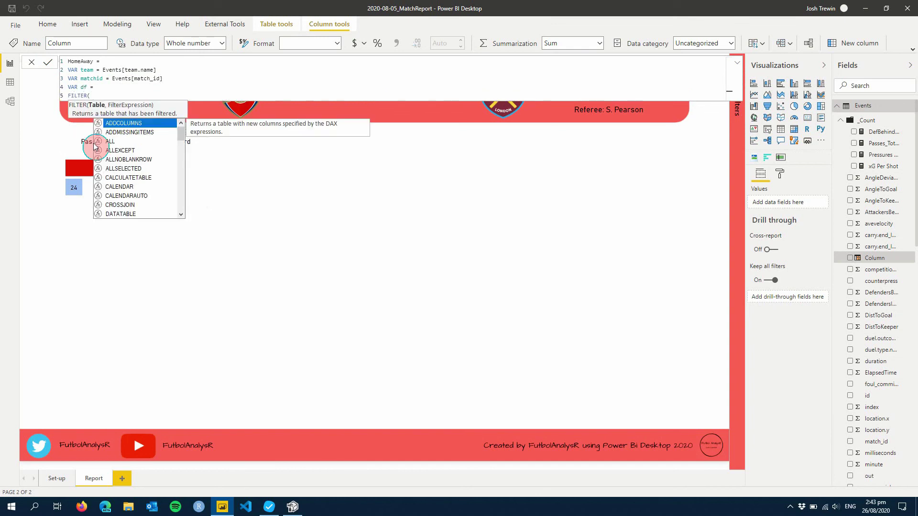
text( Al)
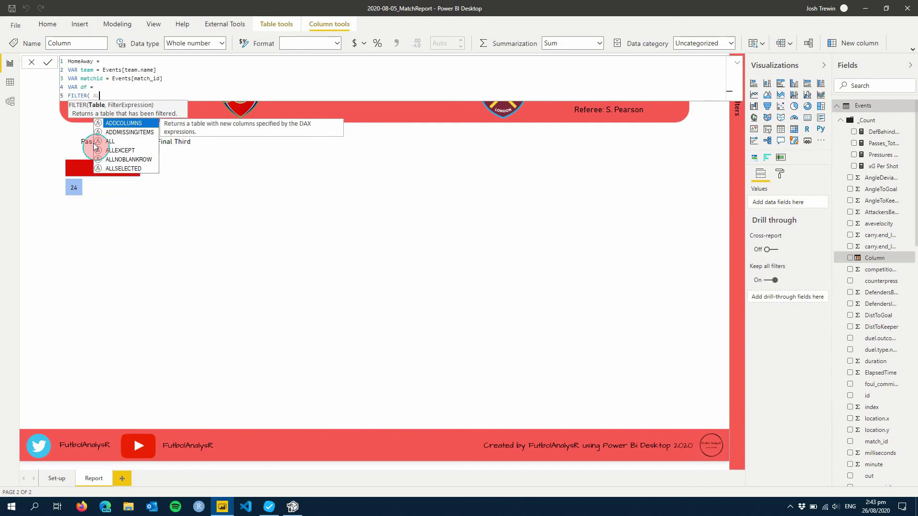
text(l)
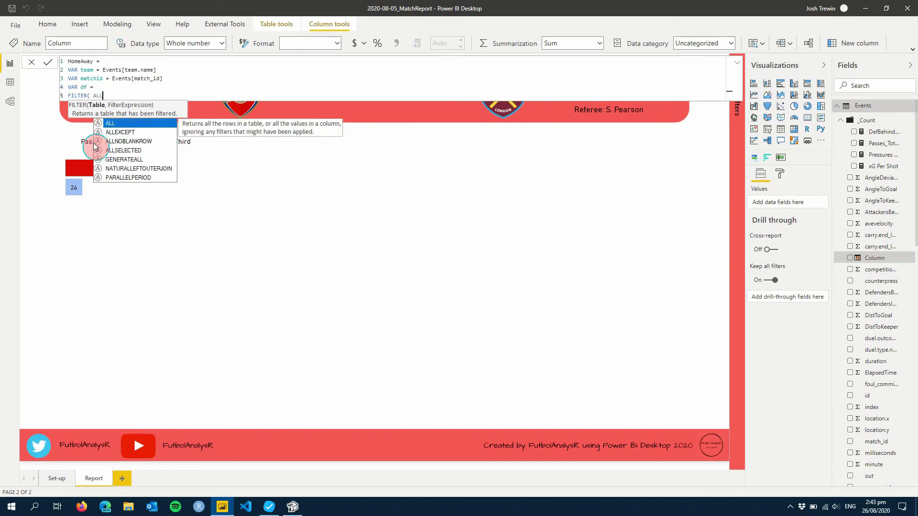
text((matche)
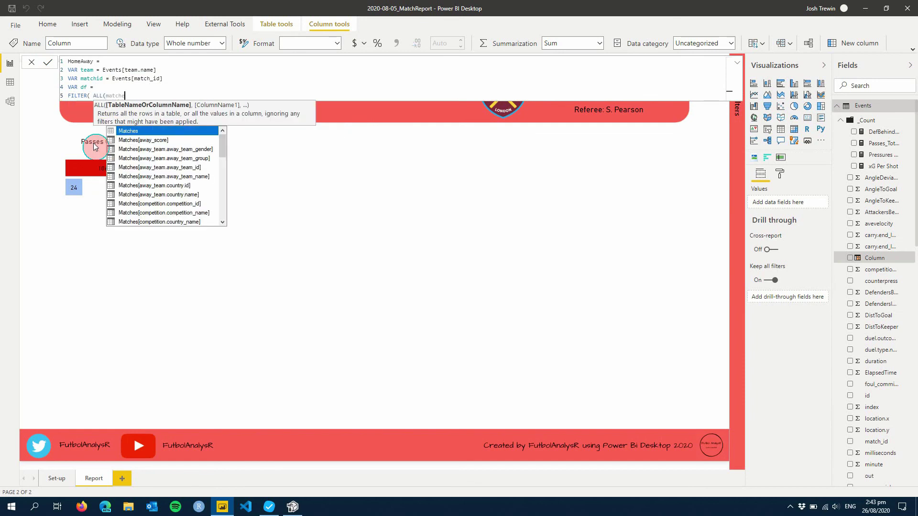
key(Tab)
text())
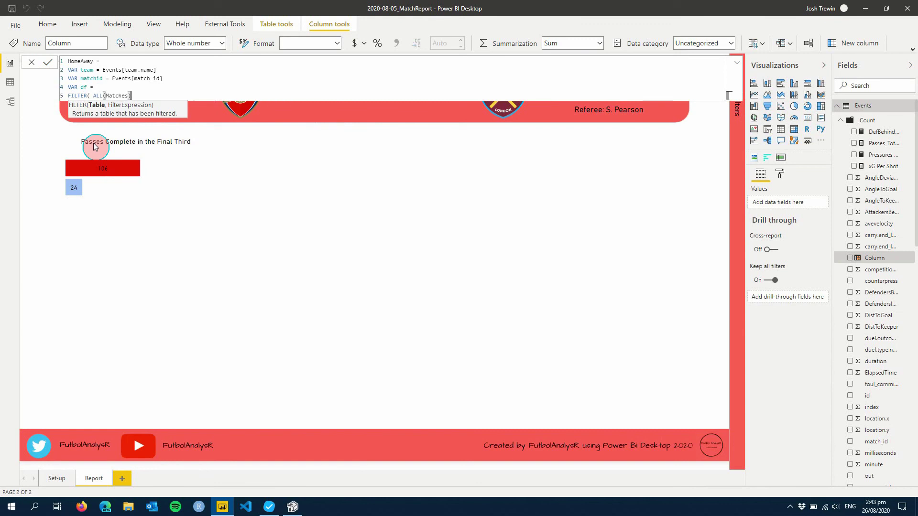
text(,)
key(Return)
text(Matches)
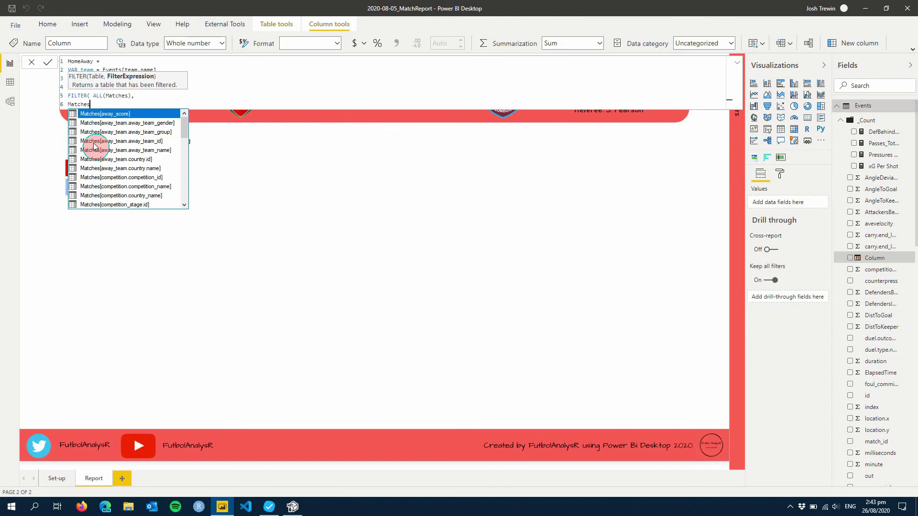
text([match)
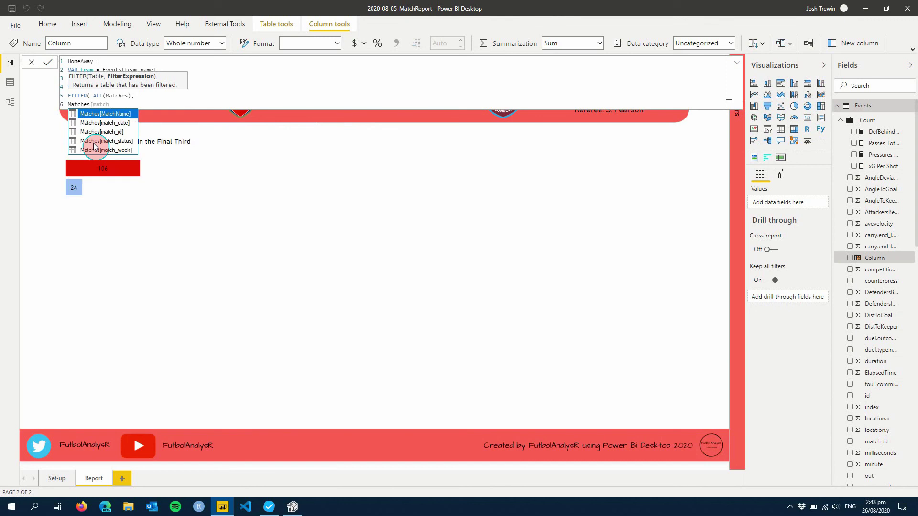
key(Down)
key(Tab)
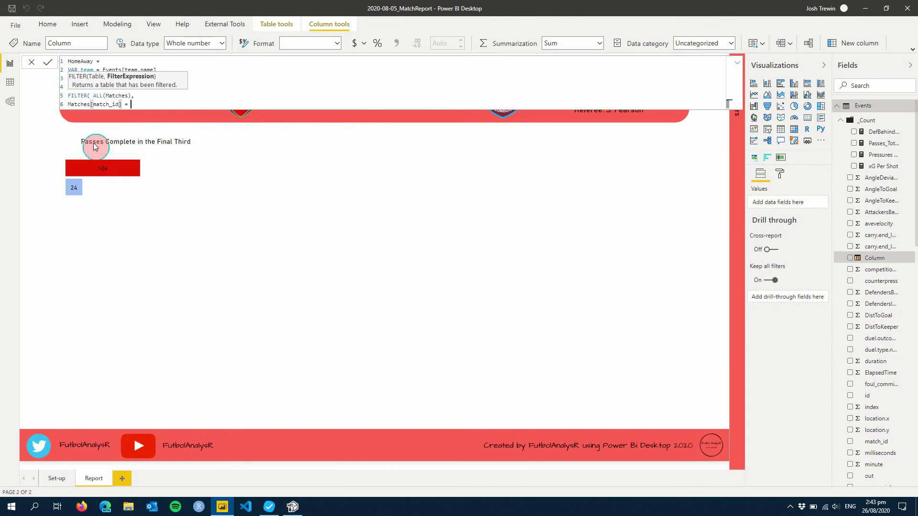
text(= match)
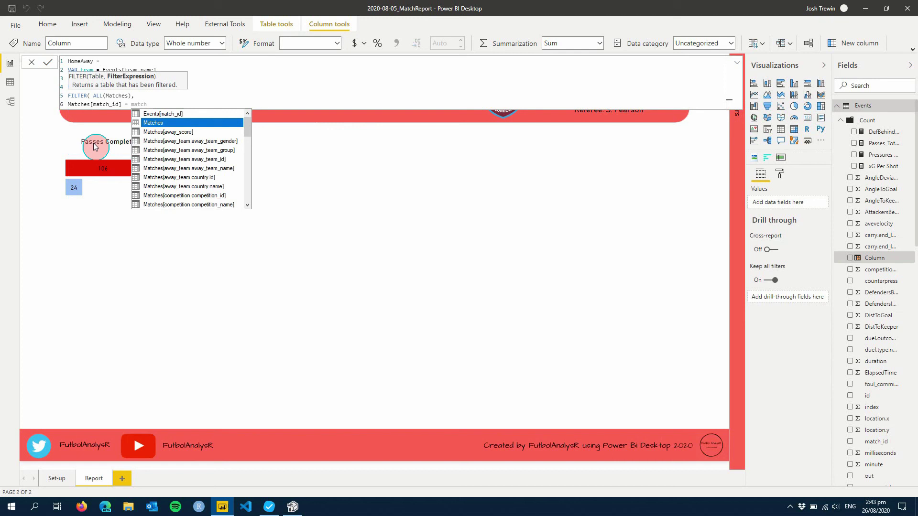
text(_)
key(BackSpace)
text(i)
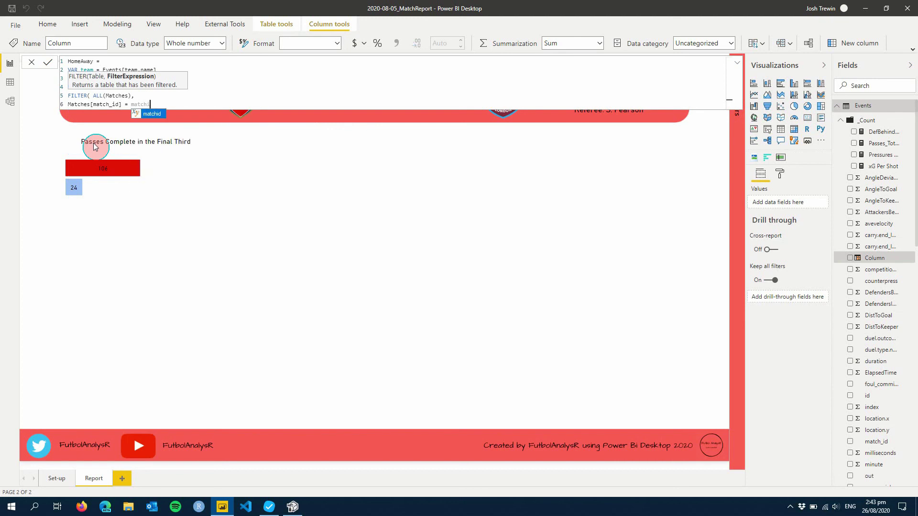
text(d)
key(Tab)
Finish with RETURN IF(MINX(df, Matches[home_team.home_team_name]) = team, 1, 2) and commit
text())
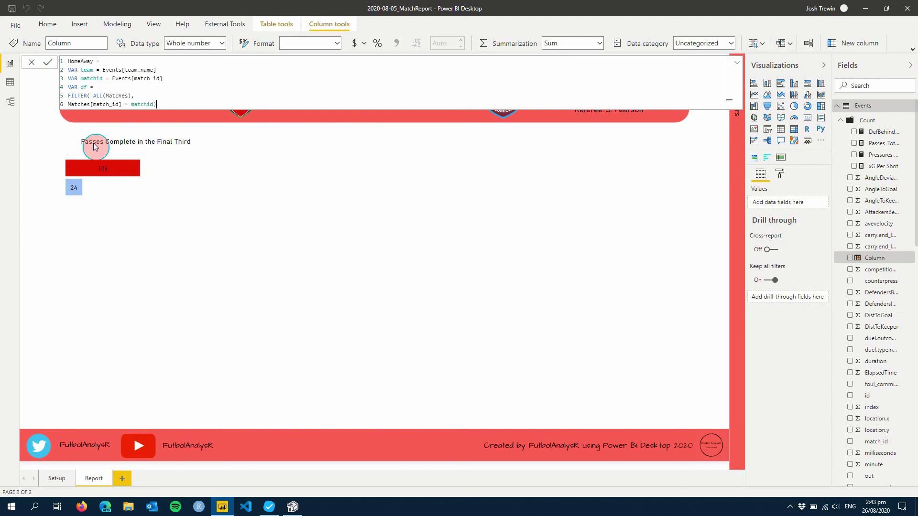
key(shift+Return)
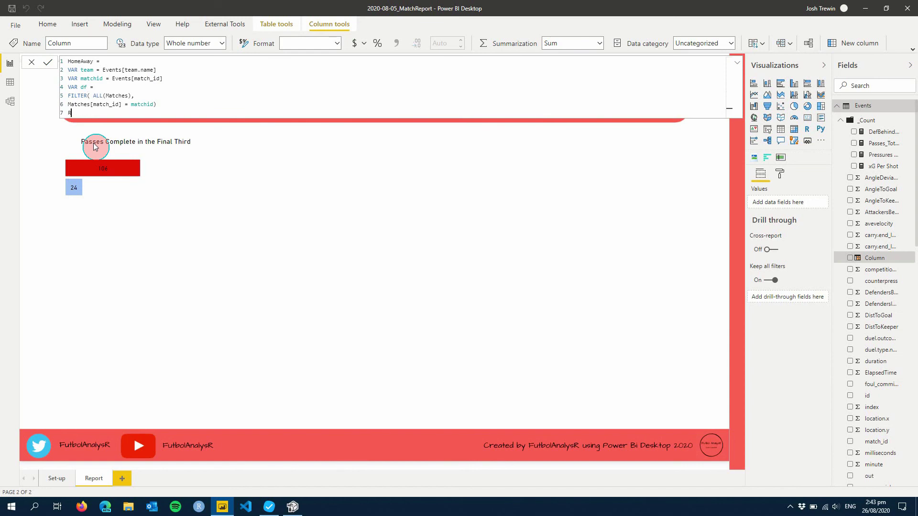
text(RETURN)
key(shift+Return)
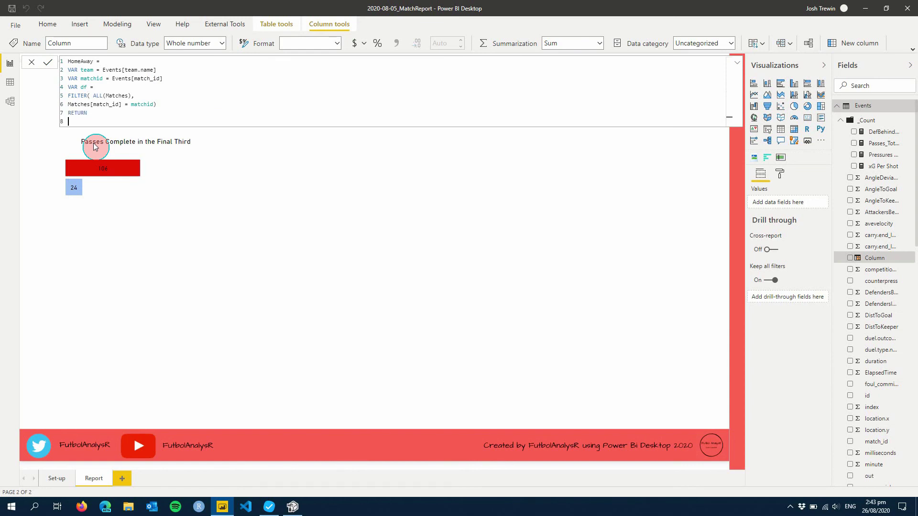
text(IF)
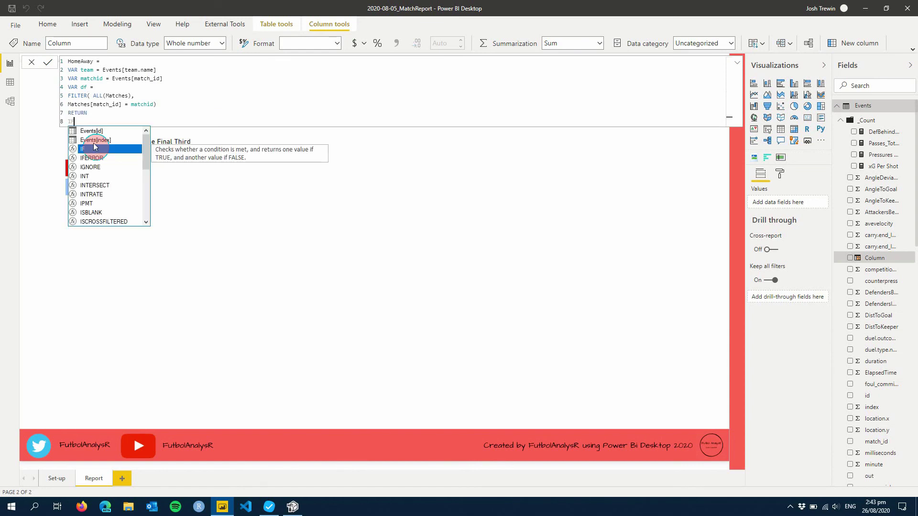
double_click(94, 146)
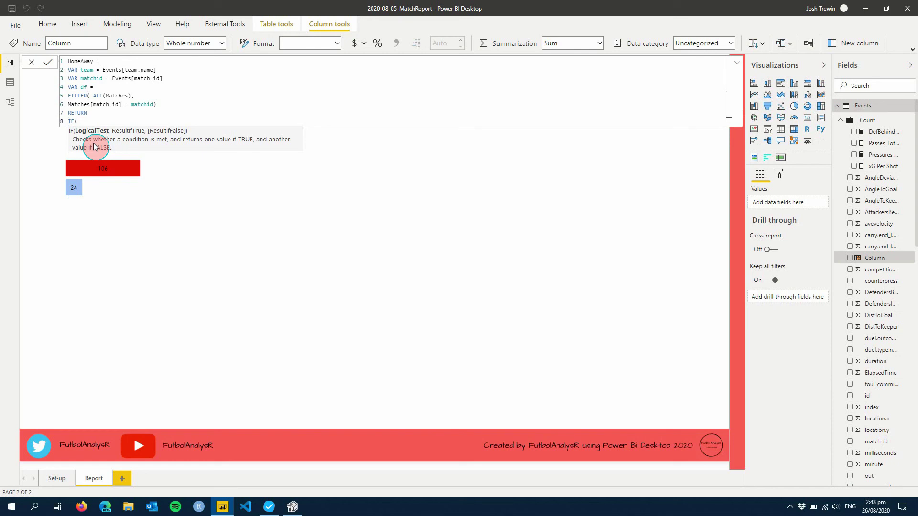
text(MINX()
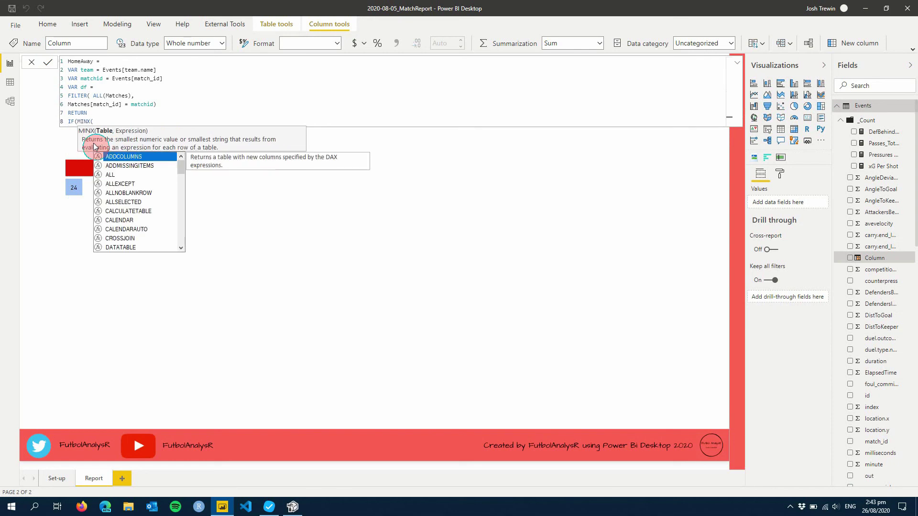
text(df,)
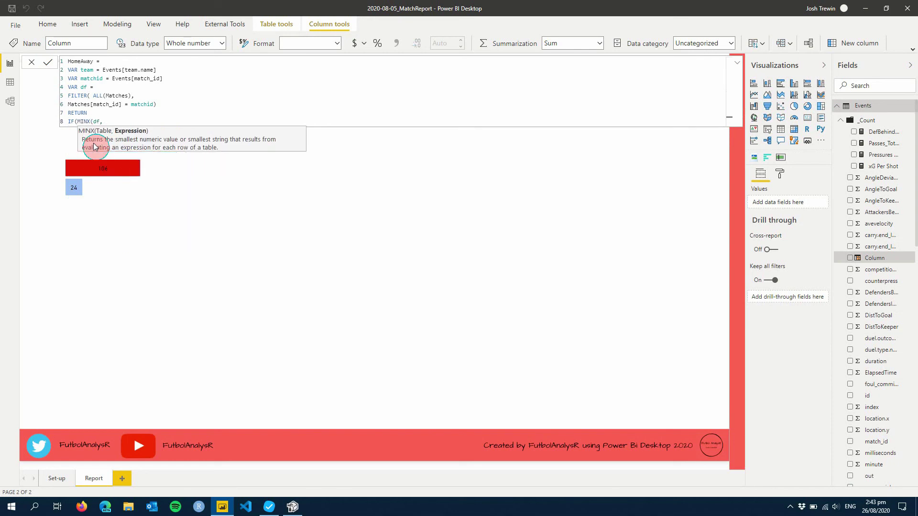
text( home)
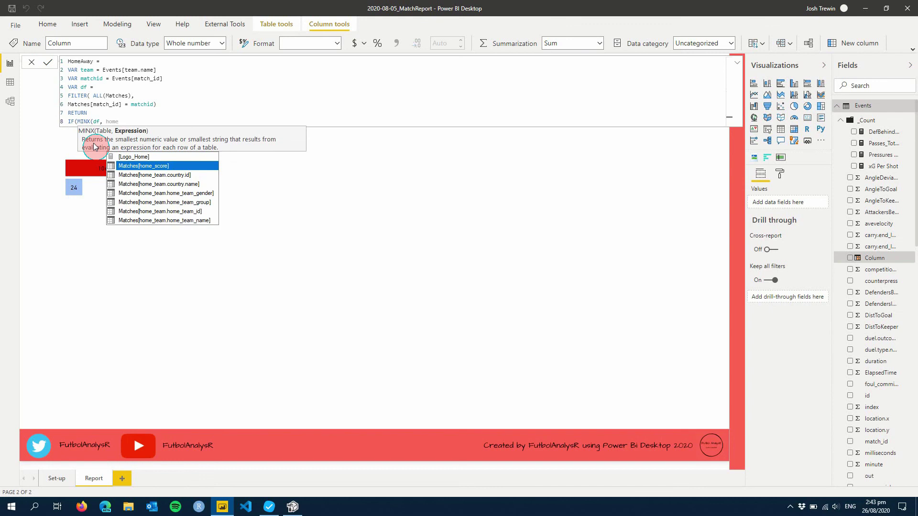
key(Down)
key(Down)
key(Down)
key(Down)
key(Down)
key(Down)
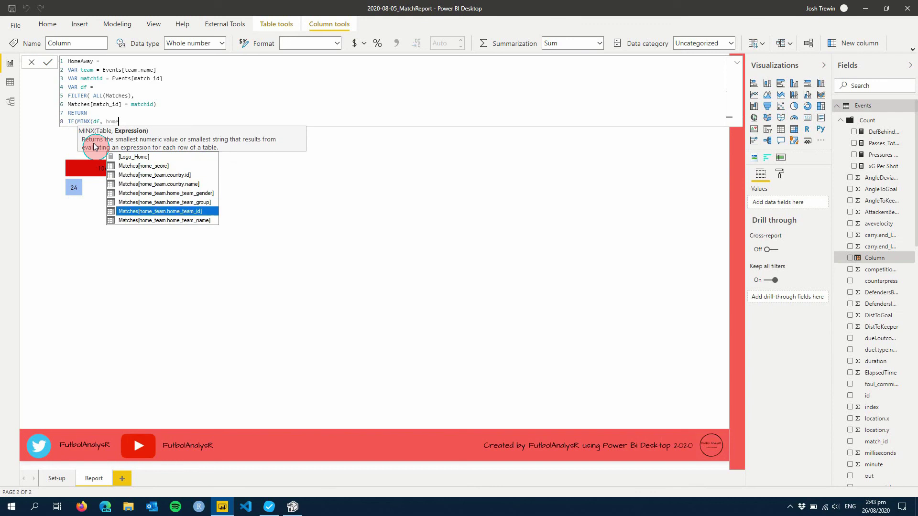
key(Tab)
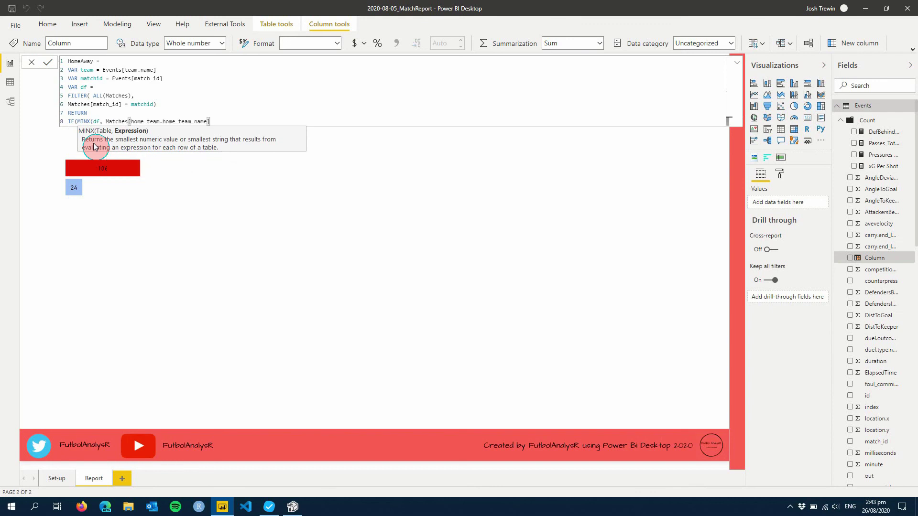
text())
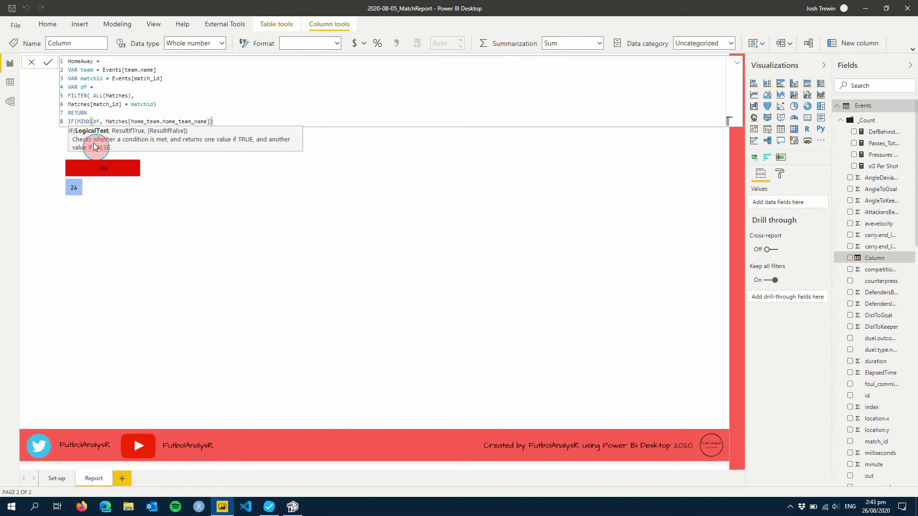
text( = team)
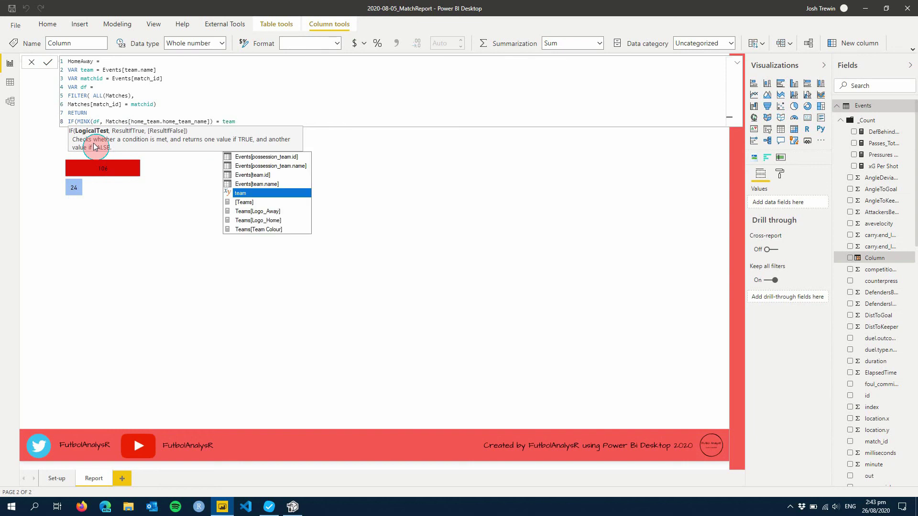
text(, 1, )
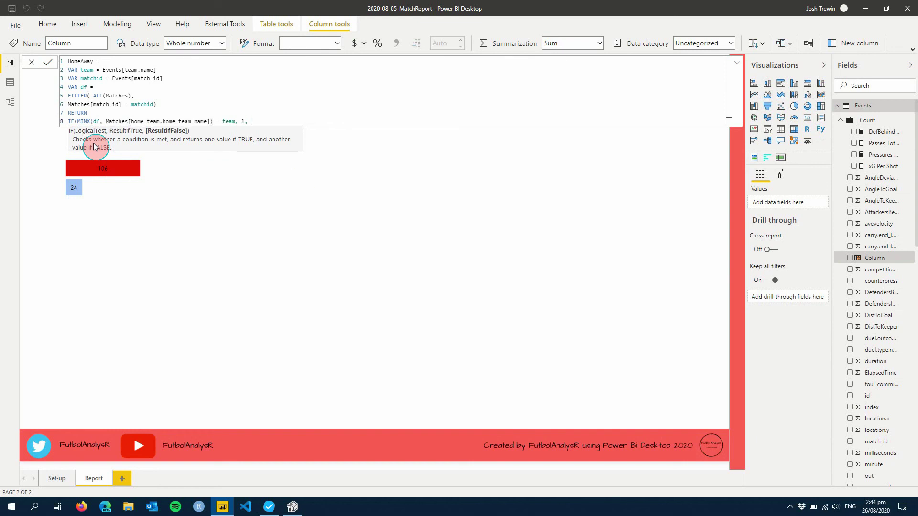
text(2)
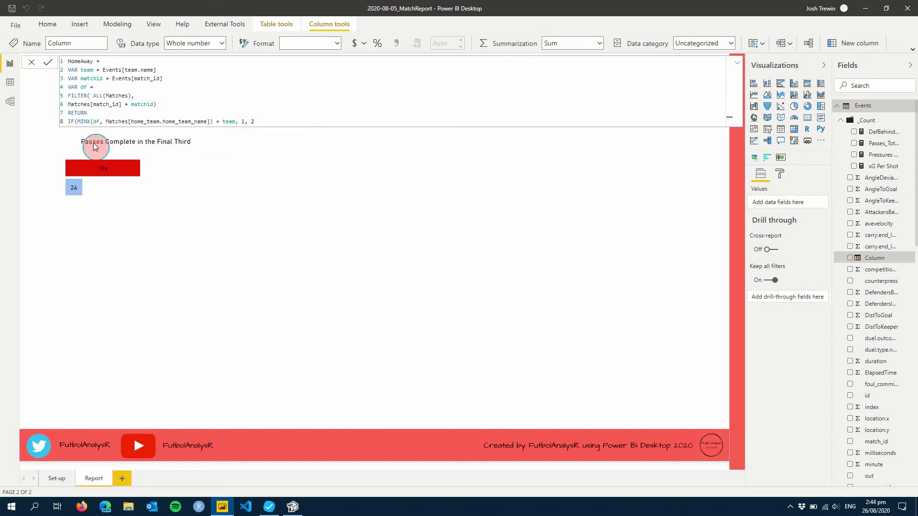
text())
click(95, 147)
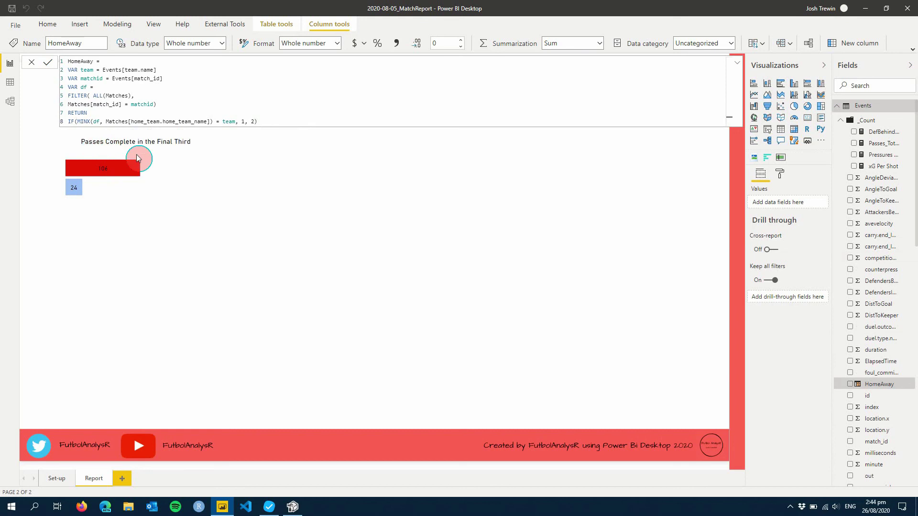
Put HomeAway above Team Name on the passes chart's axis and expand down one level
click(177, 185)
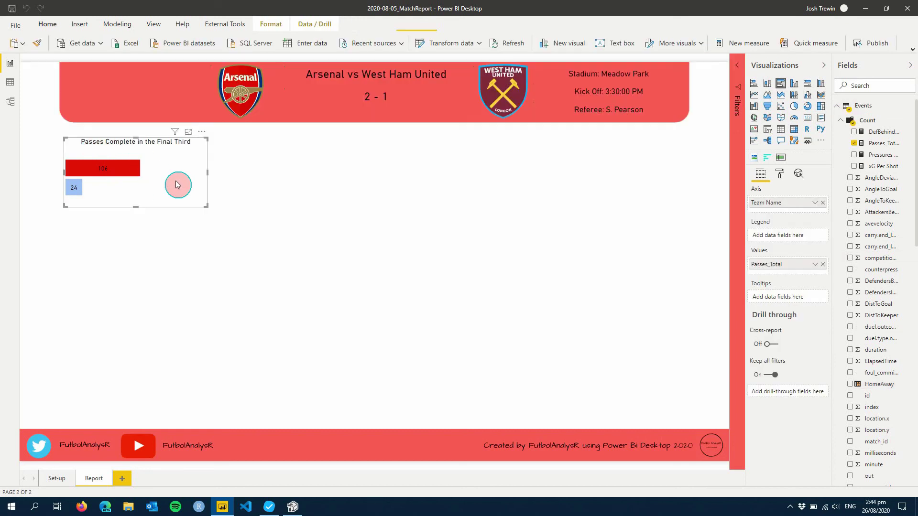
drag(869, 392, 790, 205)
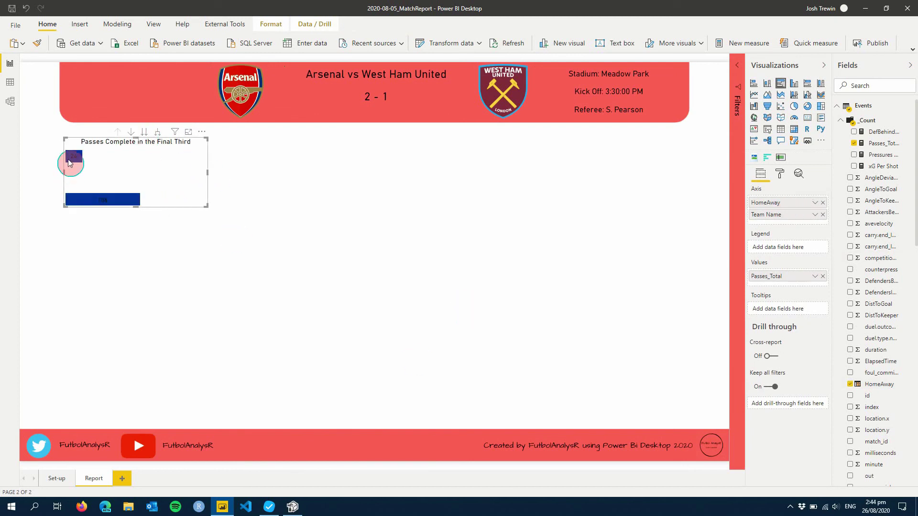
mouse_move(68, 161)
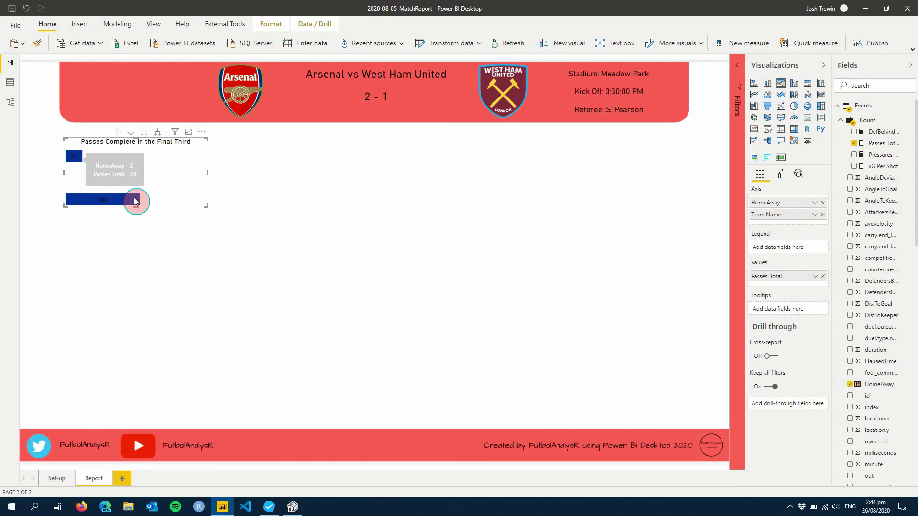
mouse_move(134, 197)
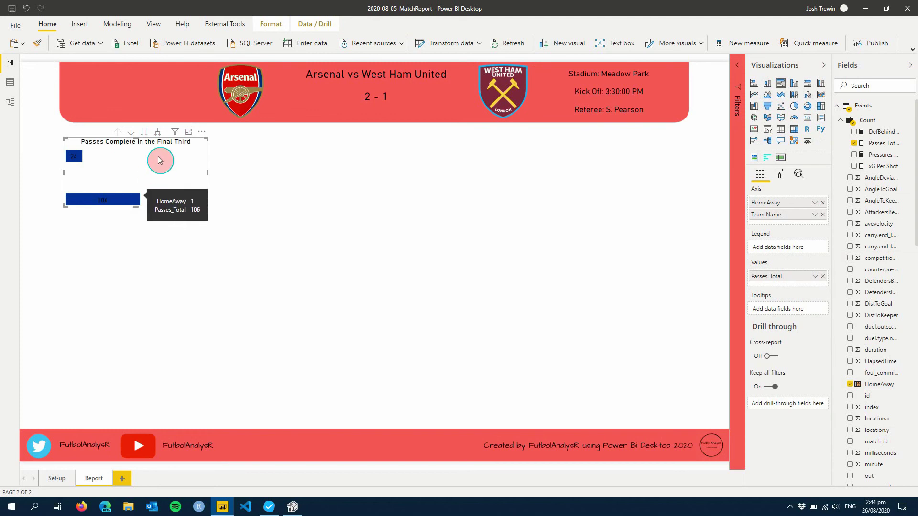
click(159, 135)
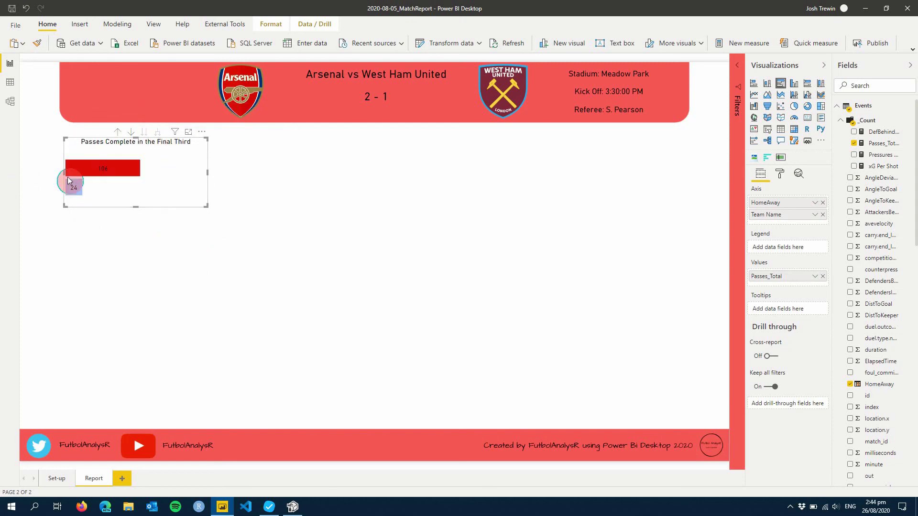
mouse_move(115, 173)
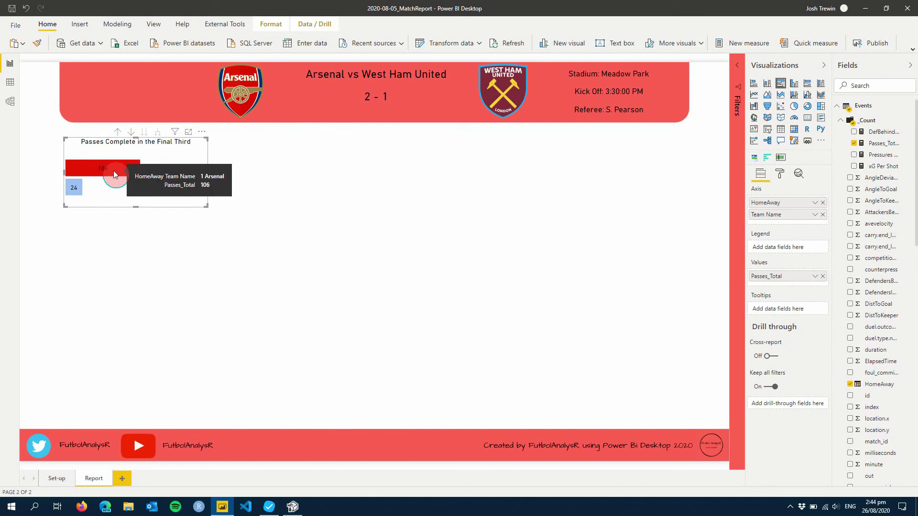
mouse_move(74, 190)
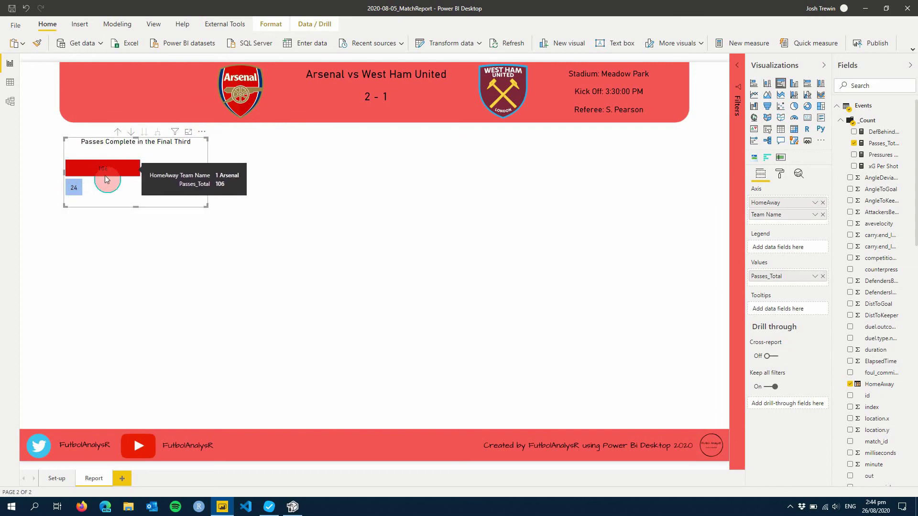
Sort the passes chart ascending by HomeAway Team Name
click(201, 137)
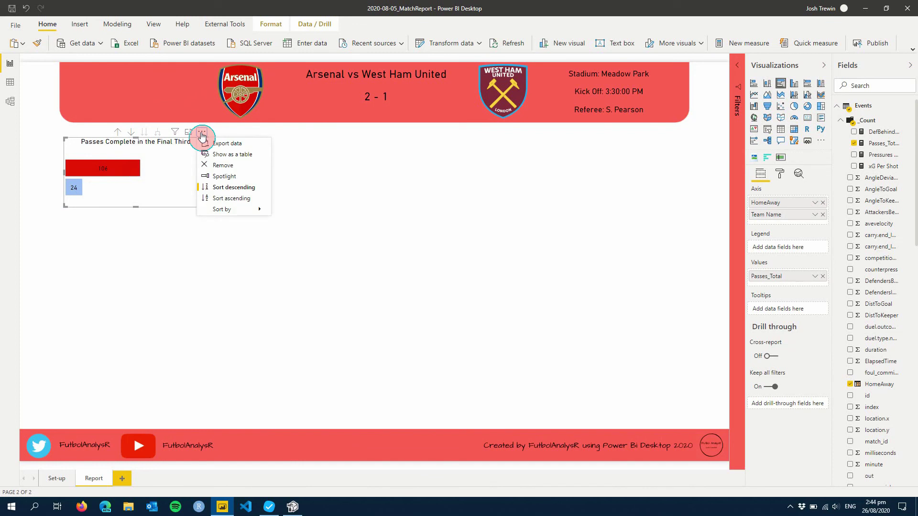
mouse_move(241, 215)
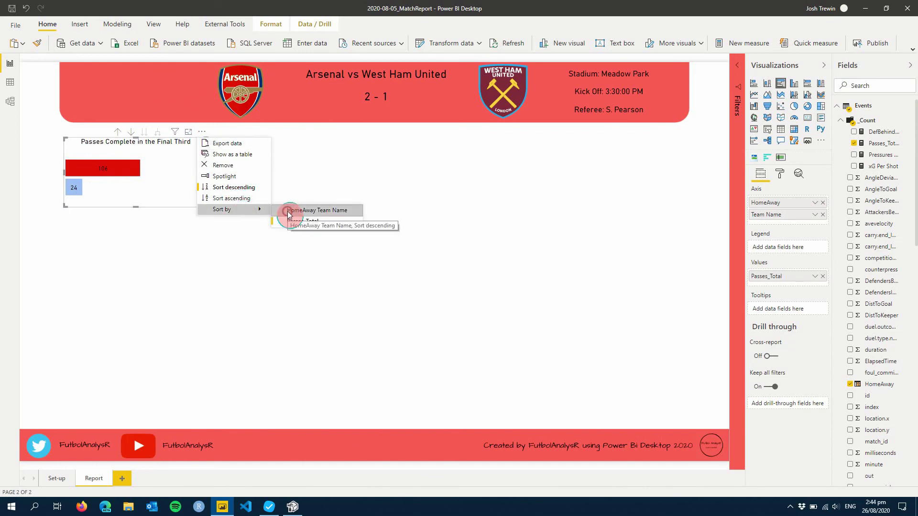
click(288, 215)
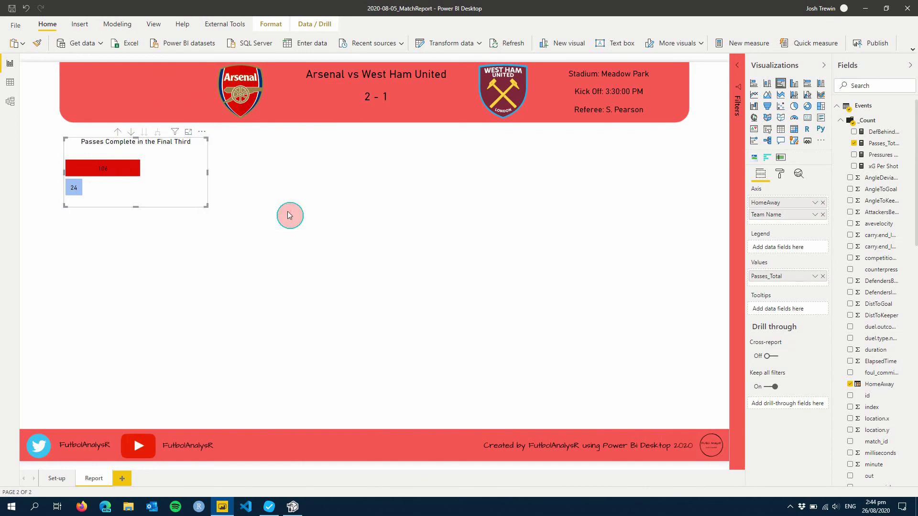
click(202, 136)
click(239, 199)
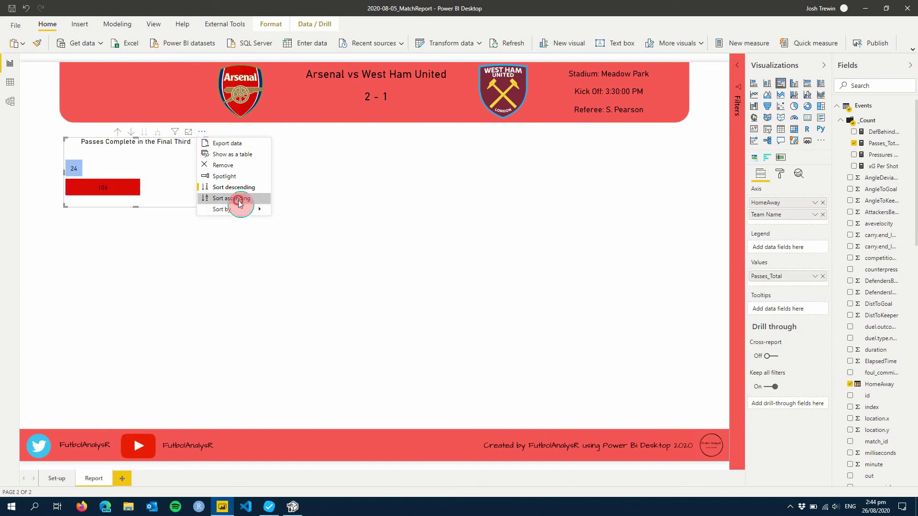
click(204, 135)
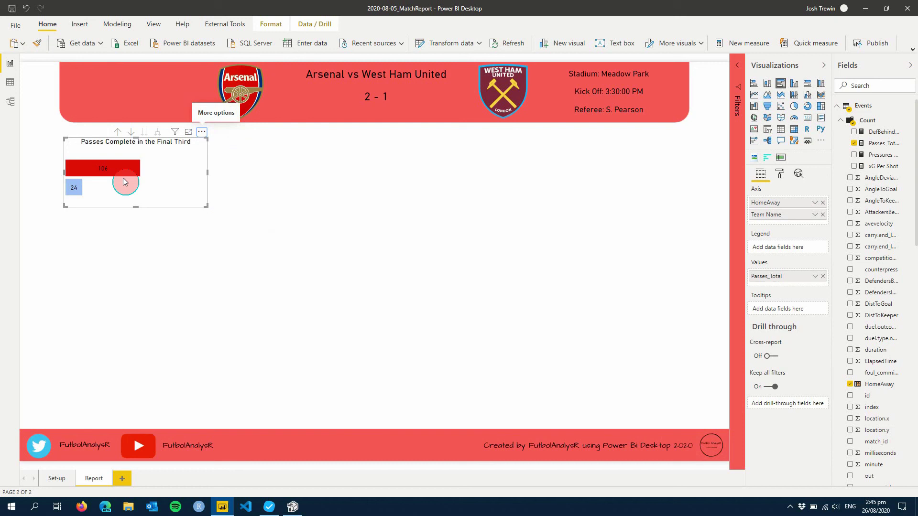
click(282, 176)
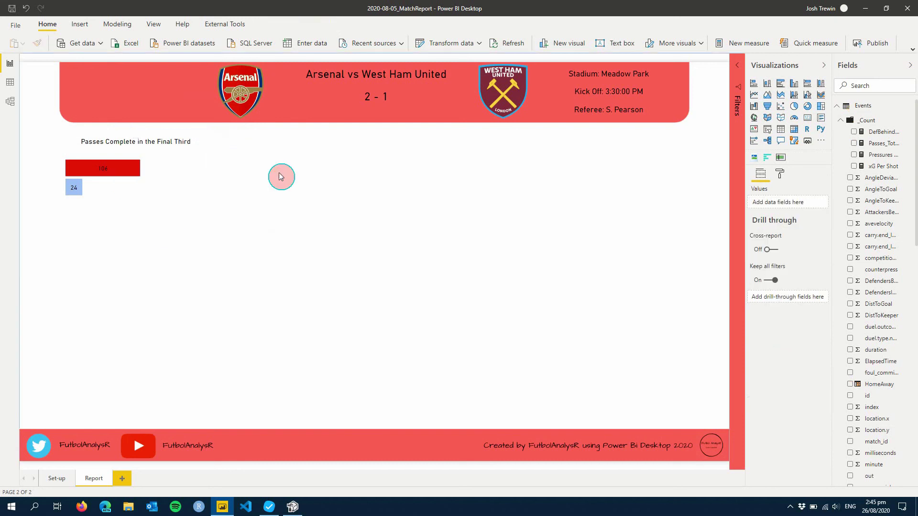
Unhide the Today's Stats group in the Selection pane, then close the pane
click(156, 23)
click(608, 43)
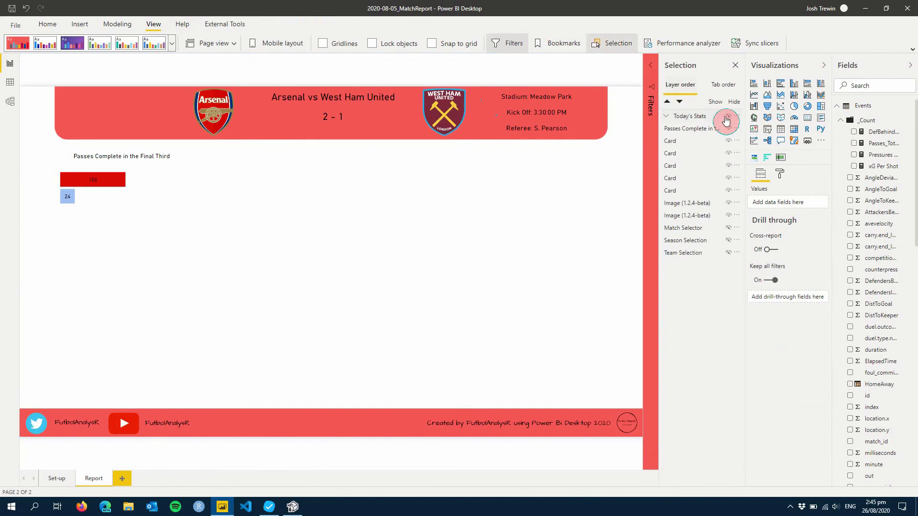
click(728, 120)
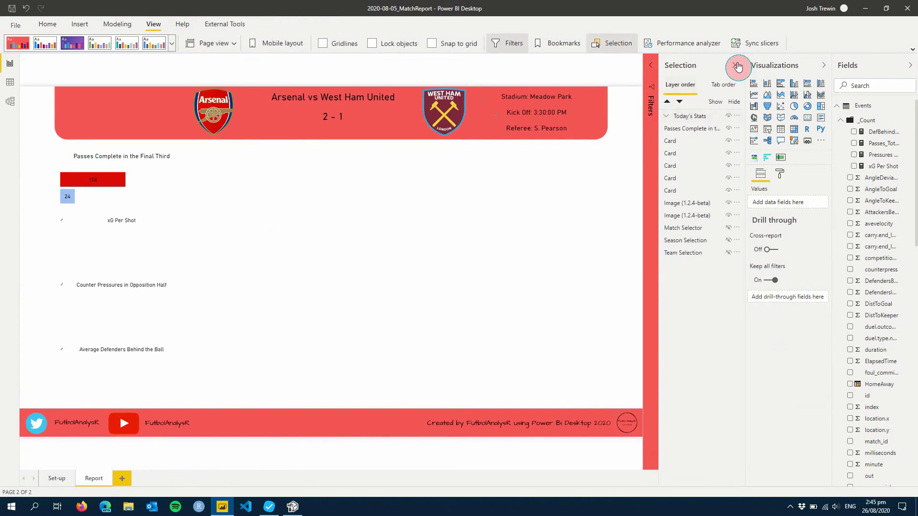
click(735, 65)
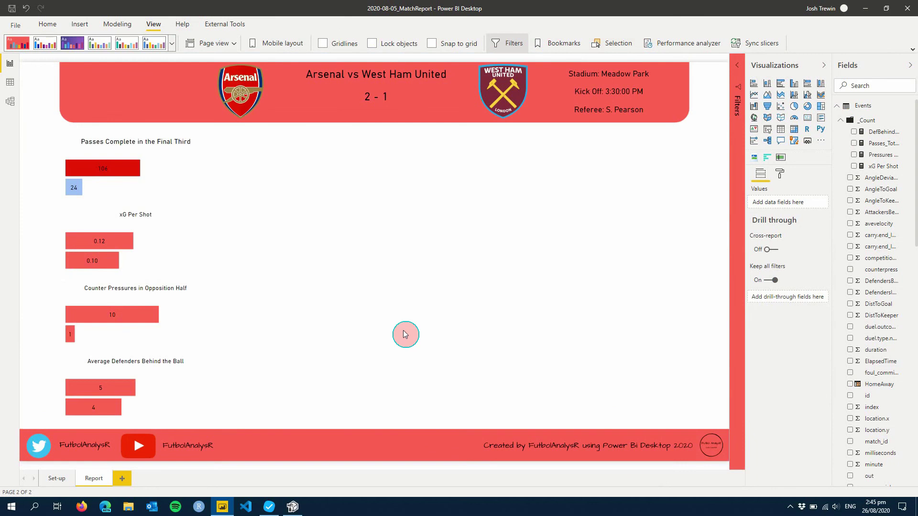
Add HomeAway to the xG Per Shot chart's axis and expand down one level
click(190, 257)
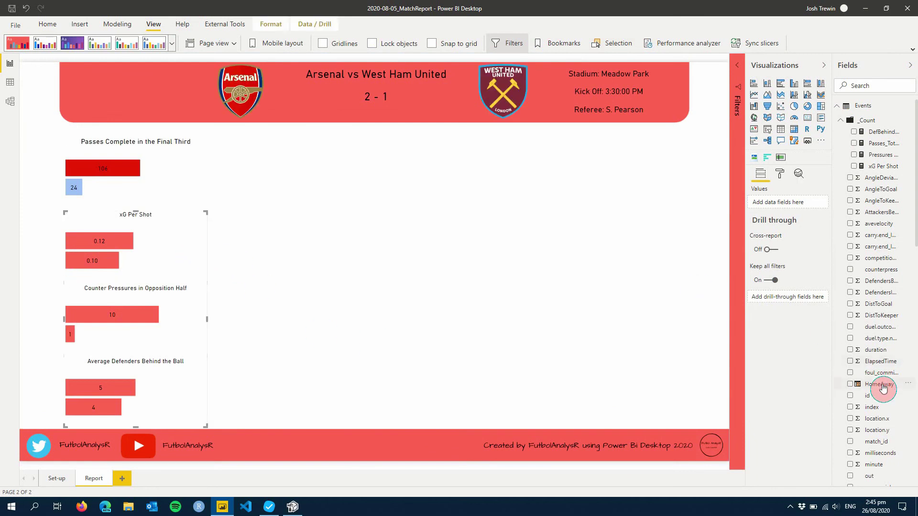
click(174, 240)
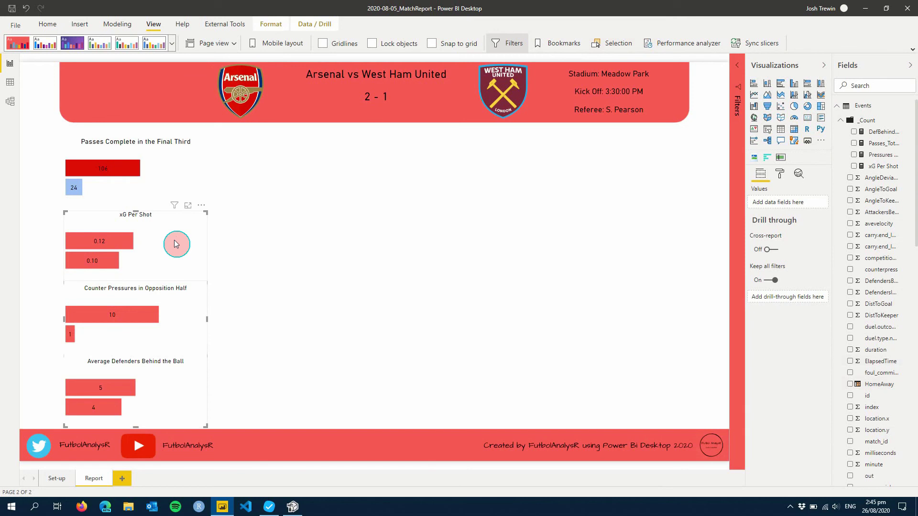
drag(880, 385, 802, 203)
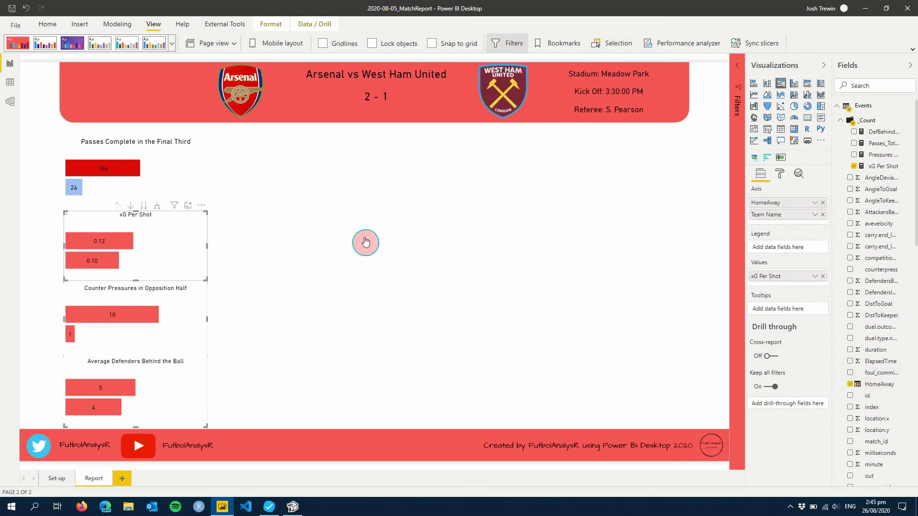
click(159, 213)
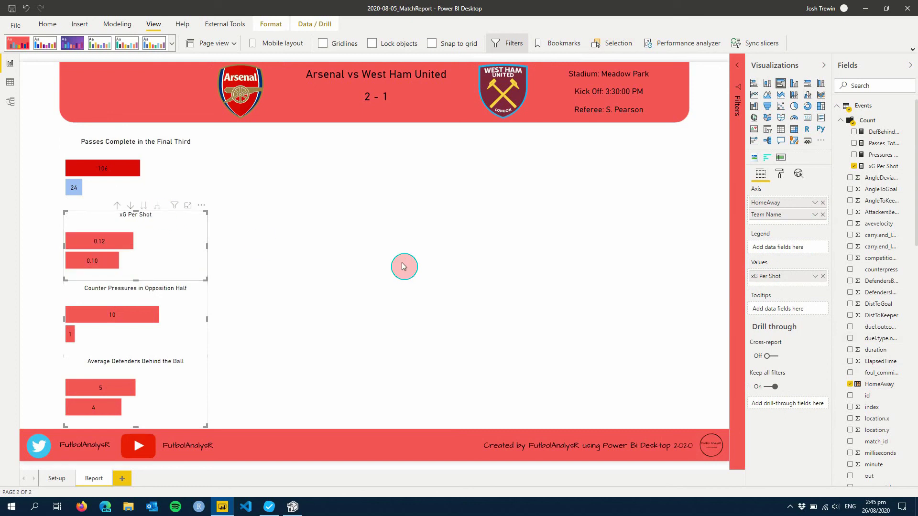
Sort the xG Per Shot chart ascending by HomeAway Team Name
click(203, 208)
click(260, 285)
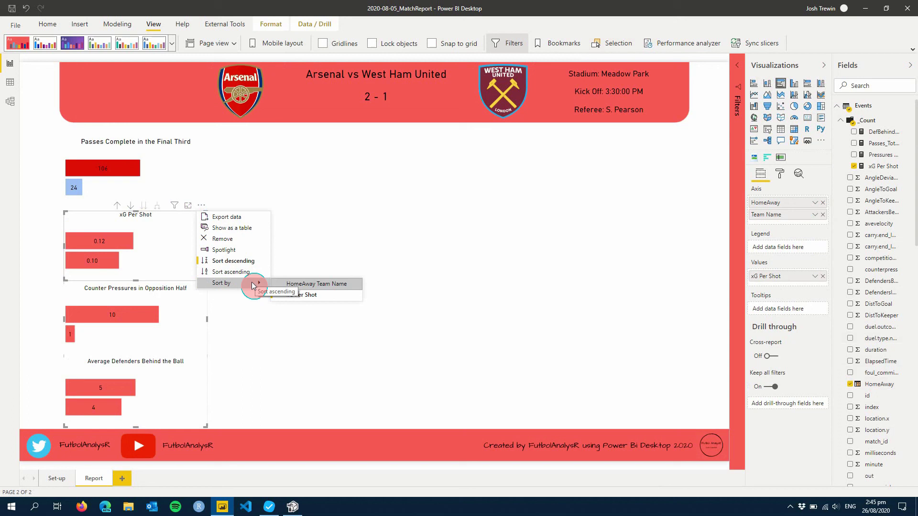
click(323, 285)
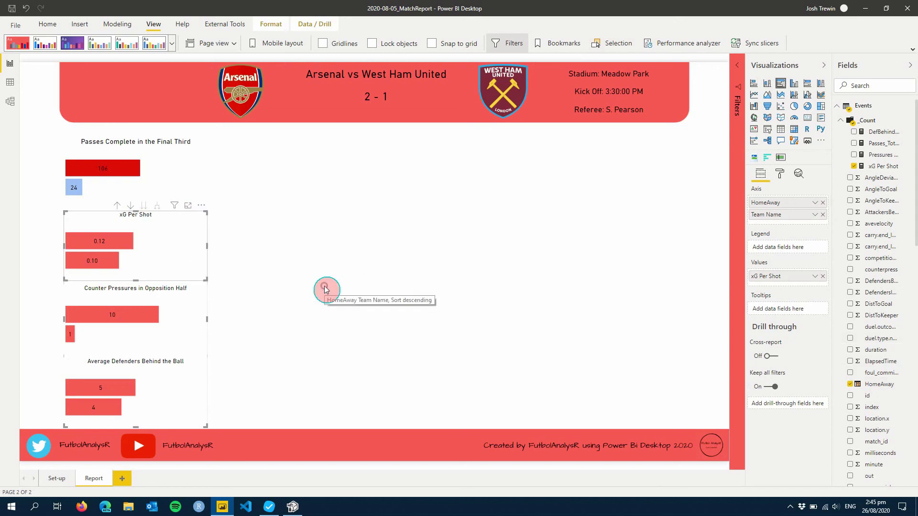
click(202, 208)
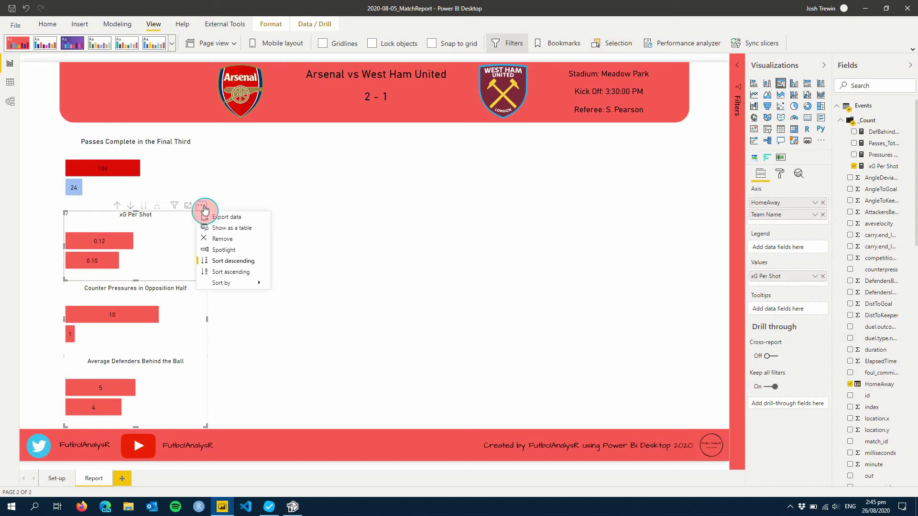
click(236, 272)
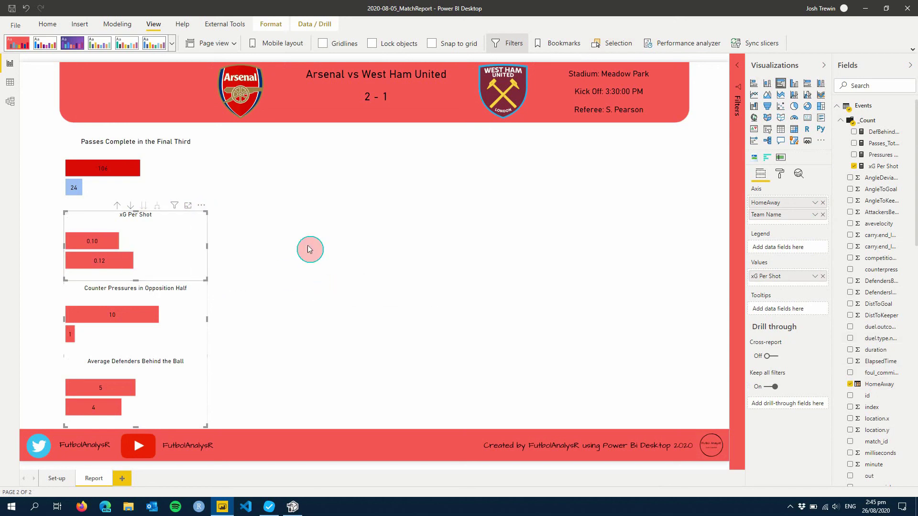
Set the xG Per Shot default data colour to the field value Teams > Team Colour
click(779, 176)
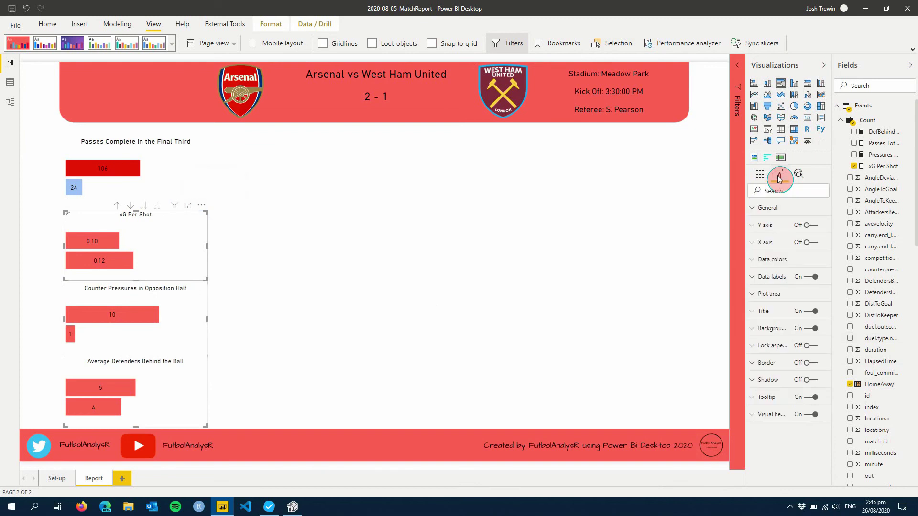
click(780, 263)
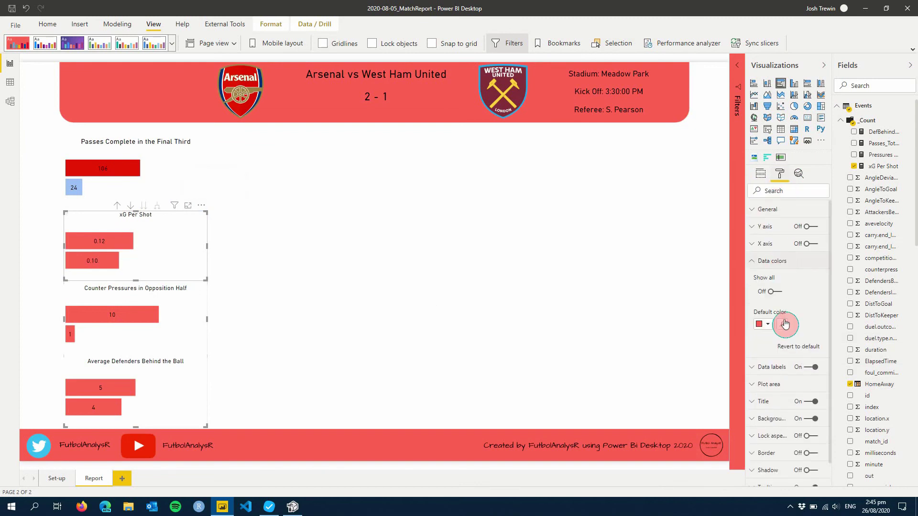
click(782, 324)
click(311, 149)
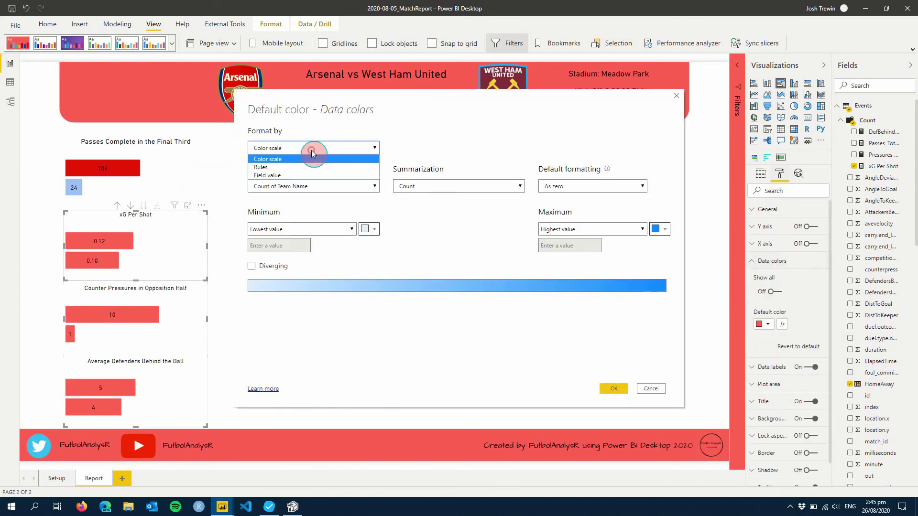
click(307, 176)
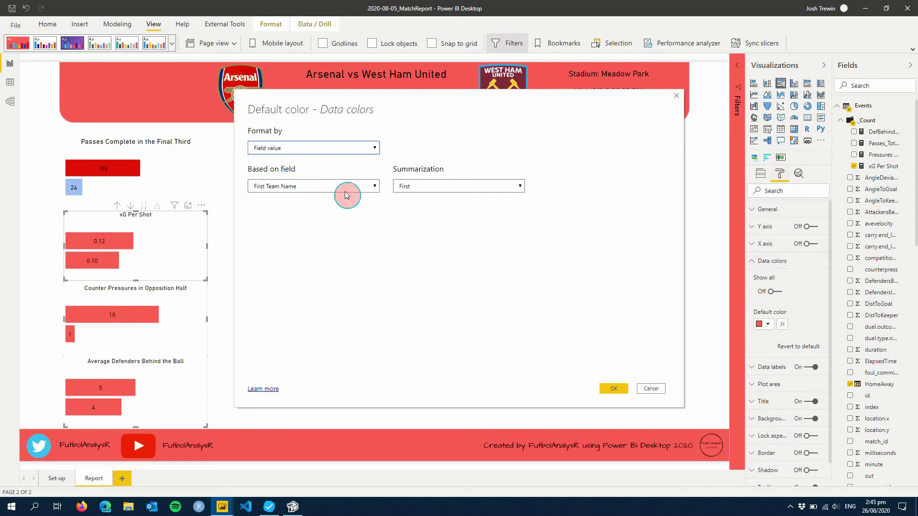
click(324, 187)
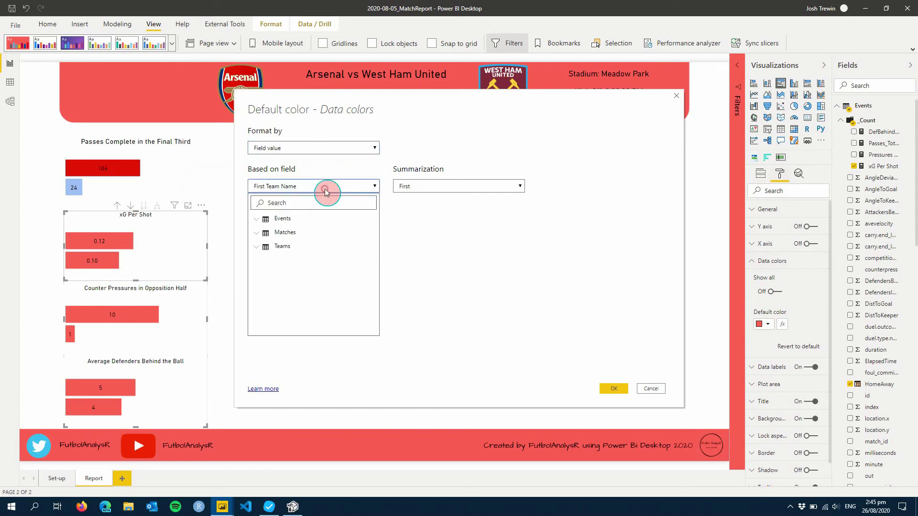
click(259, 251)
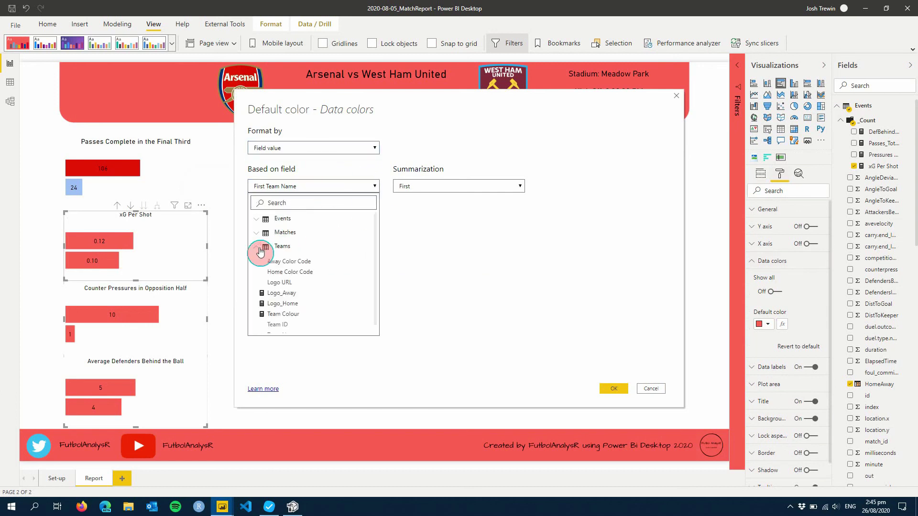
click(289, 317)
click(614, 388)
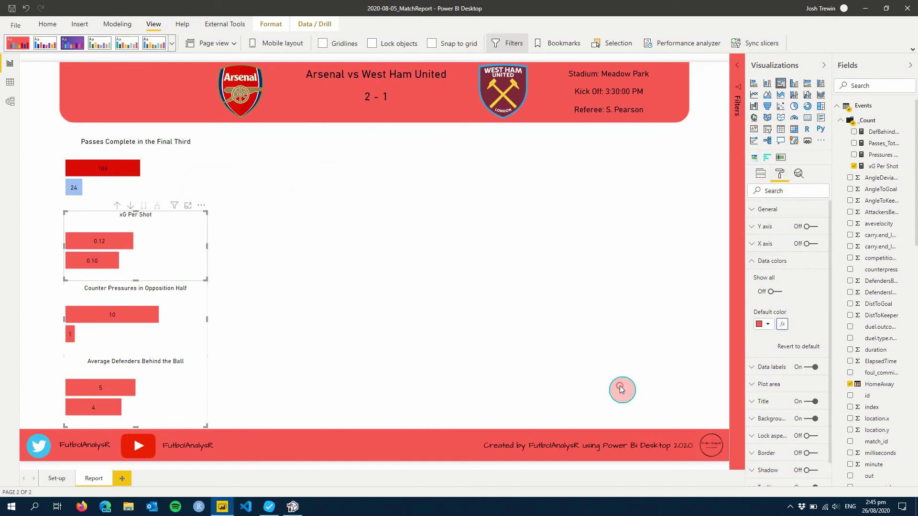
Colour the Counter Pressures in Opposition Half bars by the Teams field Team Colour
click(199, 330)
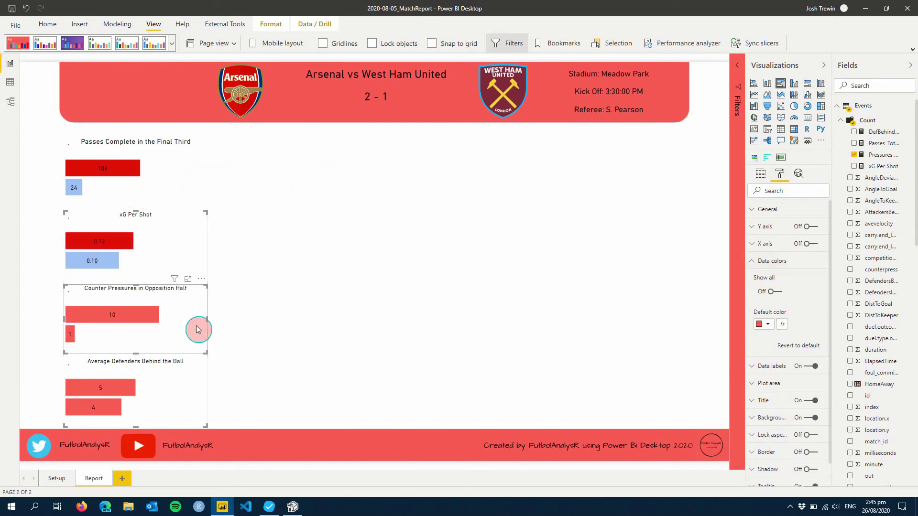
click(782, 329)
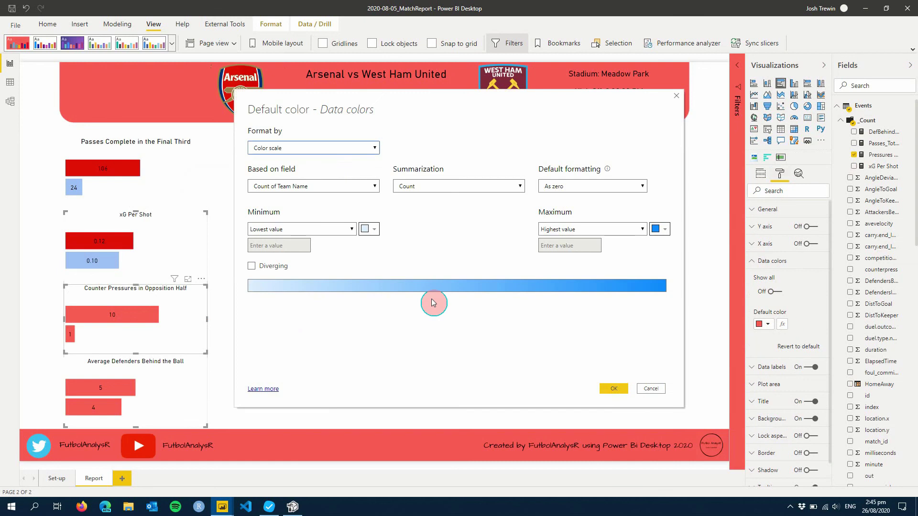
click(293, 147)
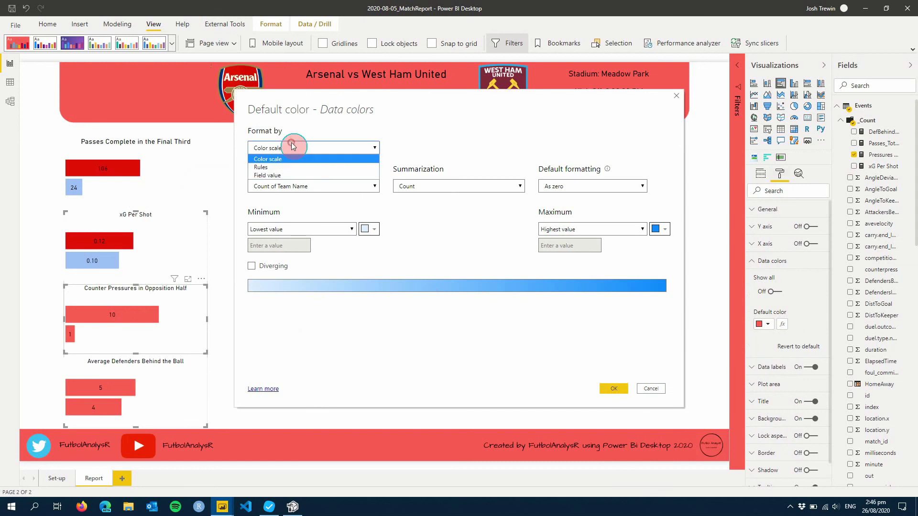
click(281, 176)
click(293, 186)
click(261, 248)
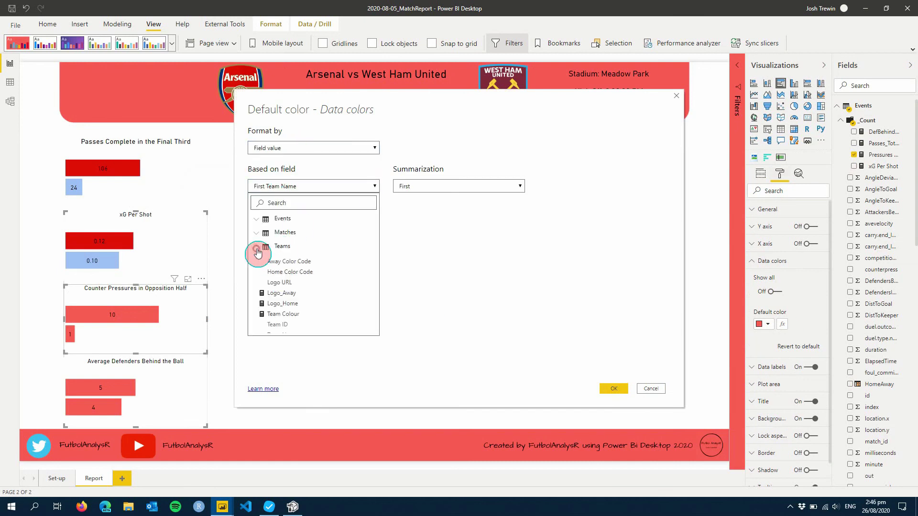
click(289, 316)
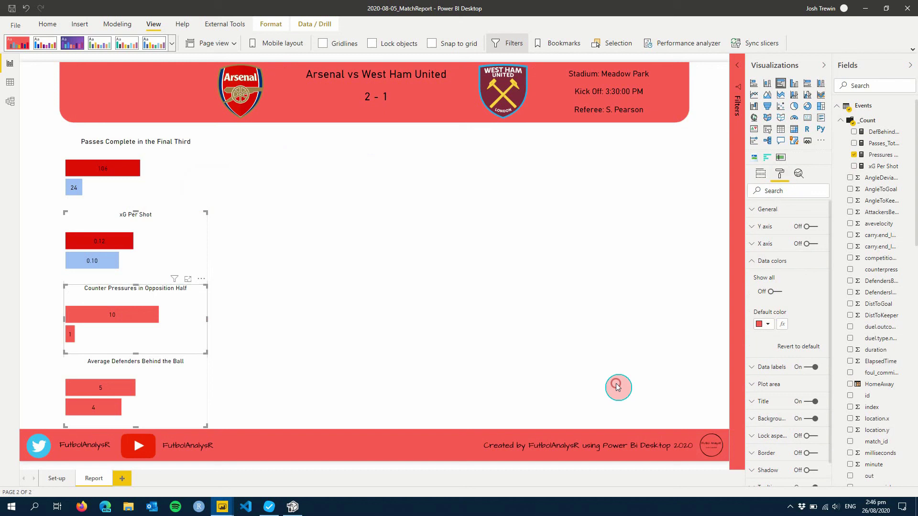
Colour the Average Defenders Behind the Ball bars by the Teams field Team Colour
click(172, 410)
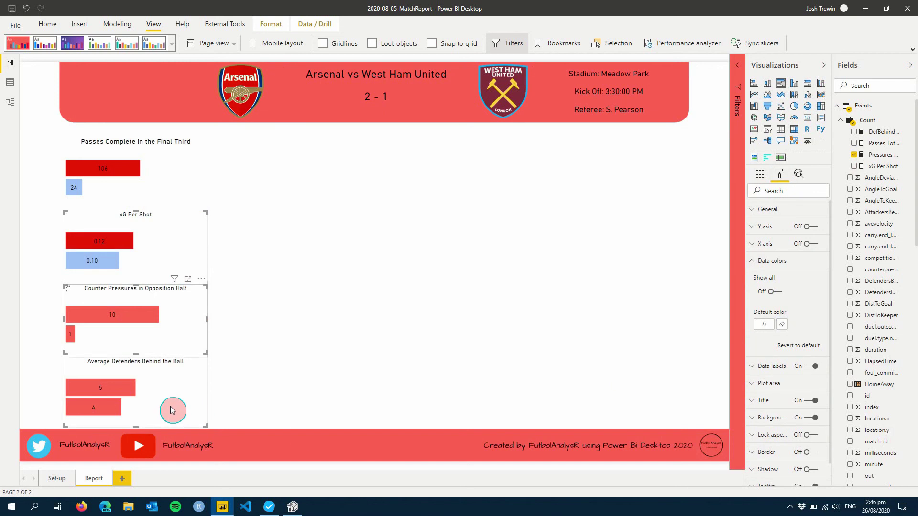
click(172, 410)
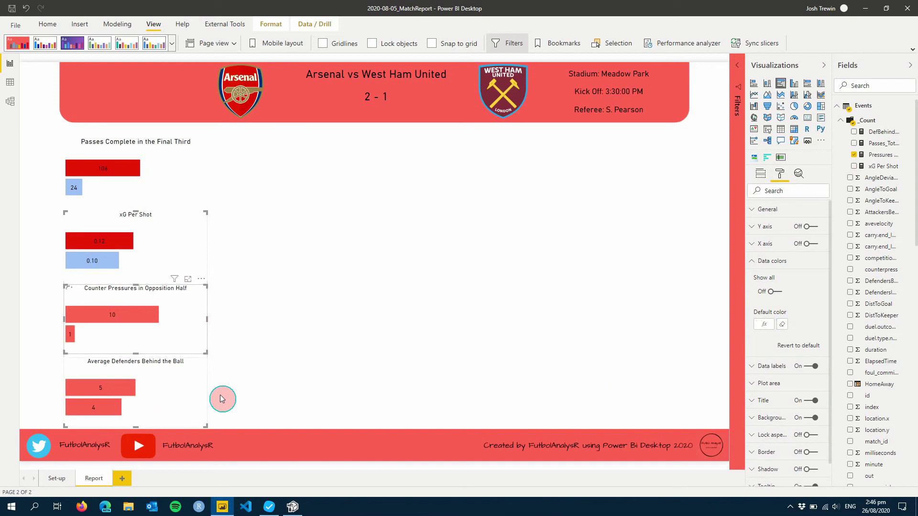
click(782, 325)
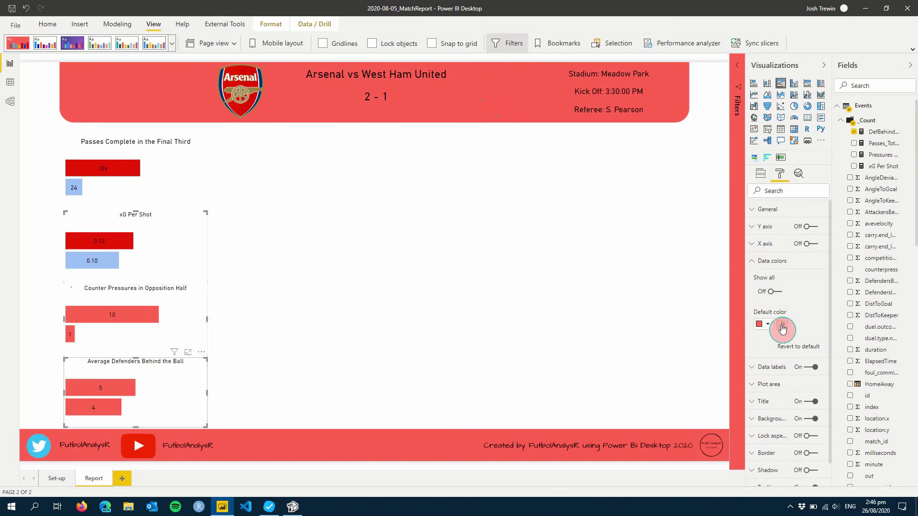
click(343, 149)
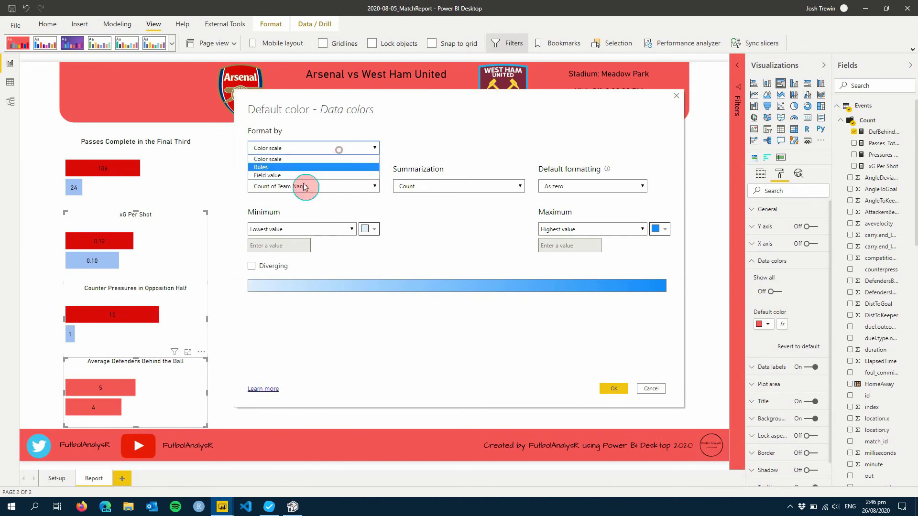
click(302, 175)
click(287, 186)
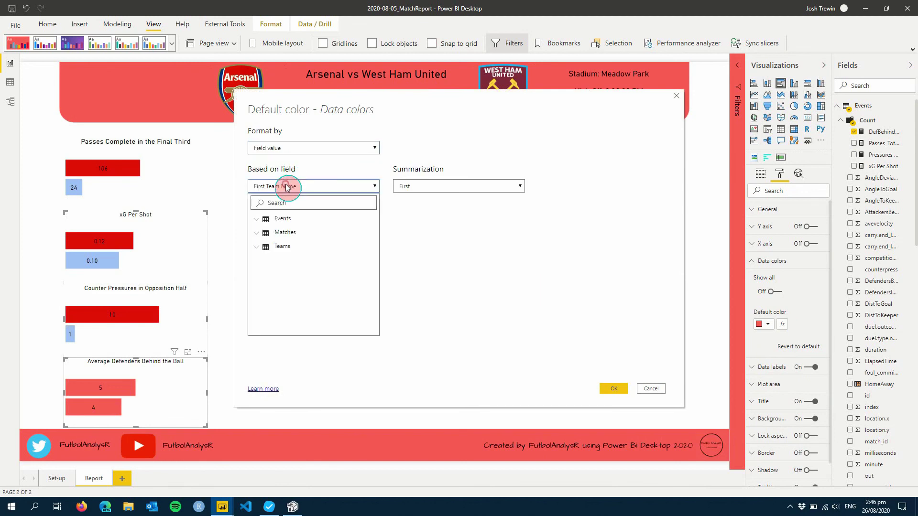
click(280, 246)
click(283, 314)
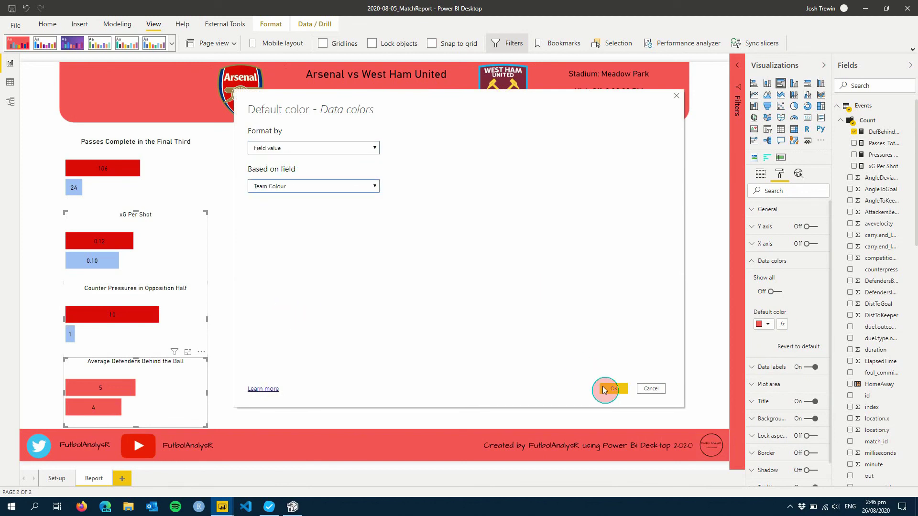
click(614, 391)
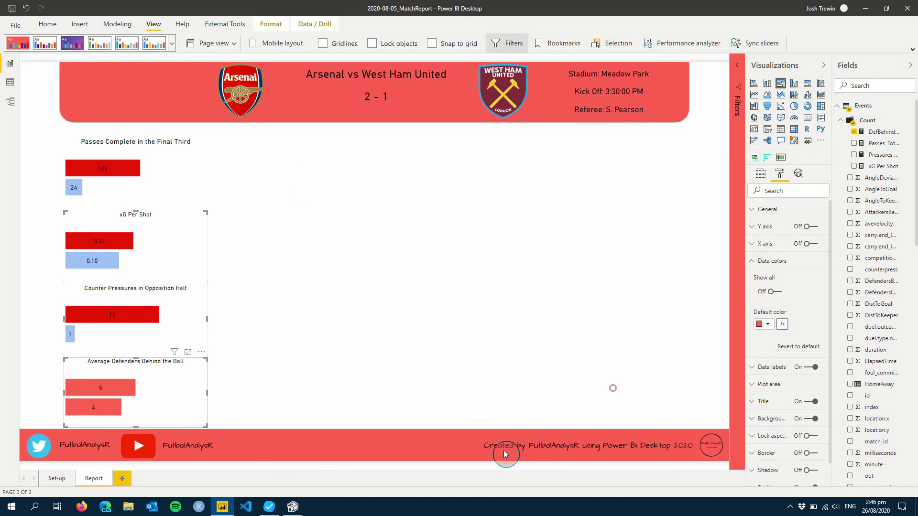
click(183, 319)
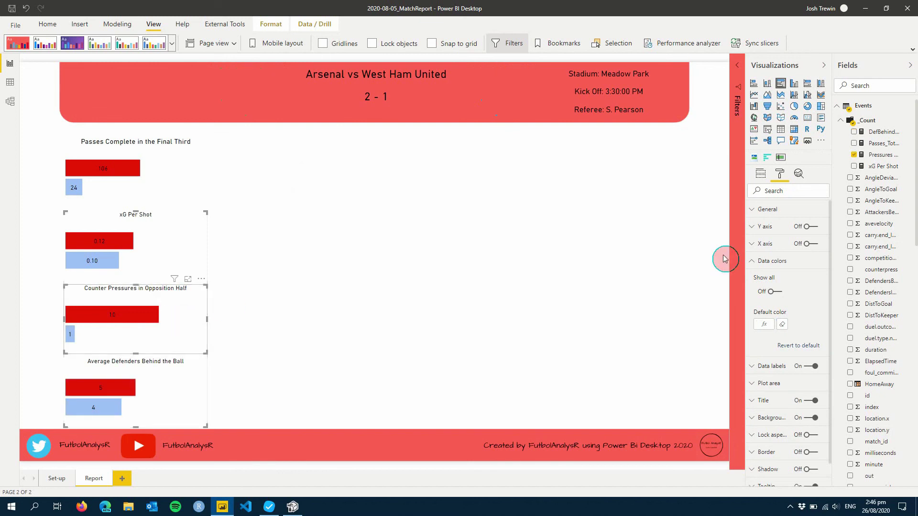
Add HomeAway above Team Name on both charts' axes and expand down to team bars
click(761, 177)
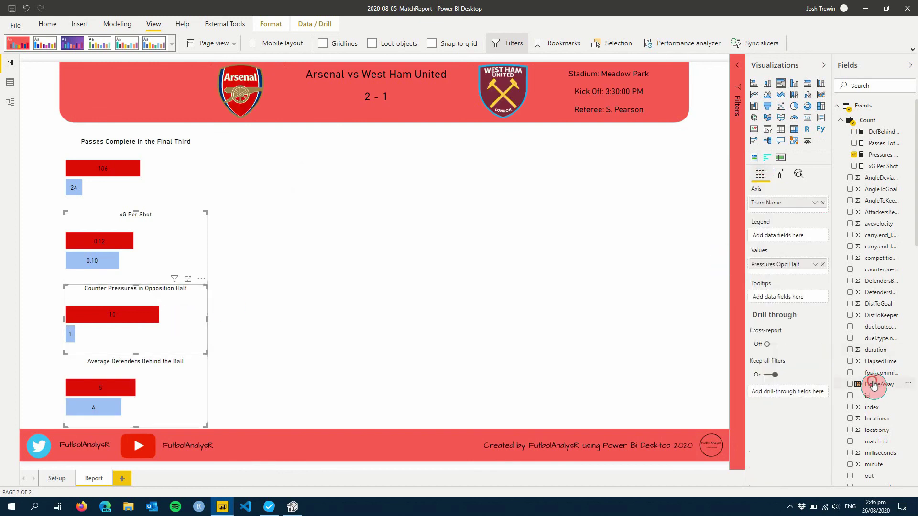
drag(801, 204, 797, 201)
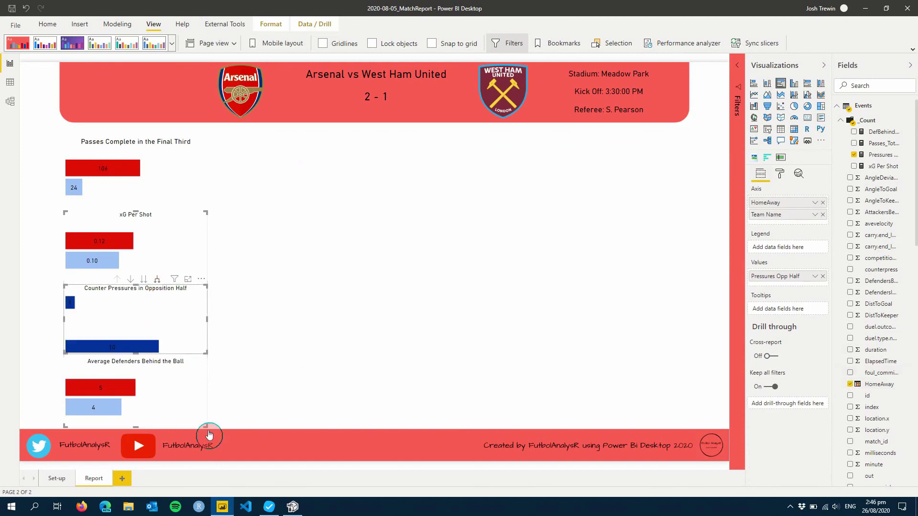
click(188, 393)
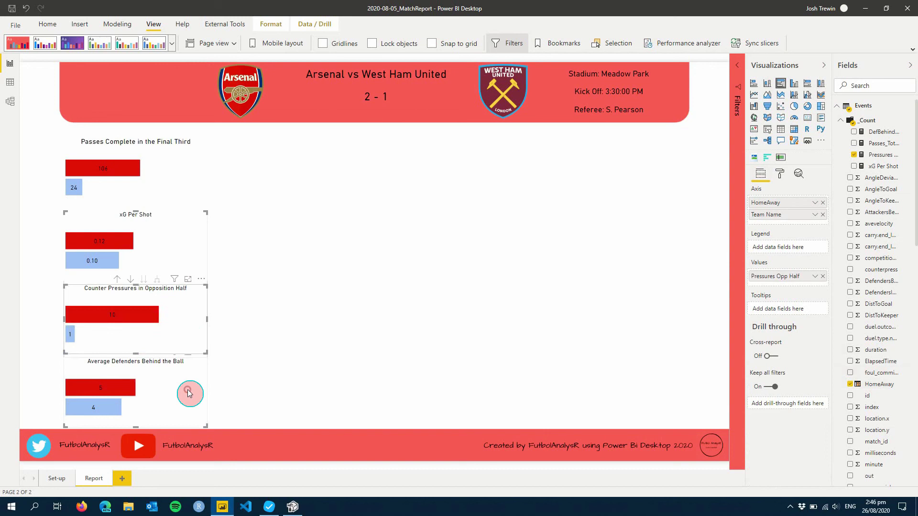
drag(863, 387, 779, 200)
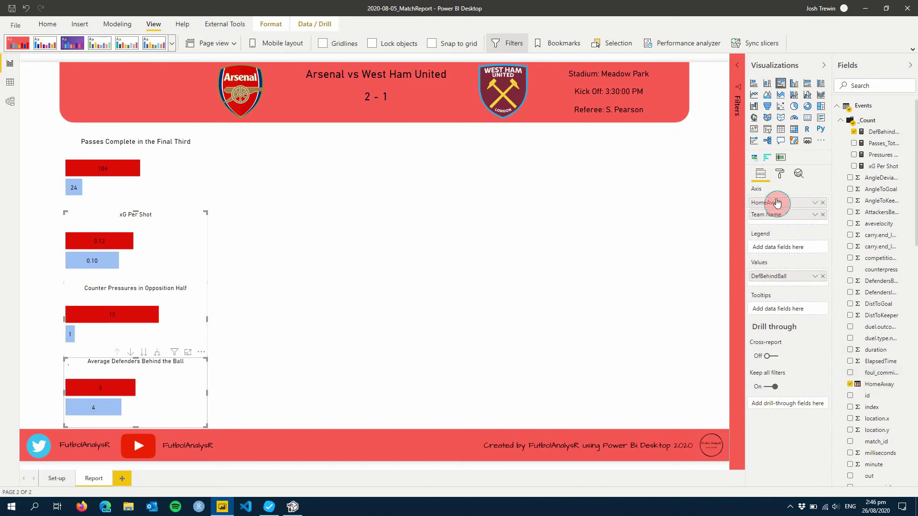
click(157, 352)
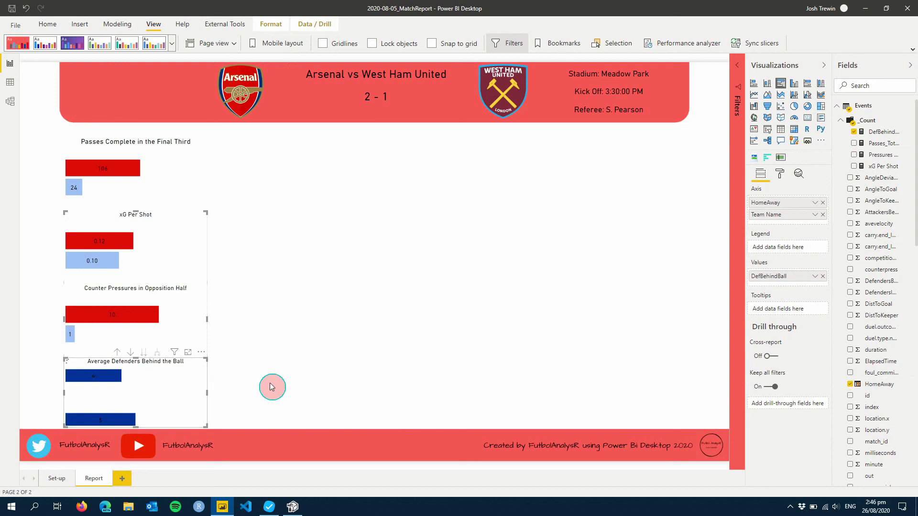
click(271, 386)
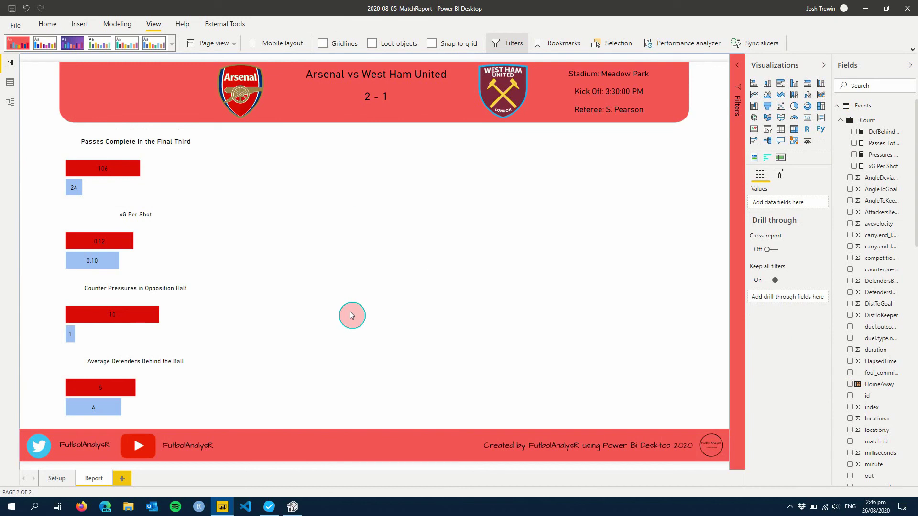
Select the 2019-09-16 Manchester United vs Arsenal match on the Set-up page, then return to Report
click(55, 483)
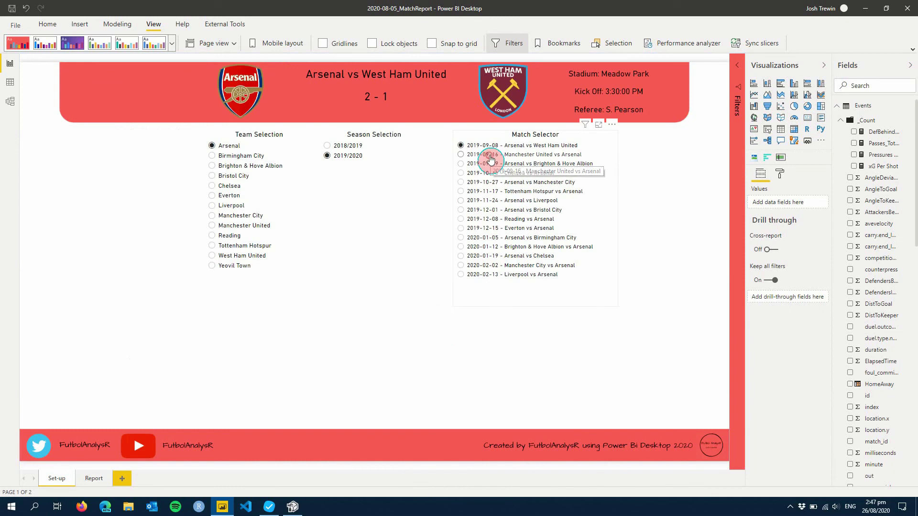
click(490, 159)
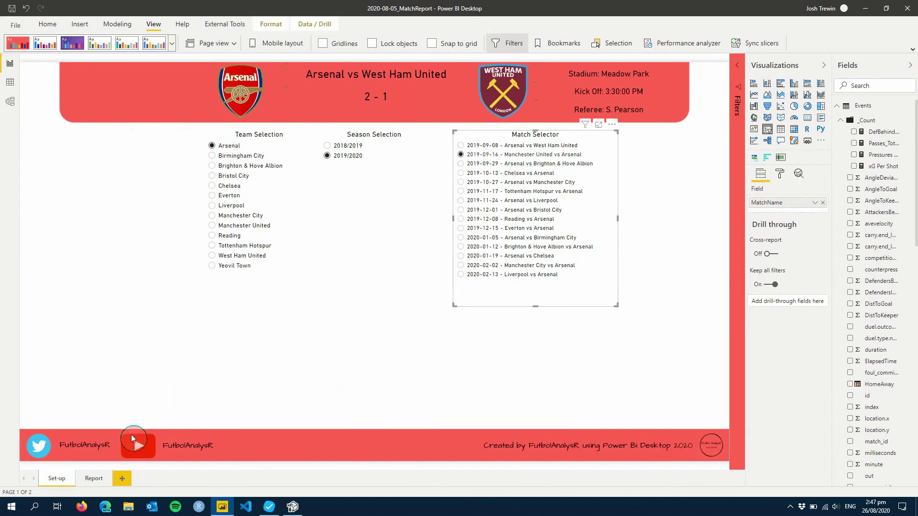
click(92, 479)
Deselect everything so the Manchester United vs Arsenal charts load in red and gold
click(446, 373)
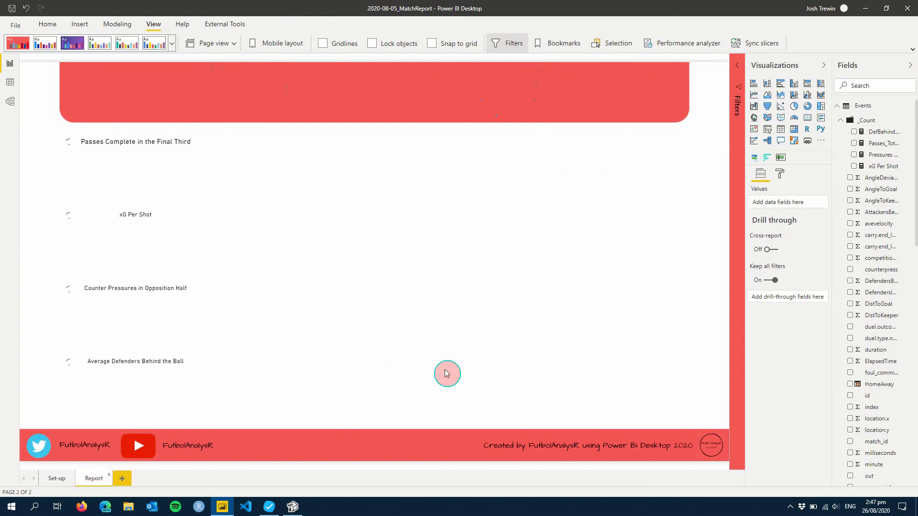